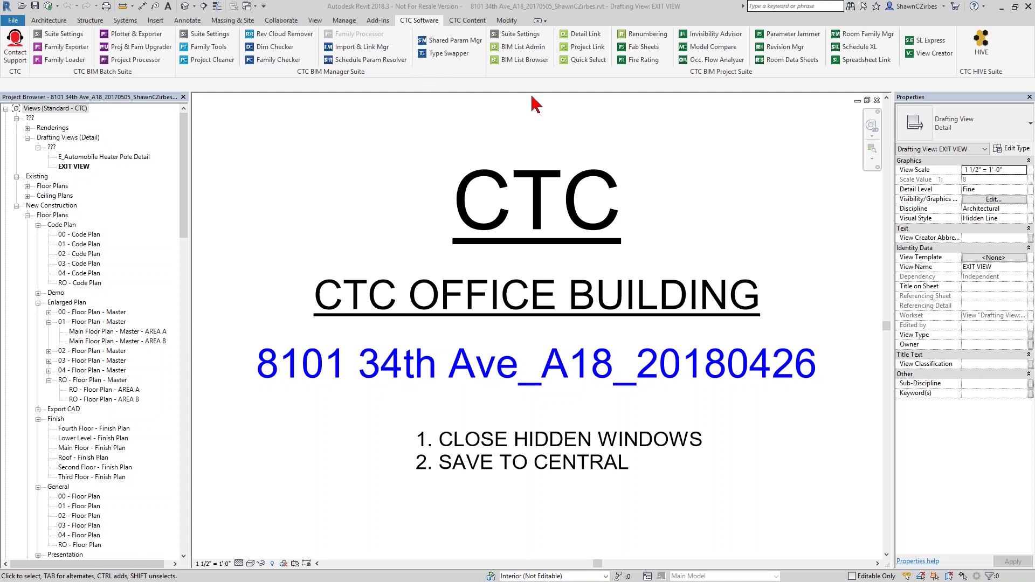
Step: Open the Spreadsheet Link tool and move its settings window higher over the blank spreadsheet
{"action": "mouse_move", "coordinate": [721, 77]}
{"action": "left_mouse_down"}
{"action": "mouse_move", "coordinate": [515, 132]}
{"action": "mouse_move", "coordinate": [520, 153]}
{"action": "left_mouse_up"}
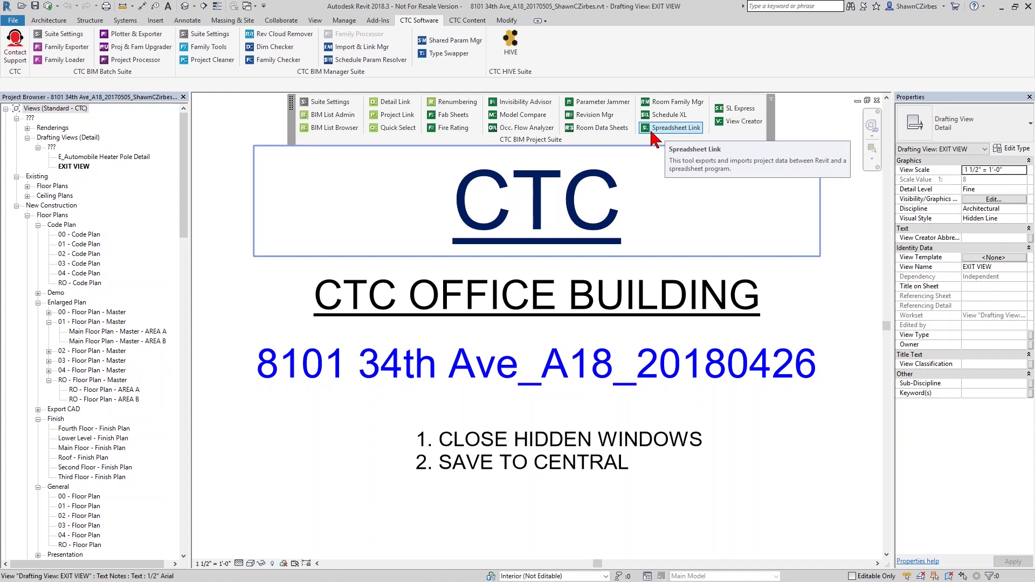
{"action": "left_click_drag", "start_coordinate": [565, 140], "coordinate": [508, 69]}
{"action": "left_click", "coordinate": [870, 62]}
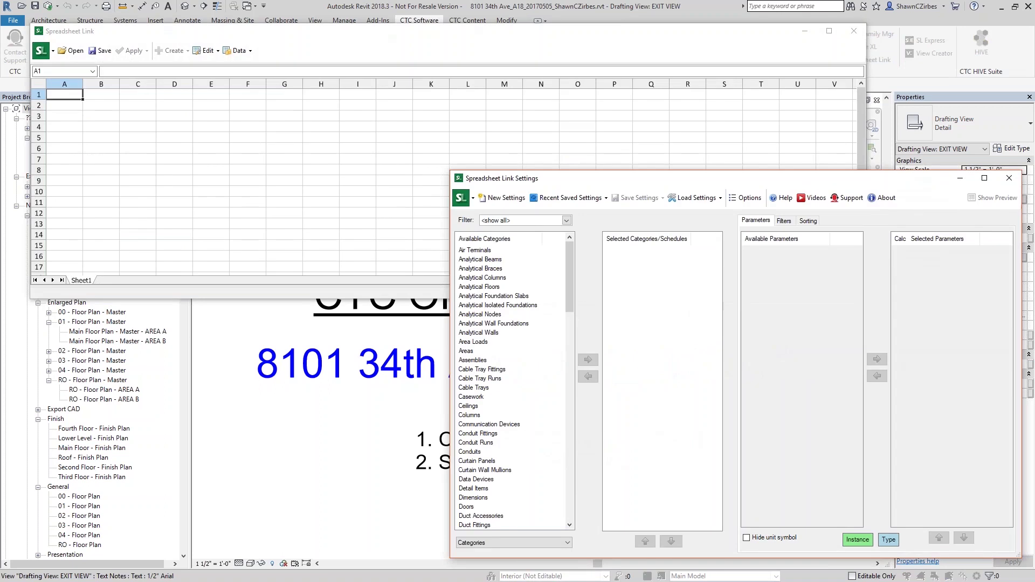
{"action": "left_click_drag", "start_coordinate": [702, 180], "coordinate": [695, 141]}
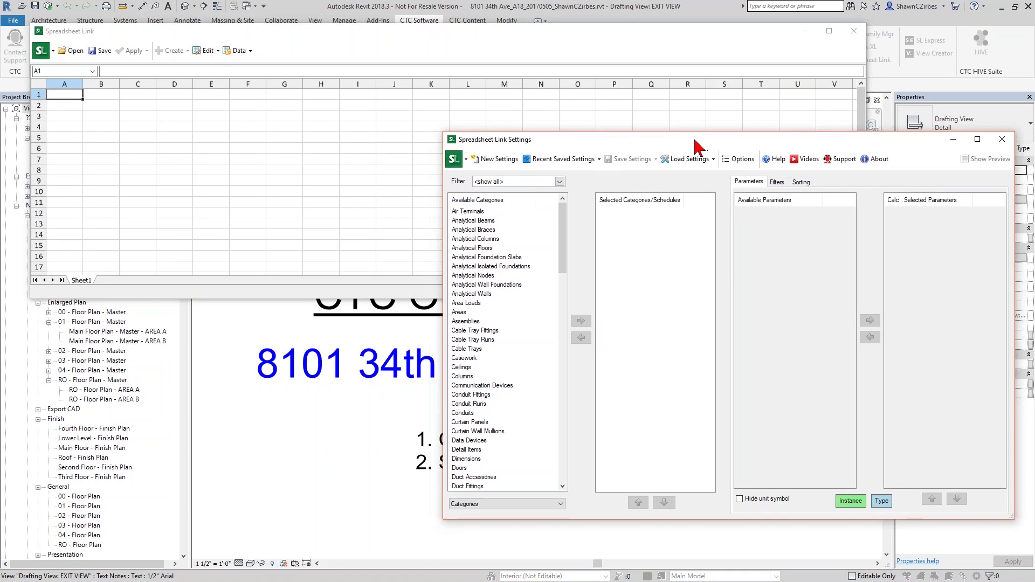
Step: Look over the blank spreadsheet window and the Spreadsheet Link Settings window with its available categories
{"action": "left_click", "coordinate": [247, 28]}
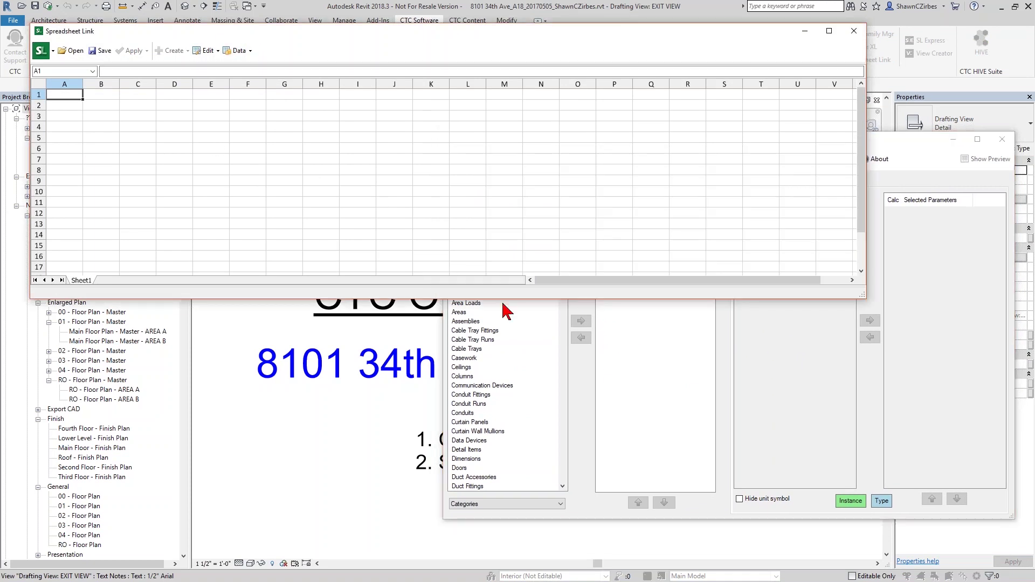
{"action": "left_click", "coordinate": [588, 424]}
{"action": "left_click", "coordinate": [357, 224]}
{"action": "left_click", "coordinate": [591, 394]}
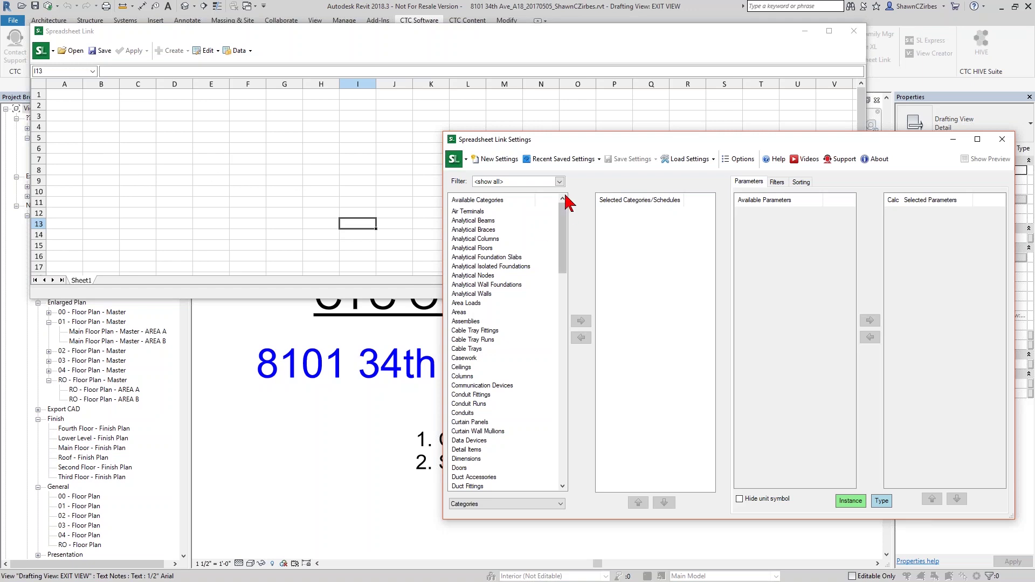
{"action": "mouse_move", "coordinate": [537, 143]}
{"action": "left_mouse_down"}
{"action": "mouse_move", "coordinate": [510, 141]}
{"action": "mouse_move", "coordinate": [521, 134]}
{"action": "left_mouse_up"}
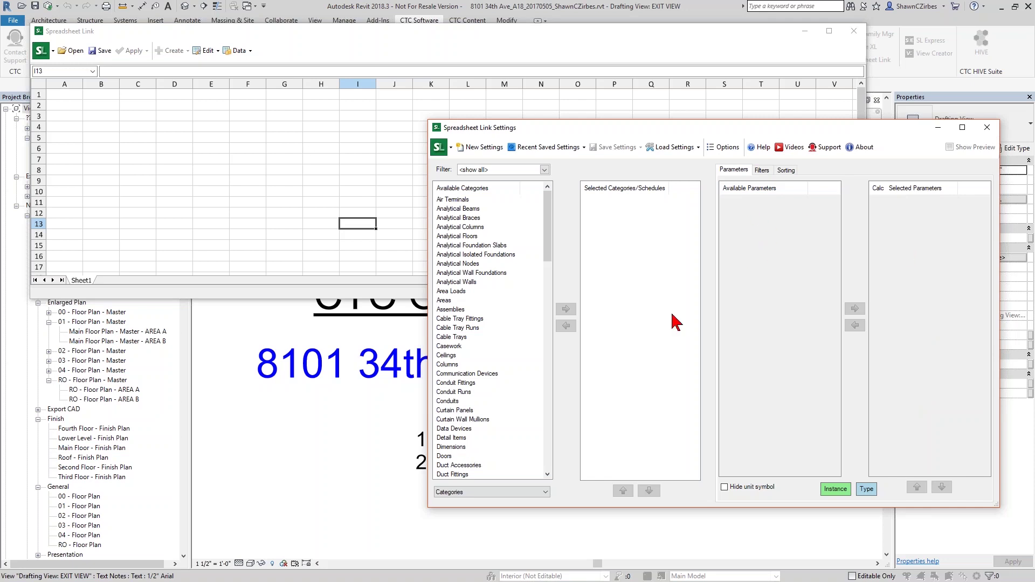
Step: Switch the source list from categories to Schedules and close Spreadsheet Link
{"action": "left_click", "coordinate": [526, 495]}
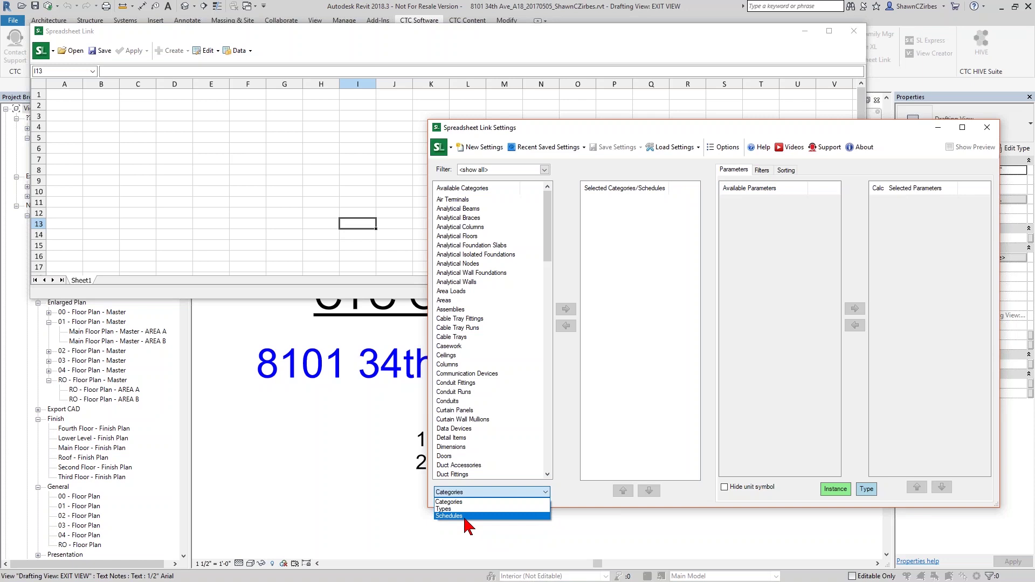
{"action": "left_click", "coordinate": [465, 517]}
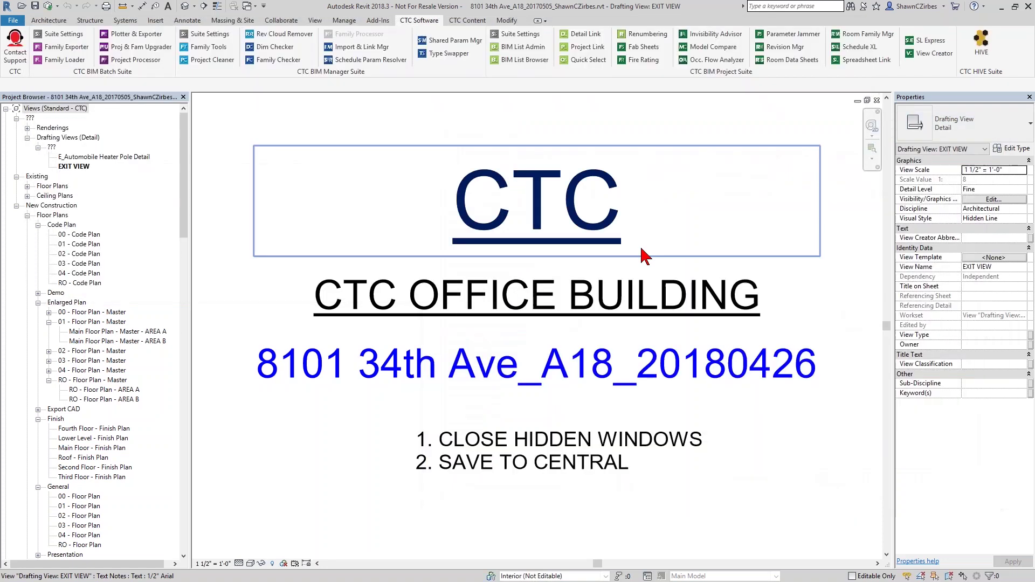
{"action": "left_click", "coordinate": [987, 127]}
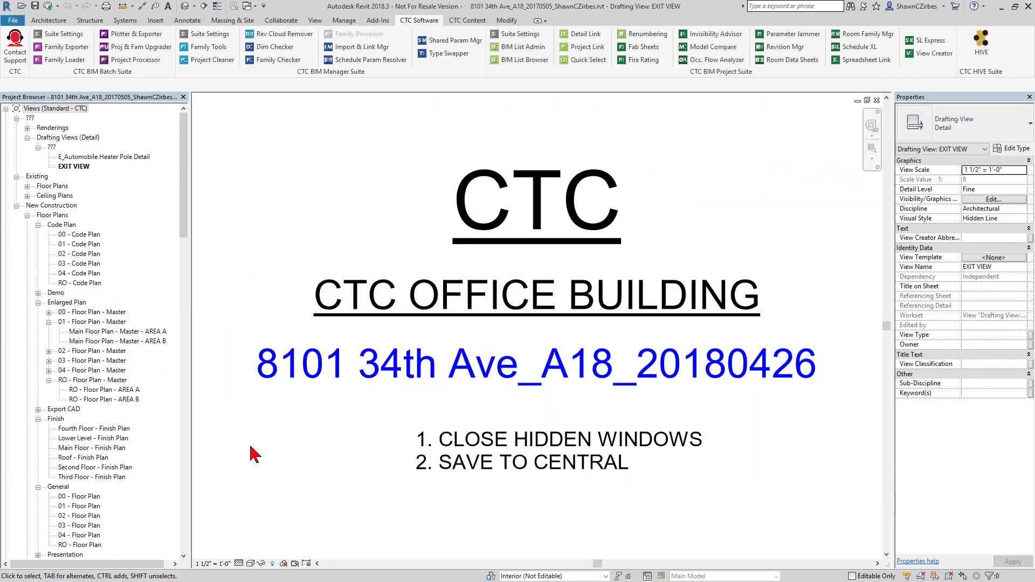
Step: Open the general 01 - Floor Plan view at the corner office by door 106
{"action": "left_click", "coordinate": [85, 507]}
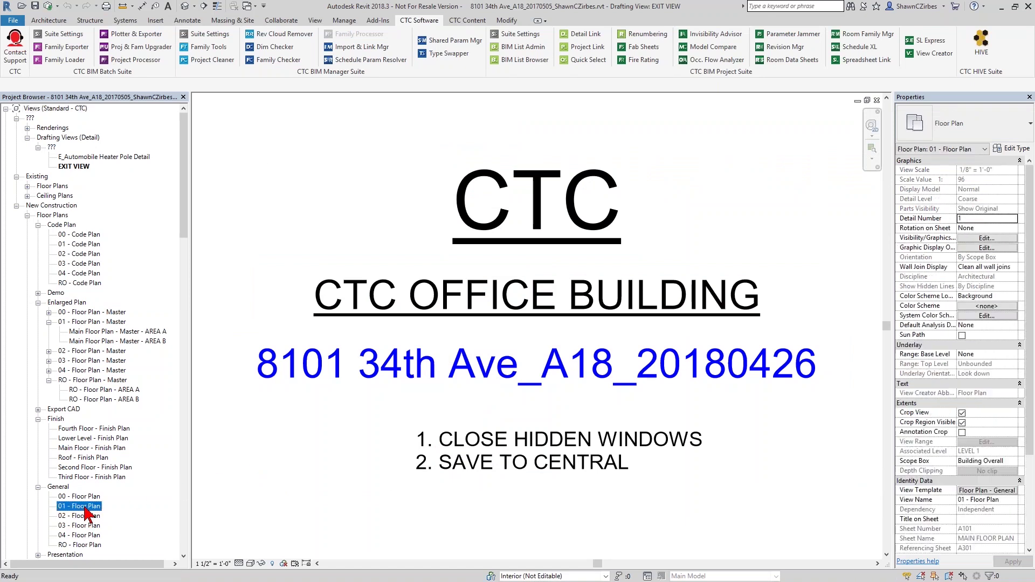
{"action": "double_click", "coordinate": [84, 506]}
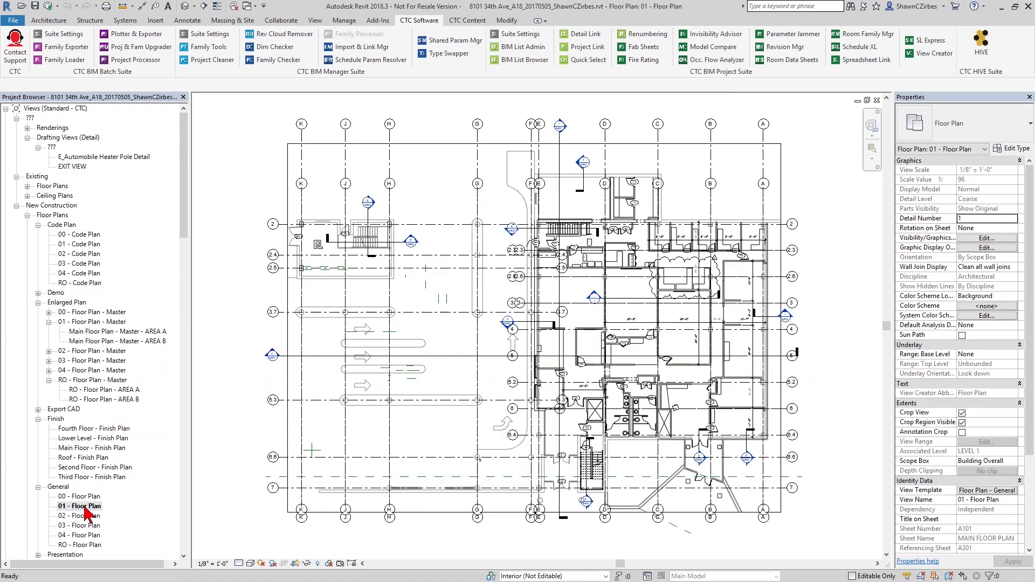
{"action": "scroll", "coordinate": [777, 246], "scroll_direction": "up", "scroll_amount": 8}
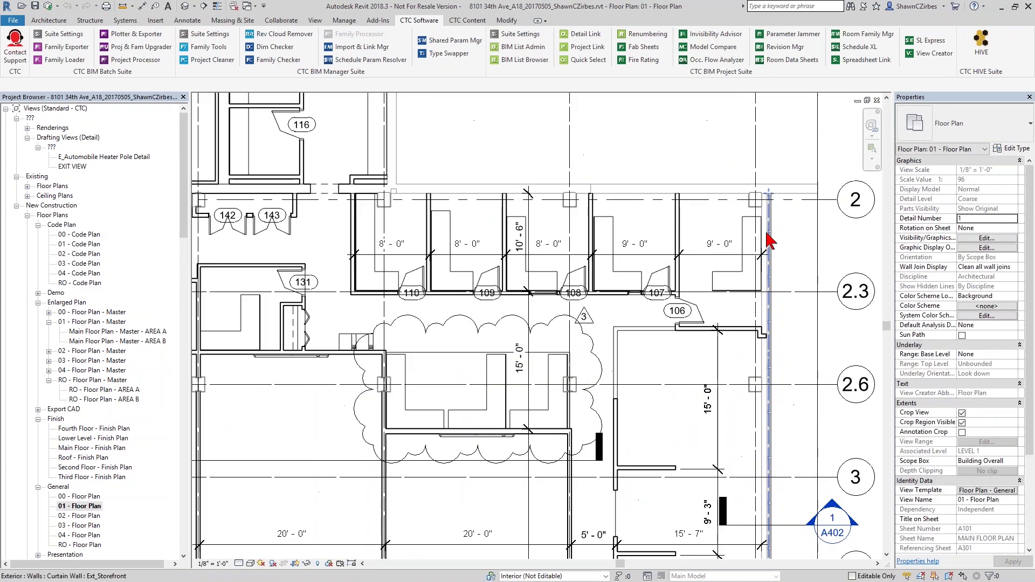
{"action": "middle_click_drag", "start_coordinate": [777, 246], "coordinate": [695, 232]}
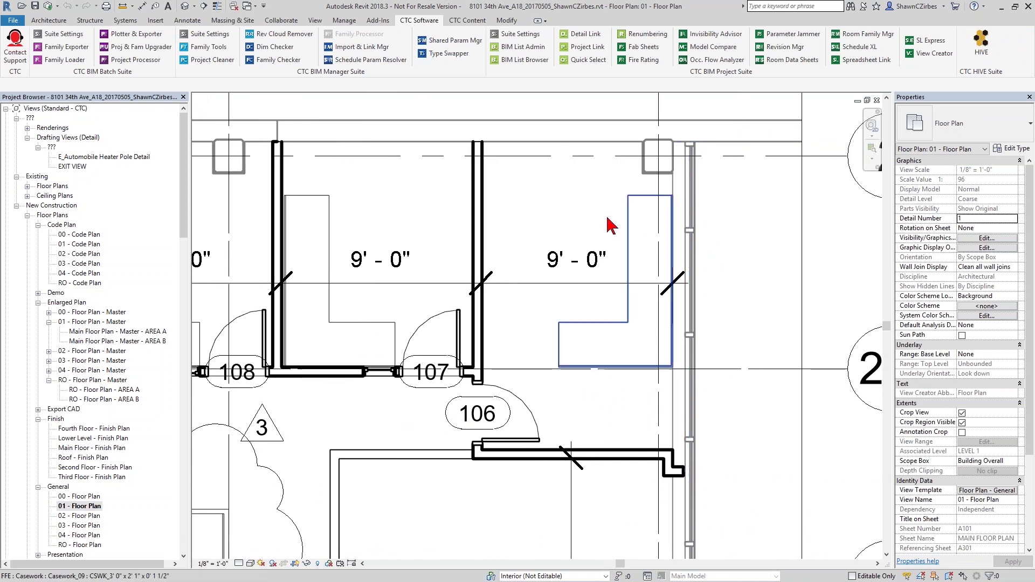
Step: Set the Floor Material of room 106, OFFICE 5, to CPT-1
{"action": "left_click", "coordinate": [518, 238]}
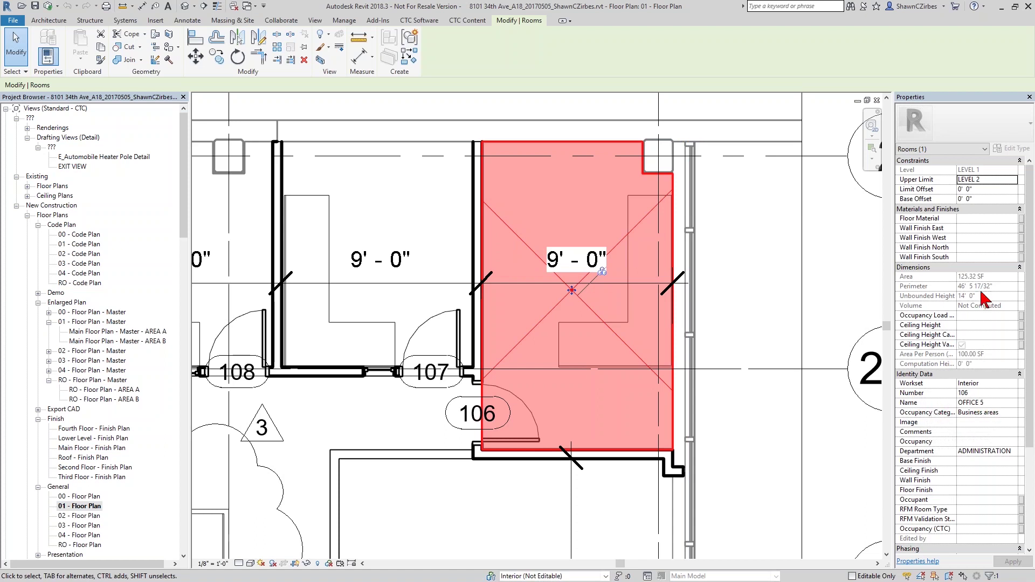
{"action": "left_click", "coordinate": [970, 220]}
{"action": "type", "text": "CPT-1"}
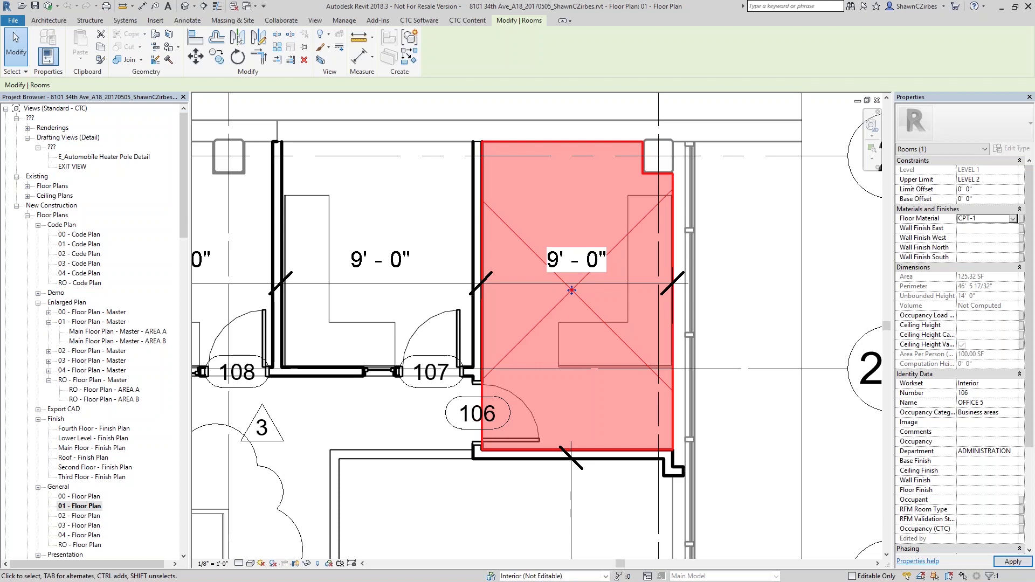
{"action": "mouse_move", "coordinate": [757, 249]}
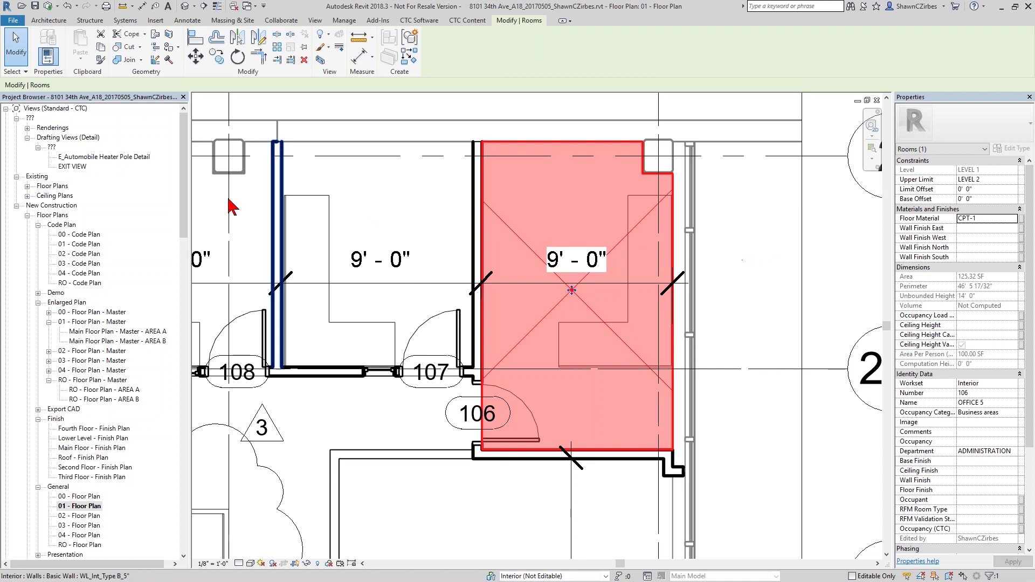
Step: Open the Room Finish Schedule and set the north wall finish of OFFICE 5 to PNT-1
{"action": "left_click_drag", "start_coordinate": [185, 194], "coordinate": [186, 354]}
{"action": "double_click", "coordinate": [56, 438]}
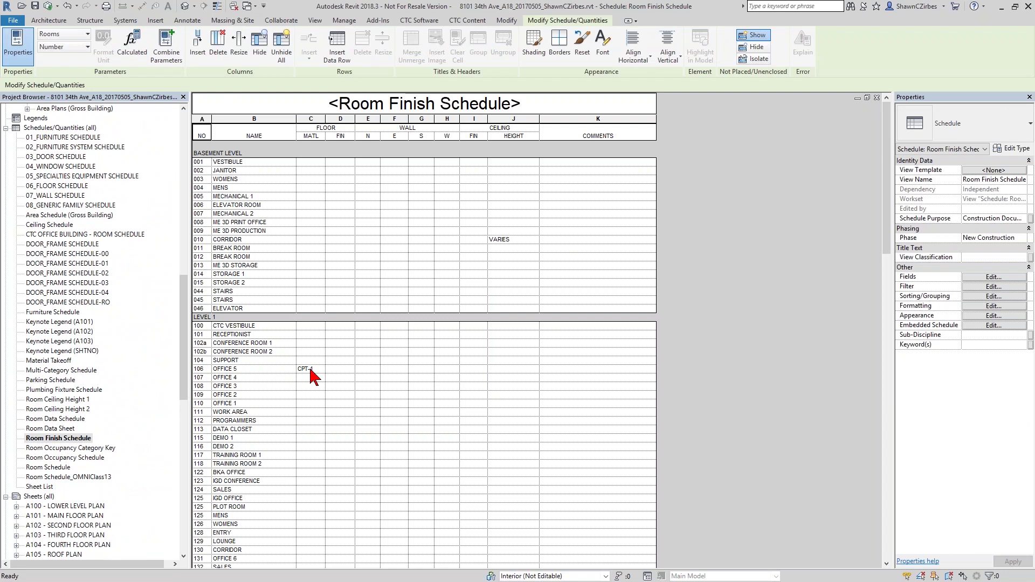
{"action": "left_click", "coordinate": [370, 370]}
{"action": "left_click", "coordinate": [363, 371]}
{"action": "type", "text": "PNT-1"}
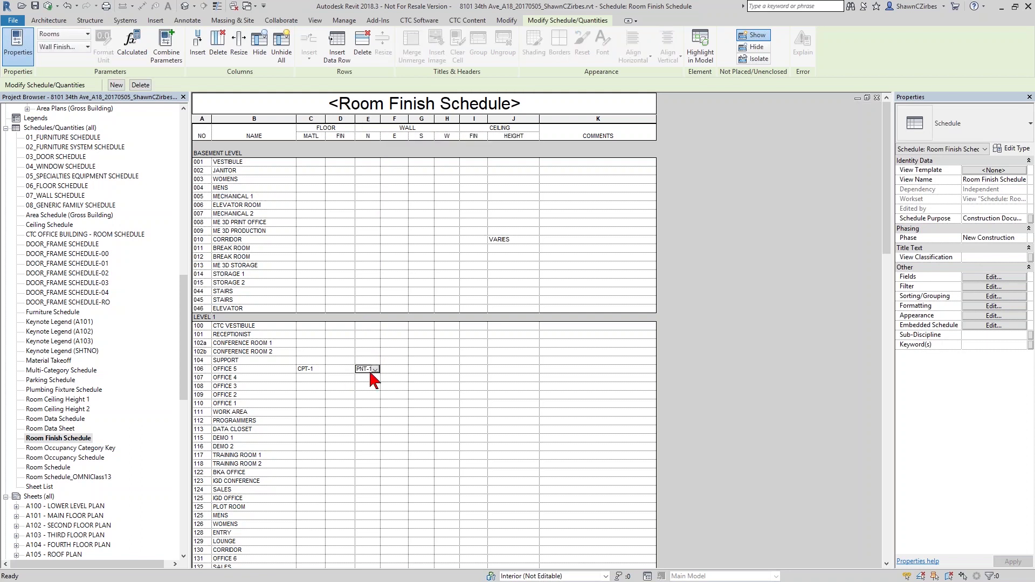
Step: Return to the general 01 - Floor Plan view and check the Wall Finish North property of OFFICE 5
{"action": "left_click_drag", "start_coordinate": [185, 324], "coordinate": [184, 319]}
{"action": "scroll", "coordinate": [114, 264], "scroll_direction": "up", "scroll_amount": 8}
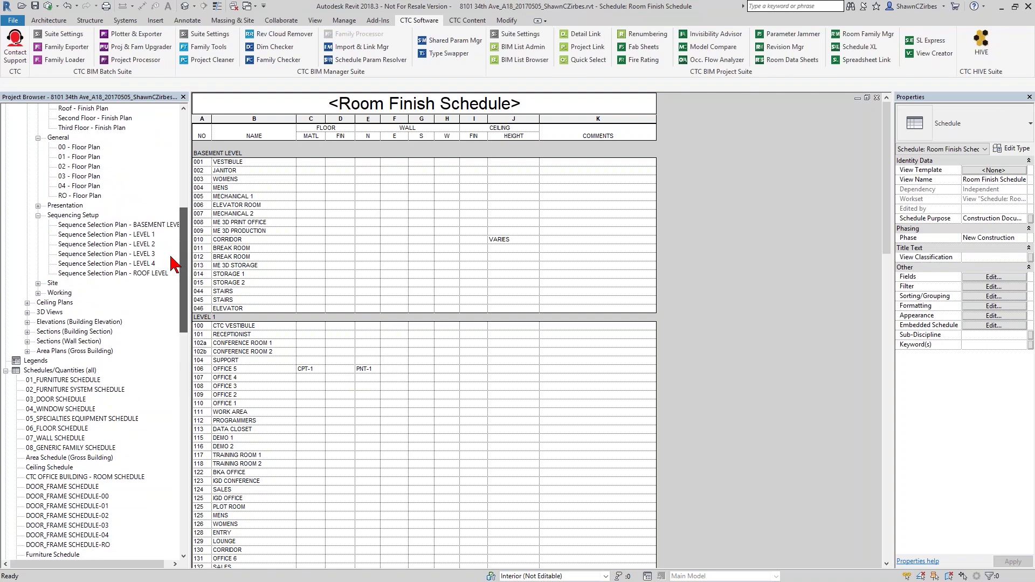
{"action": "scroll", "coordinate": [92, 204], "scroll_direction": "up", "scroll_amount": 2}
{"action": "scroll", "coordinate": [89, 204], "scroll_direction": "up", "scroll_amount": 2}
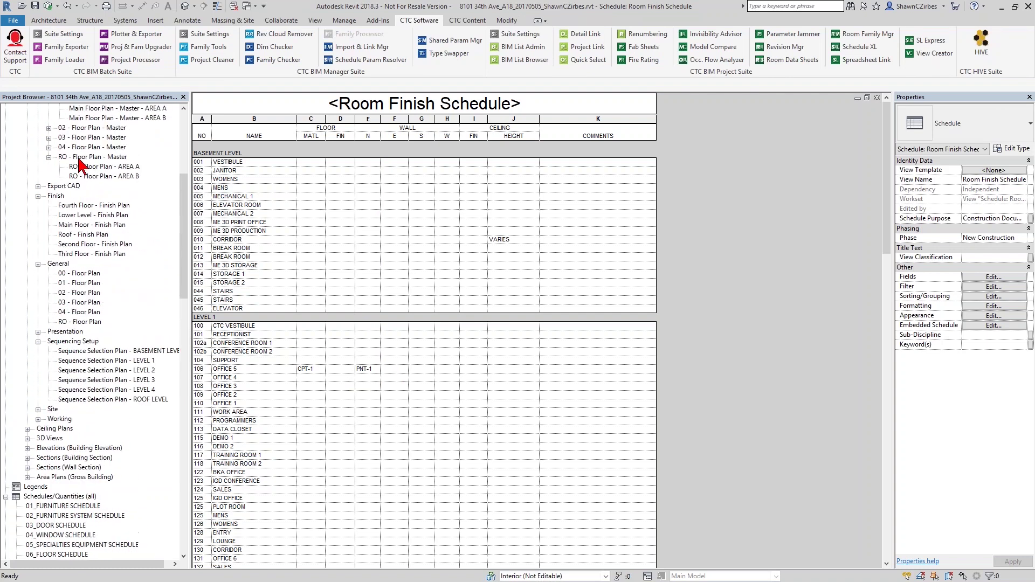
{"action": "double_click", "coordinate": [79, 283]}
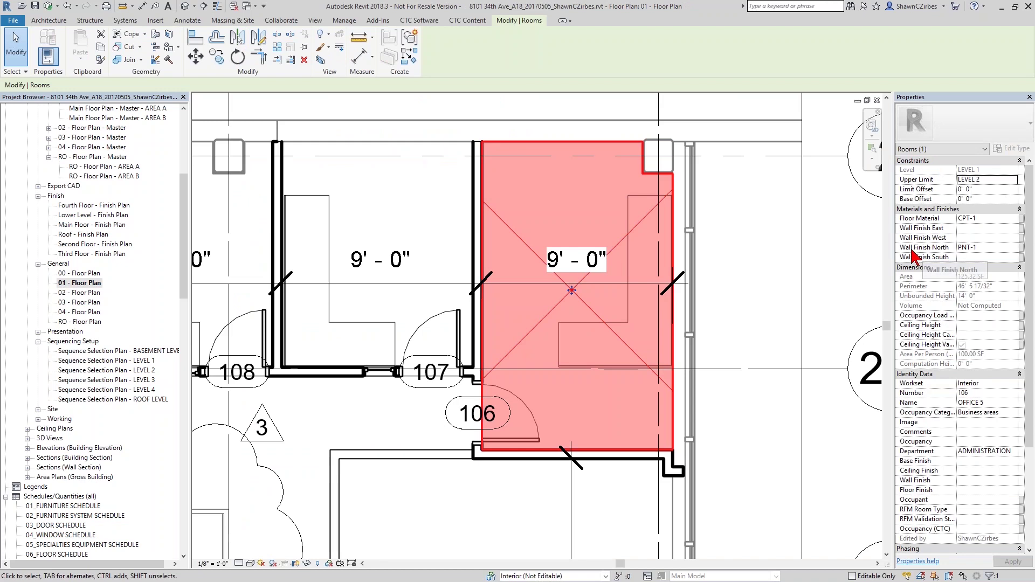
{"action": "left_click", "coordinate": [983, 249]}
{"action": "left_click_drag", "start_coordinate": [983, 249], "coordinate": [955, 251]}
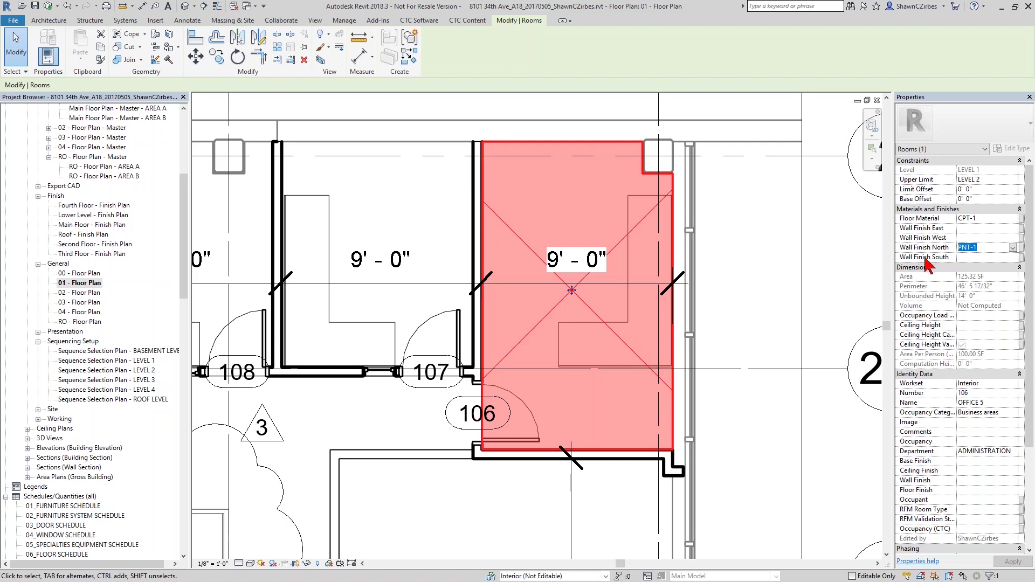
Step: Reopen the Room Finish Schedule and select the OFFICE 5 cells from floor material through north wall finish
{"action": "left_click_drag", "start_coordinate": [184, 285], "coordinate": [182, 402]}
{"action": "double_click", "coordinate": [56, 360]}
{"action": "left_click_drag", "start_coordinate": [303, 370], "coordinate": [366, 370]}
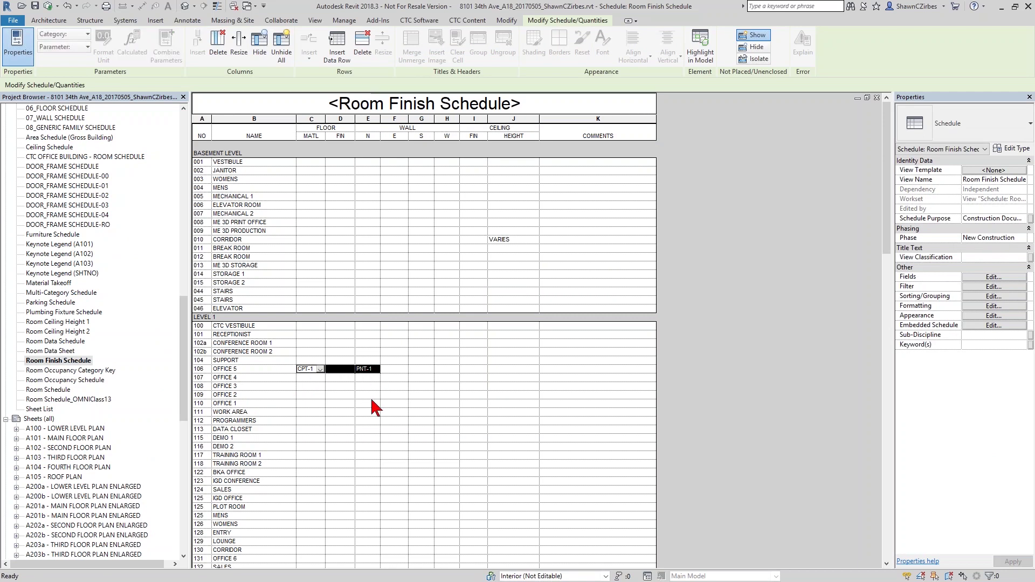
{"action": "key", "text": "Down"}
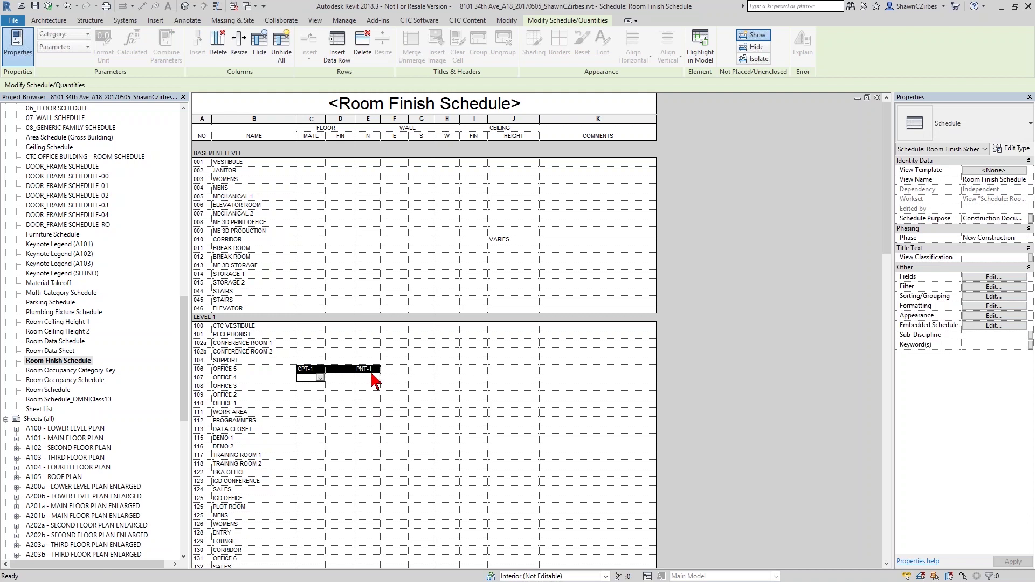
Step: Set the east wall finish of OFFICE 5 to PNT-1 in the Room Finish Schedule
{"action": "left_click", "coordinate": [369, 378]}
{"action": "left_click", "coordinate": [365, 369]}
{"action": "key", "text": "Right"}
{"action": "key", "text": "Right"}
{"action": "key", "text": "Right"}
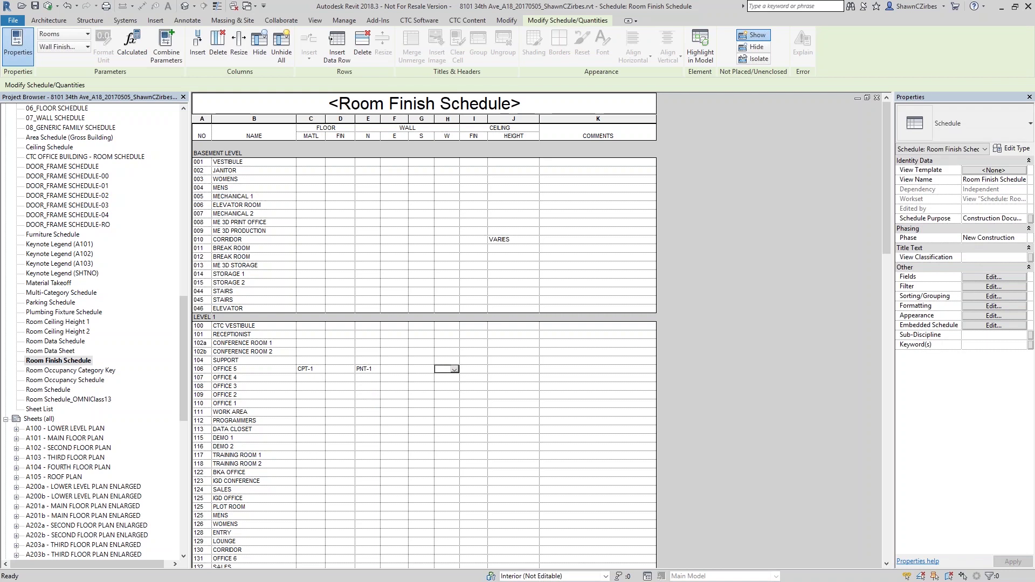
{"action": "left_click", "coordinate": [391, 369]}
{"action": "type", "text": "PN"}
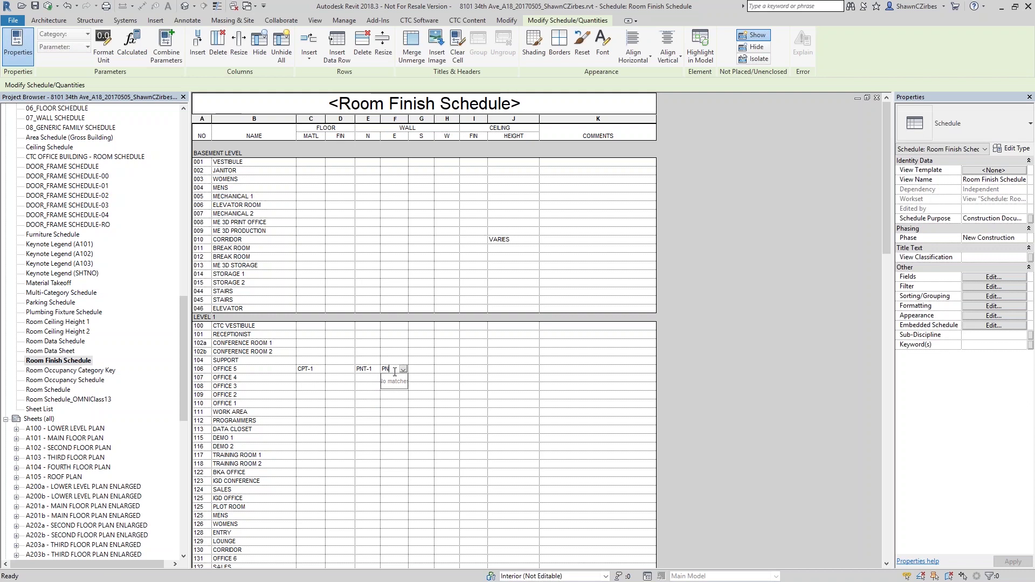
{"action": "type", "text": "T-1"}
{"action": "key", "text": "Return"}
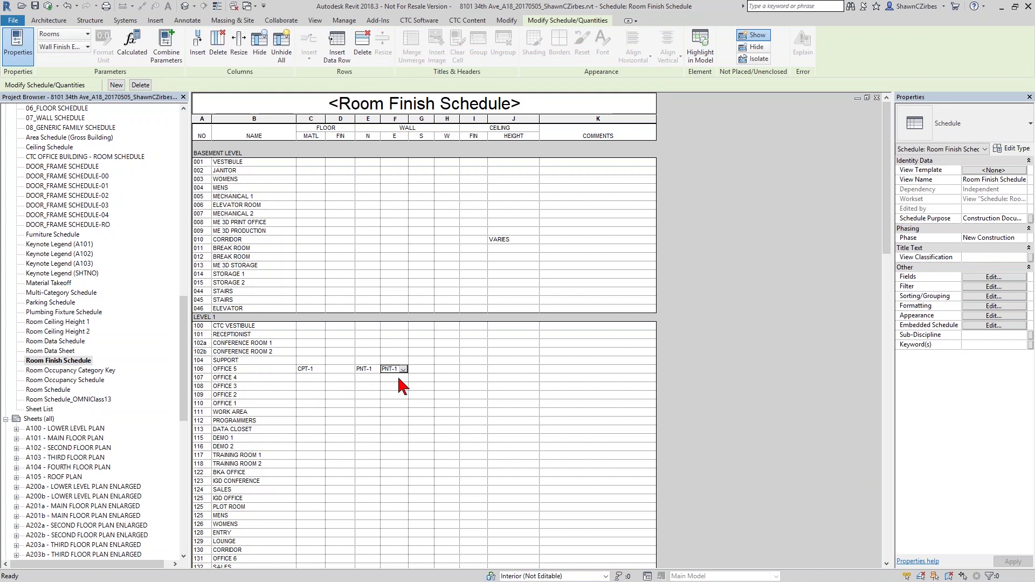
{"action": "left_click", "coordinate": [87, 372]}
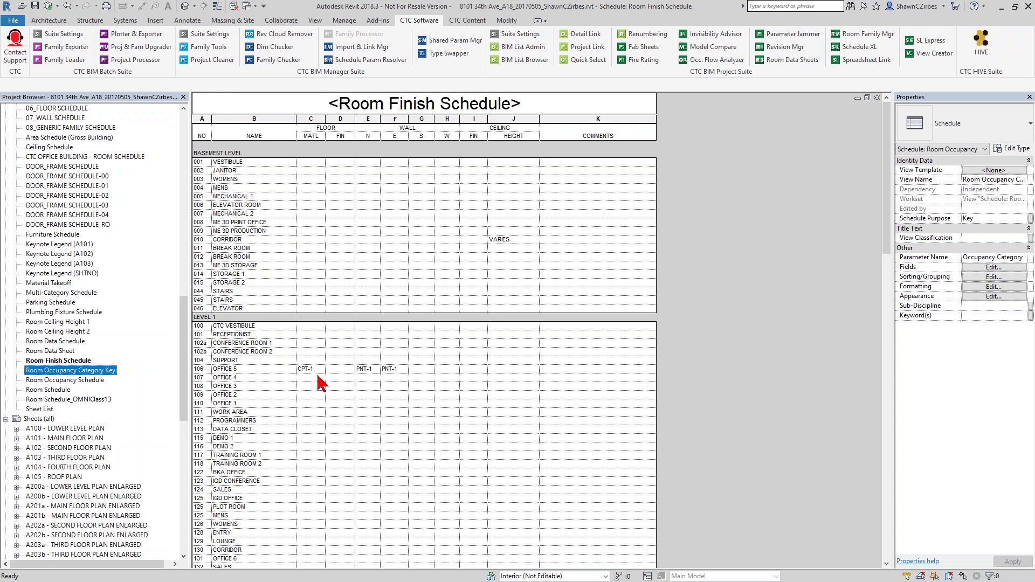
Step: Open Spreadsheet Link, list the available schedules and add the Room Finish Schedule to the selected ones
{"action": "left_click", "coordinate": [863, 60]}
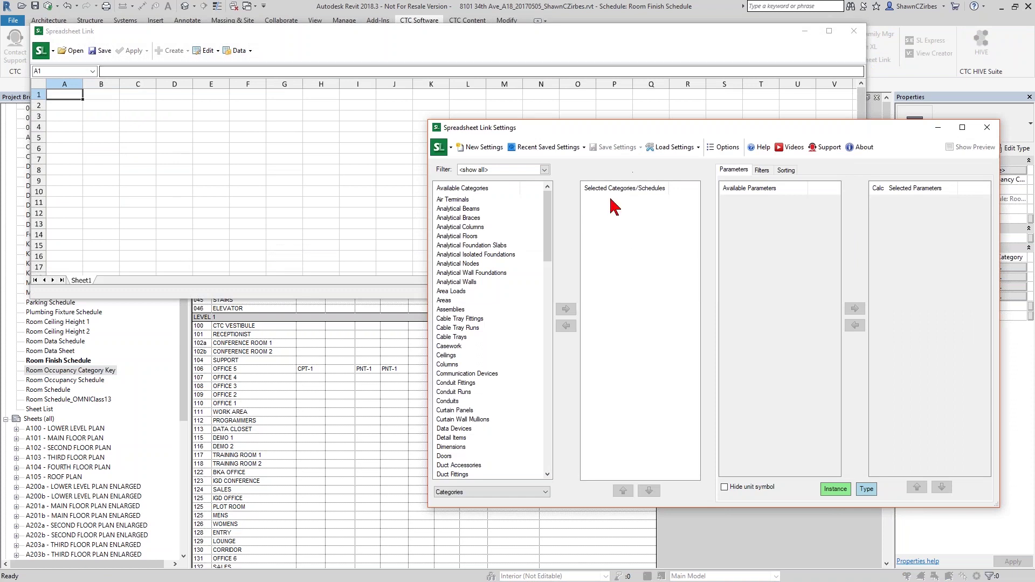
{"action": "left_click", "coordinate": [484, 492]}
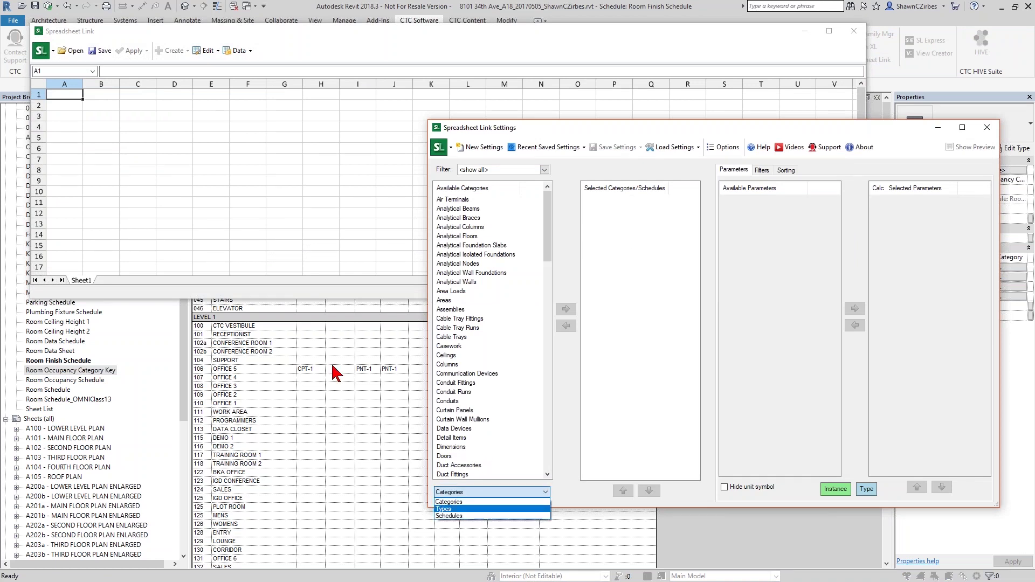
{"action": "left_click", "coordinate": [463, 515]}
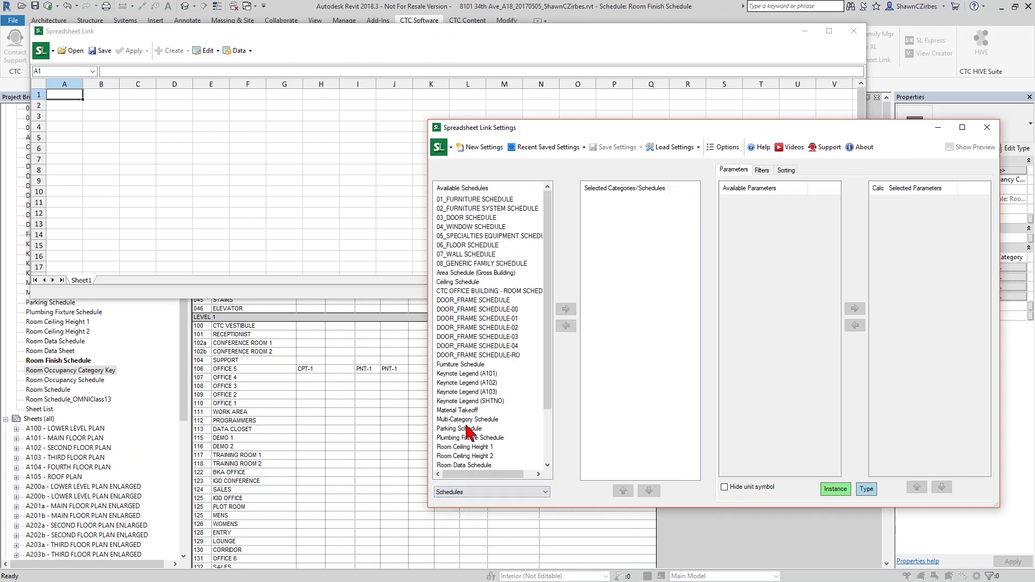
{"action": "scroll", "coordinate": [466, 430], "scroll_direction": "down", "scroll_amount": 3}
{"action": "left_click", "coordinate": [464, 420]}
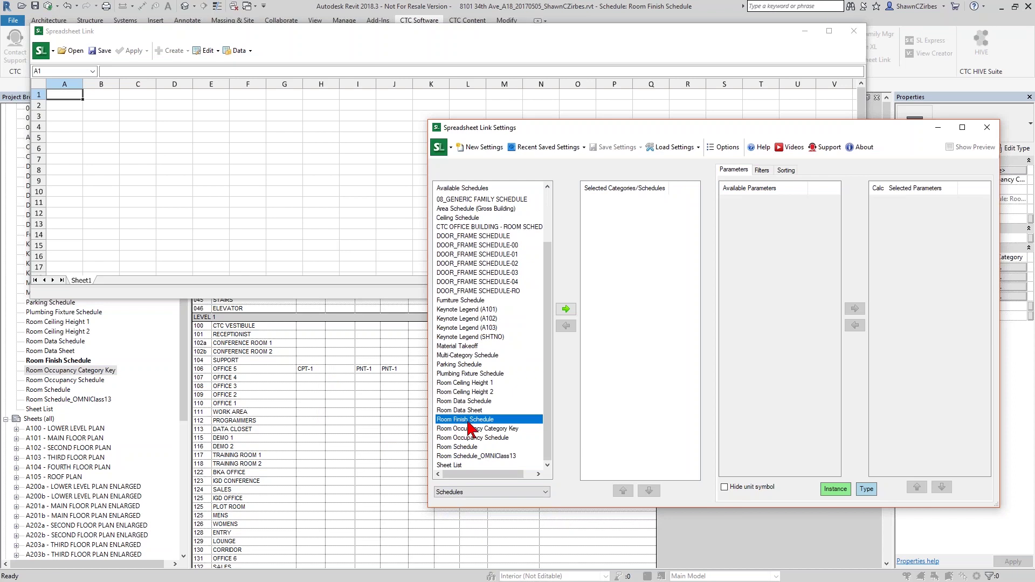
{"action": "left_click", "coordinate": [565, 309]}
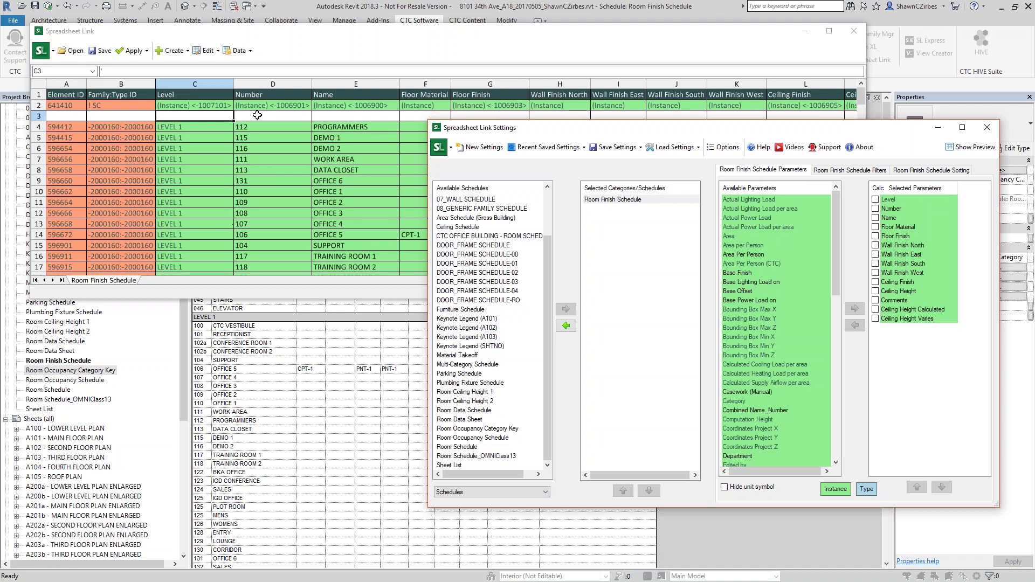
Step: Check the finish values in the linked spreadsheet and sort the Room Finish Schedule rows by level and number
{"action": "left_click", "coordinate": [268, 44]}
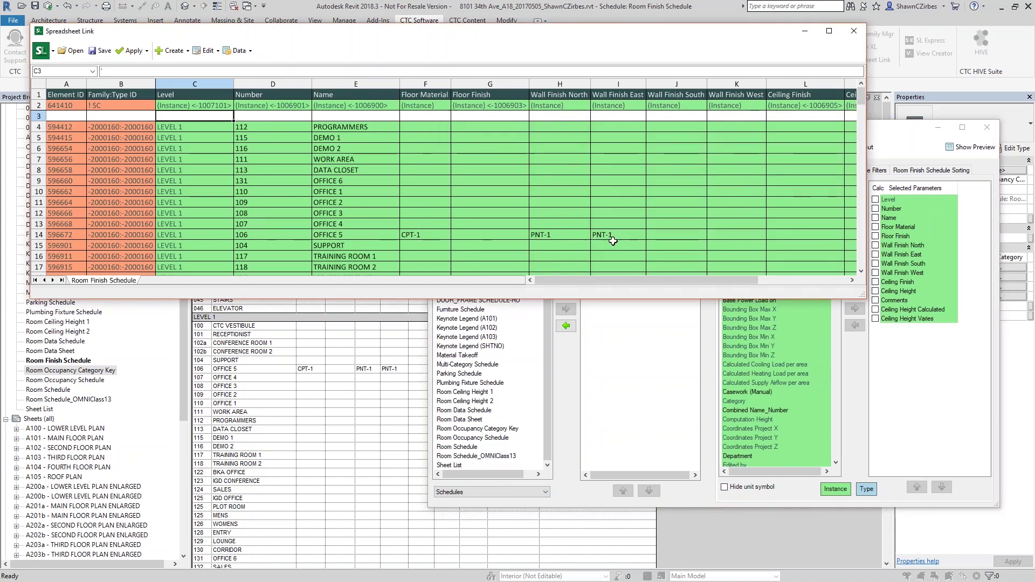
{"action": "left_click", "coordinate": [929, 171]}
{"action": "left_click", "coordinate": [928, 190]}
{"action": "left_click", "coordinate": [779, 213]}
{"action": "left_click", "coordinate": [762, 170]}
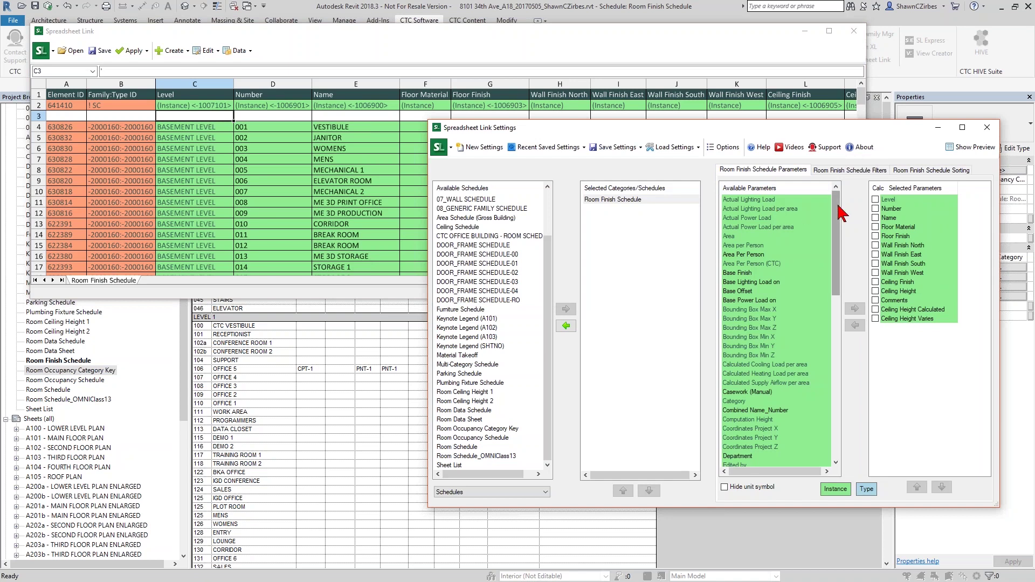
Step: Check how the linked Room Finish Schedule is sorted and return to its parameters
{"action": "left_click", "coordinate": [919, 170]}
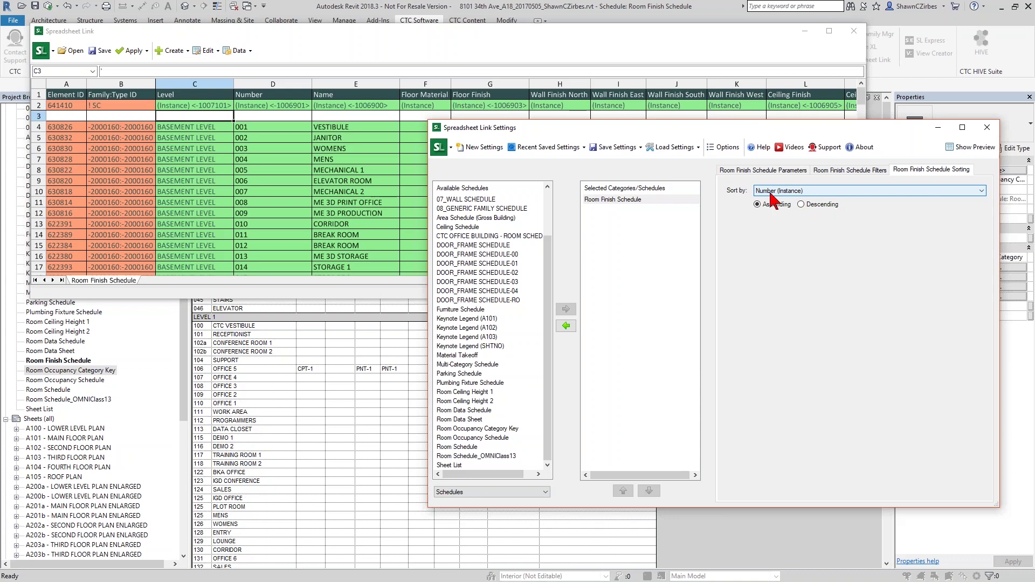
{"action": "left_click", "coordinate": [767, 169]}
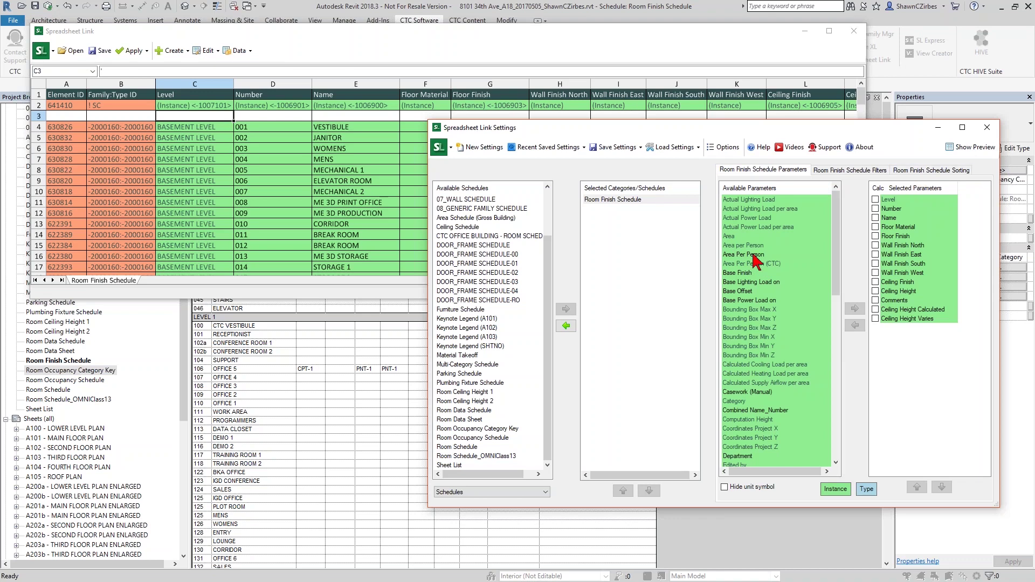
Step: In the spreadsheet, extend OFFICE 5's PNT-1 north wall finish across to the west wall, and set the west wall finish to PNT-2
{"action": "left_click", "coordinate": [349, 286]}
{"action": "scroll", "coordinate": [336, 244], "scroll_direction": "down", "scroll_amount": 6}
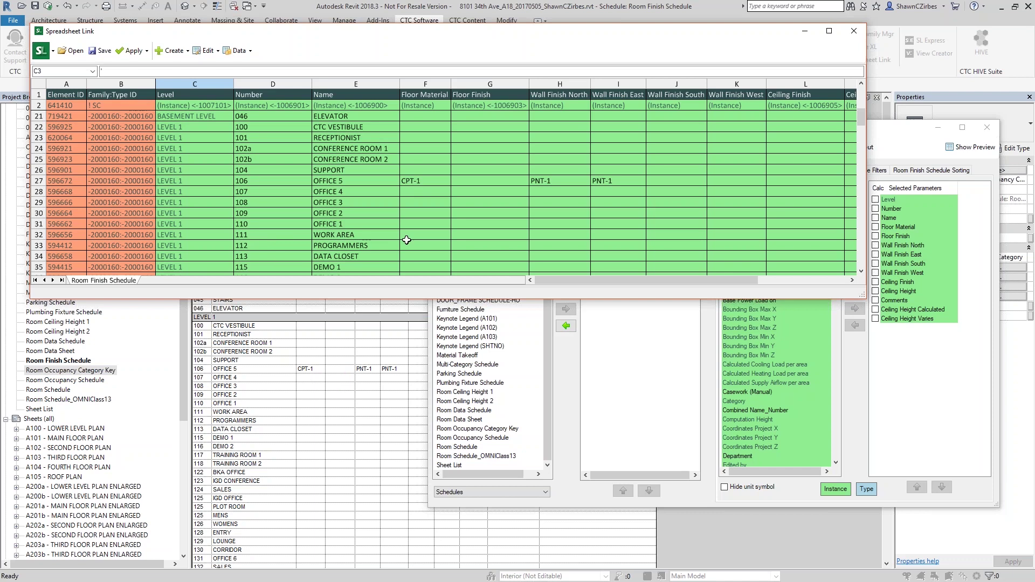
{"action": "left_click_drag", "start_coordinate": [564, 181], "coordinate": [766, 186]}
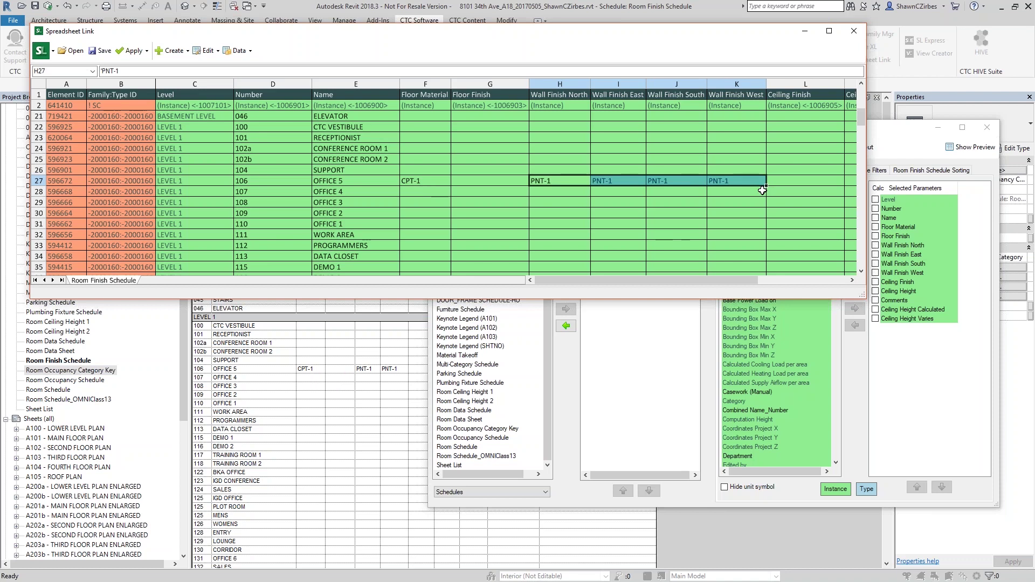
{"action": "double_click", "coordinate": [744, 182]}
{"action": "type", "text": "2"}
{"action": "key", "text": "Return"}
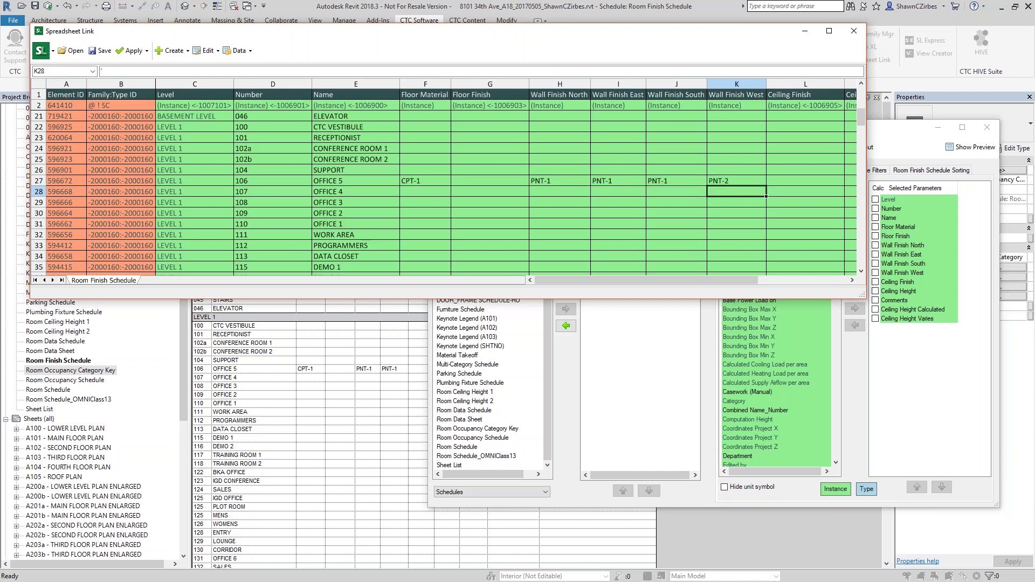
Step: Copy OFFICE 5's floor material and wall finishes to all Level 1 rooms from CTC VESTIBULE through DATA CLOSET
{"action": "left_click_drag", "start_coordinate": [422, 181], "coordinate": [723, 184]}
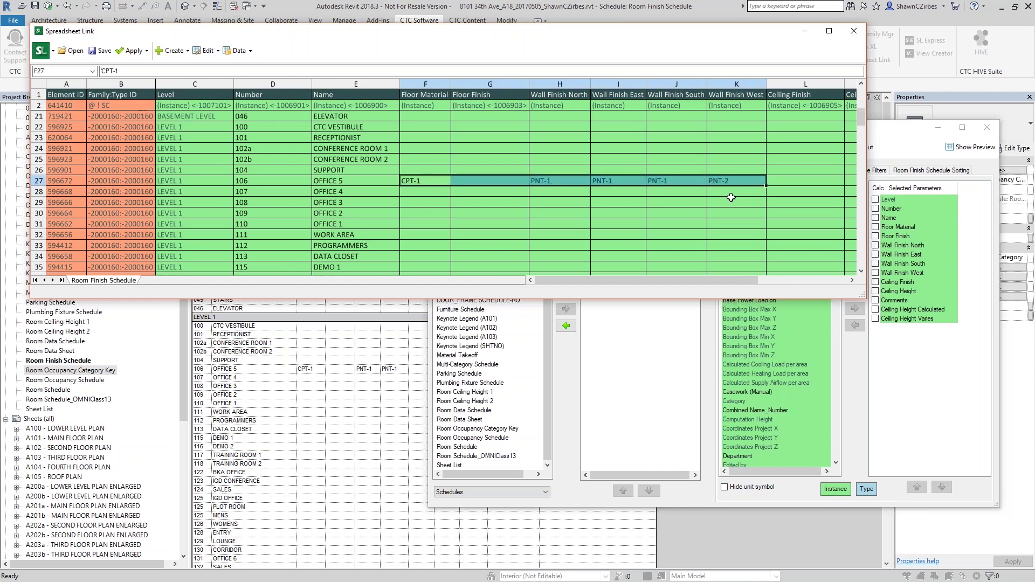
{"action": "left_click_drag", "start_coordinate": [766, 186], "coordinate": [766, 224]}
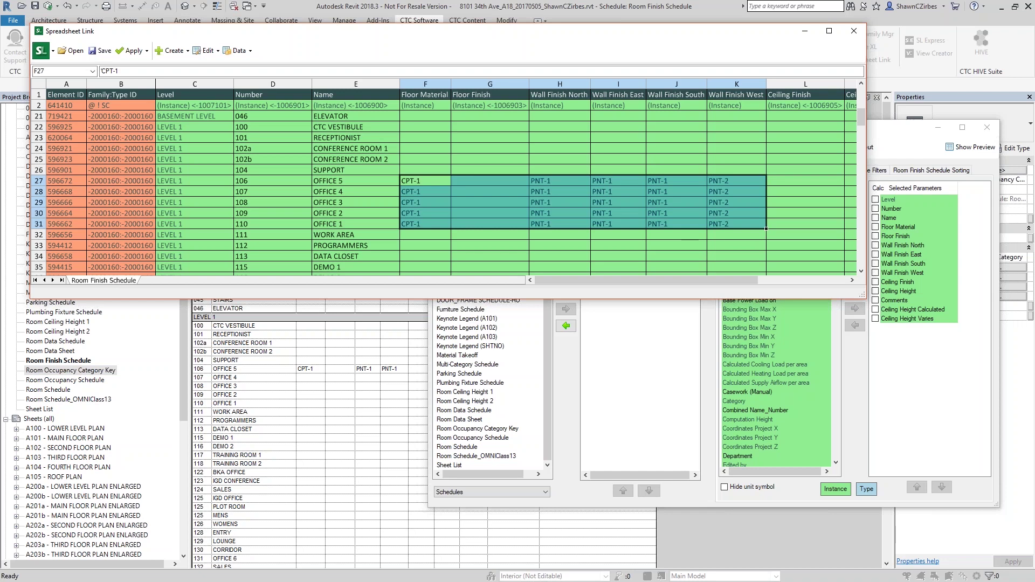
{"action": "left_click_drag", "start_coordinate": [411, 224], "coordinate": [766, 250]}
{"action": "left_click_drag", "start_coordinate": [411, 224], "coordinate": [766, 261]}
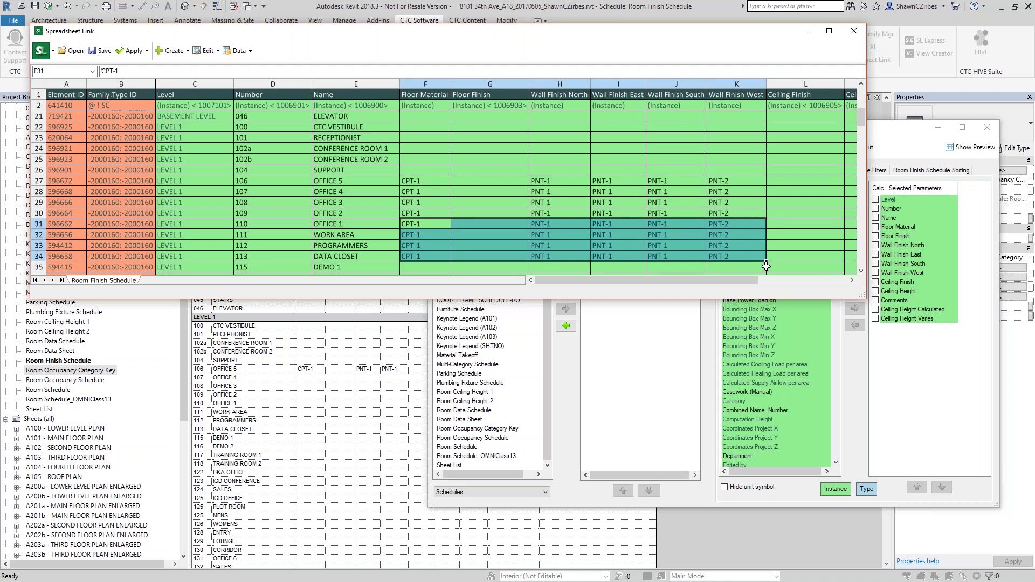
{"action": "left_click_drag", "start_coordinate": [426, 181], "coordinate": [760, 127]}
{"action": "left_click", "coordinate": [527, 223]}
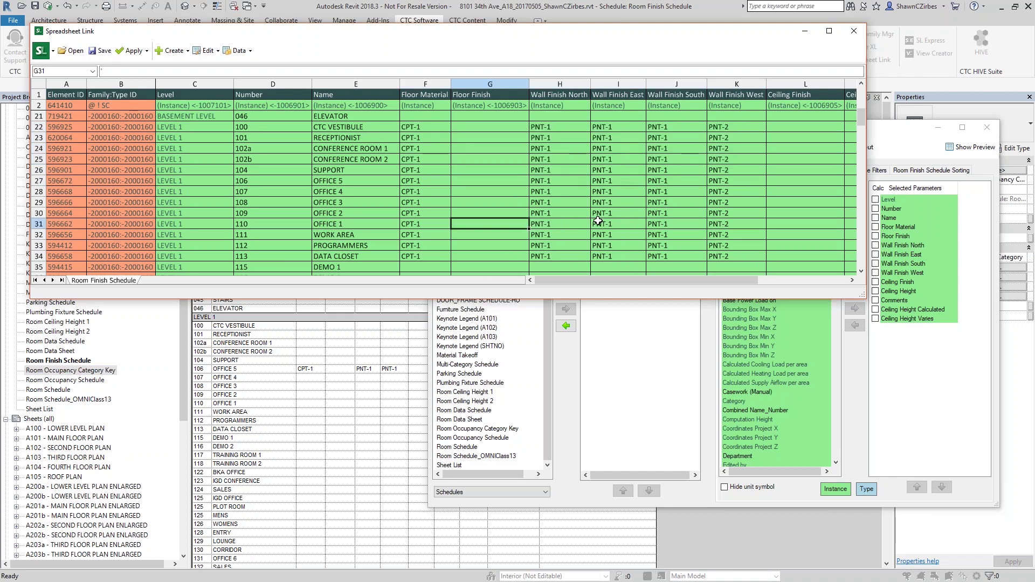
Step: Enter PNT-1 for DEMO 1's north, south and west wall finishes and for DEMO 2's north wall finish
{"action": "left_click", "coordinate": [554, 257]}
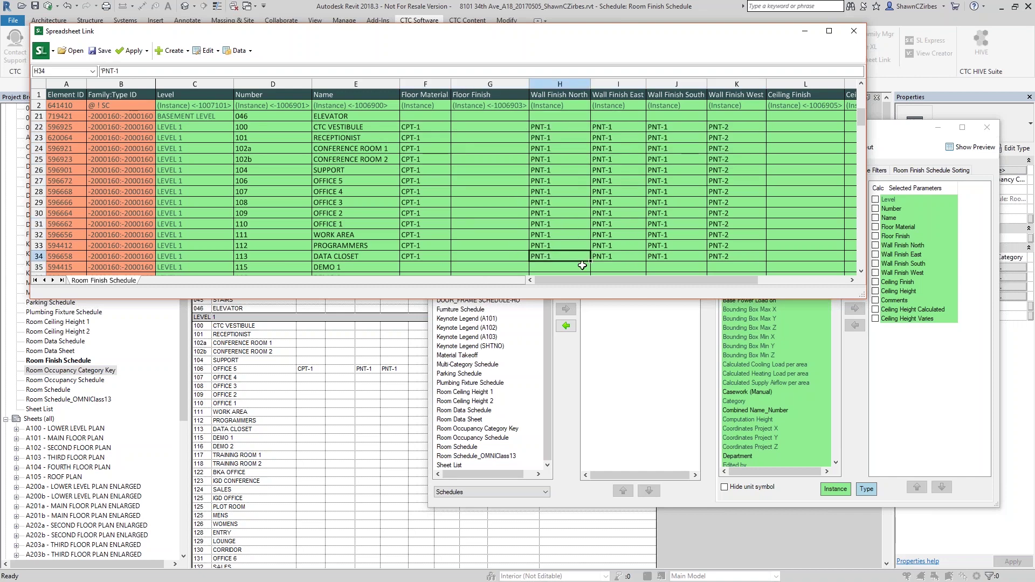
{"action": "key", "text": "Down"}
{"action": "type", "text": "PNT-1"}
{"action": "key", "text": "Down"}
{"action": "type", "text": "PNT-1"}
{"action": "key", "text": "Right"}
{"action": "key", "text": "Right"}
{"action": "key", "text": "Right"}
{"action": "key", "text": "Up"}
{"action": "key", "text": "ctrl+v"}
{"action": "key", "text": "Left"}
{"action": "key", "text": "ctrl+v"}
{"action": "key", "text": "Down"}
{"action": "key", "text": "Right"}
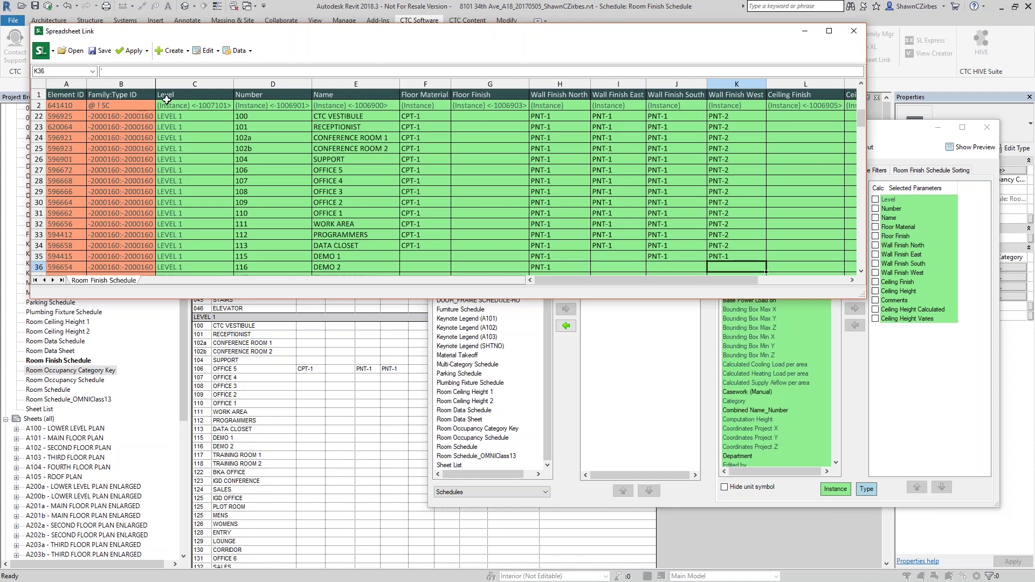
Step: Apply the active worksheet's values to the Revit project and close the import result
{"action": "left_click", "coordinate": [146, 51]}
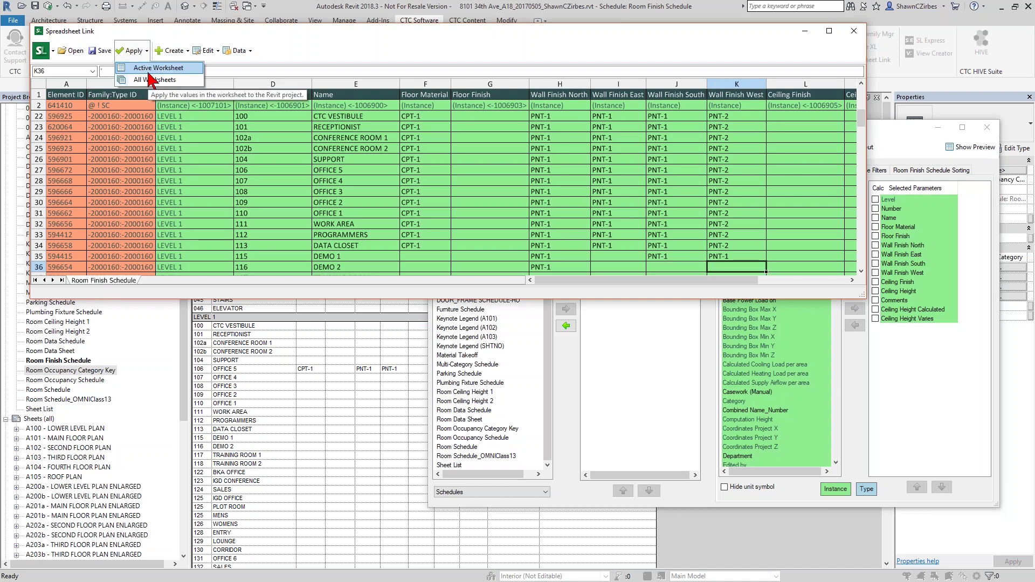
{"action": "left_click", "coordinate": [149, 74]}
{"action": "left_click", "coordinate": [503, 302]}
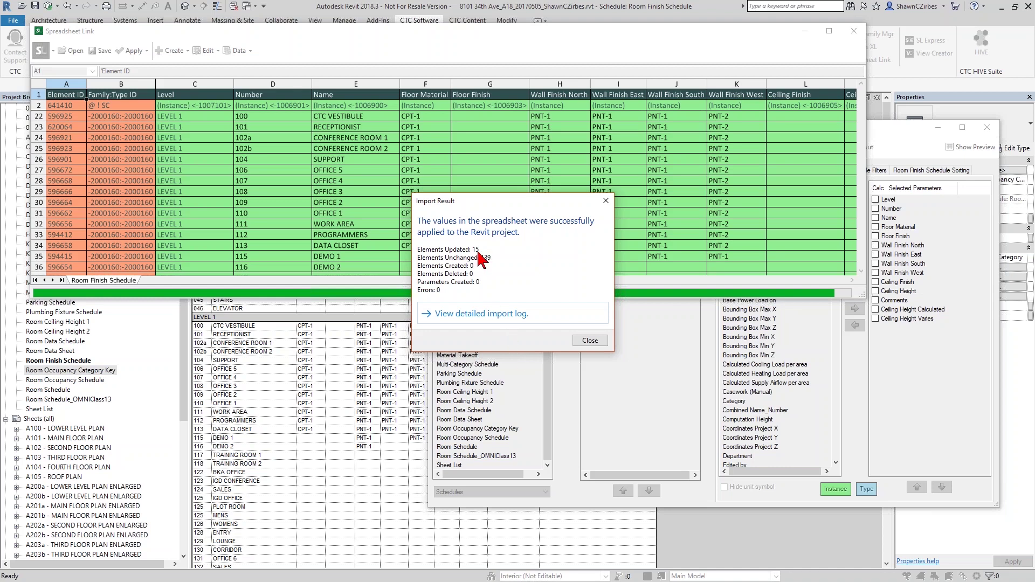
{"action": "left_click", "coordinate": [589, 341]}
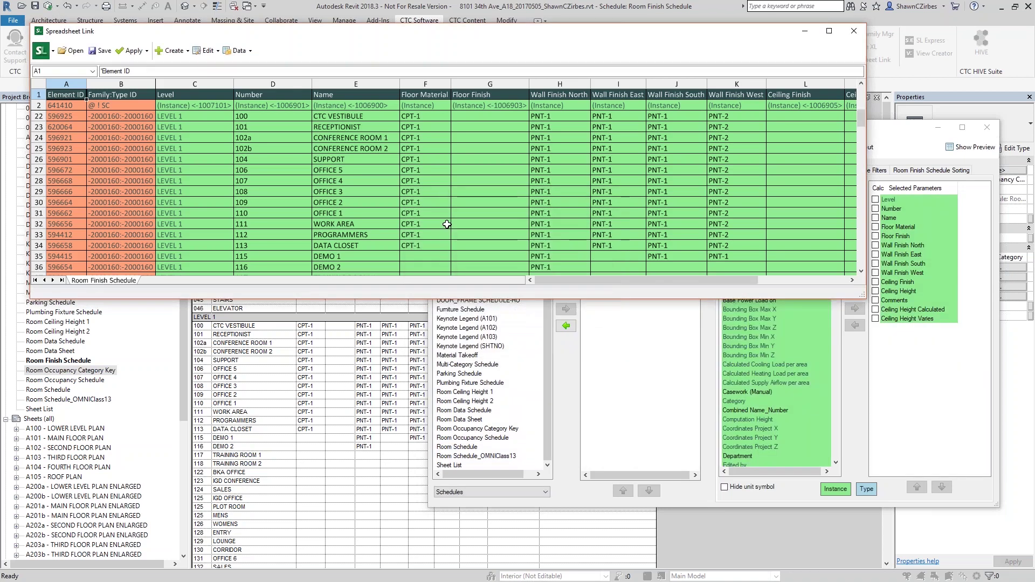
Step: Look at the options for saving the spreadsheet as an Excel workbook and opening an existing one, without saving or loading a file
{"action": "left_click", "coordinate": [103, 53]}
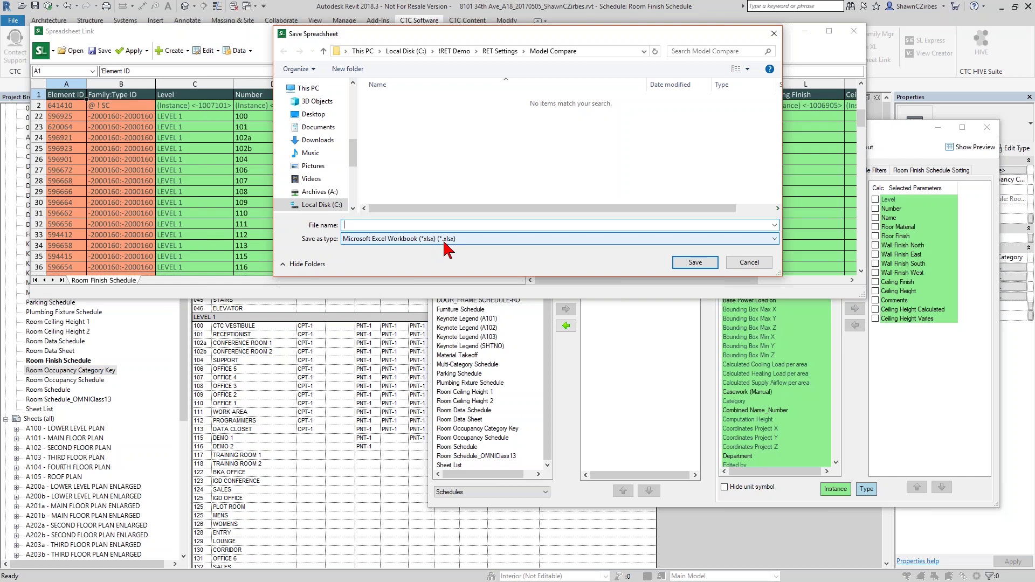
{"action": "left_click", "coordinate": [738, 264]}
{"action": "left_click", "coordinate": [72, 51]}
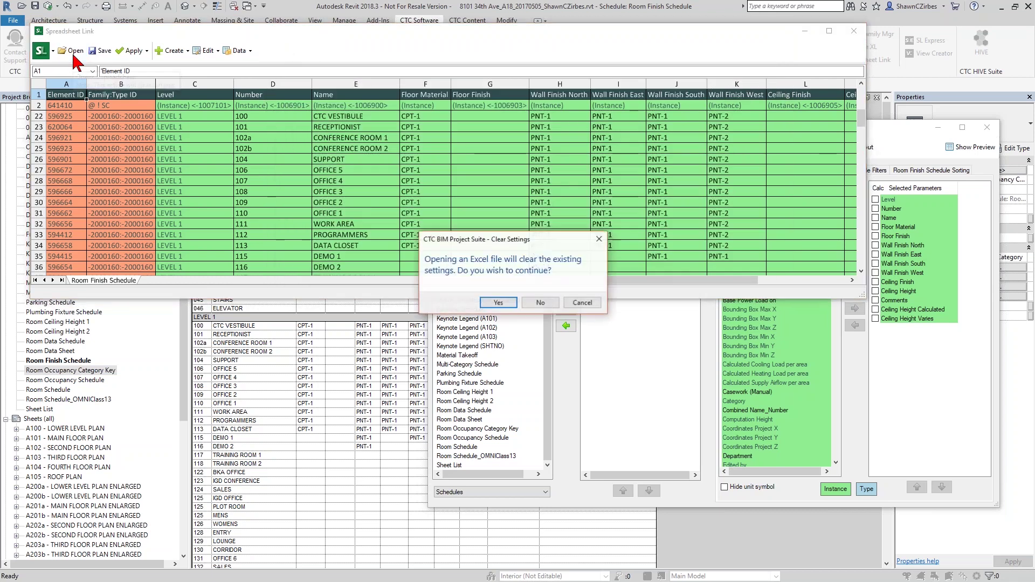
{"action": "left_click", "coordinate": [497, 303]}
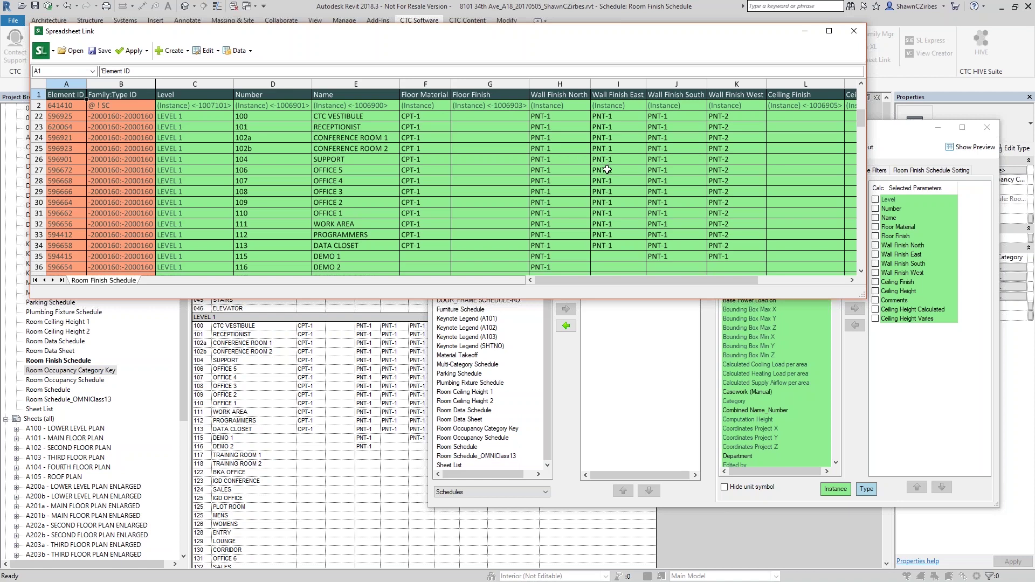
Step: Close Spreadsheet Link without saving its settings
{"action": "left_click", "coordinate": [987, 127]}
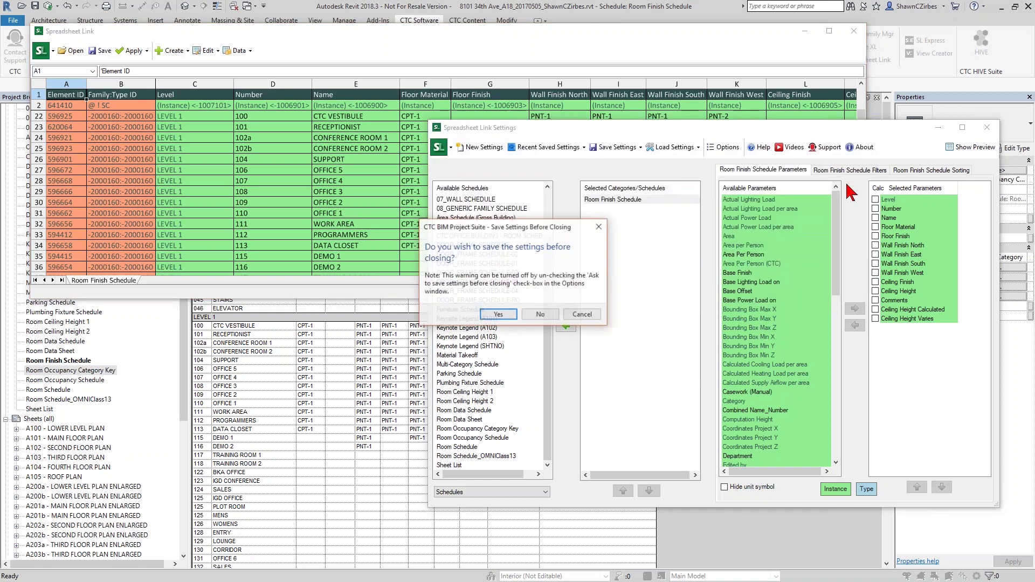
{"action": "left_click", "coordinate": [539, 315]}
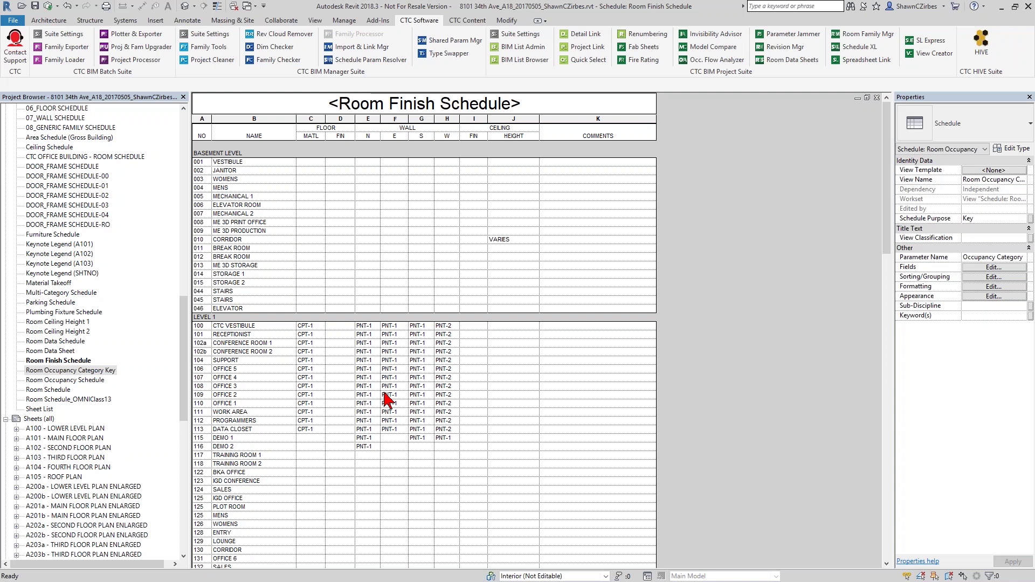
Step: Open the 01 - Code Plan floor plan and select the room TRAINING ROOM 1
{"action": "left_click_drag", "start_coordinate": [183, 342], "coordinate": [183, 189]}
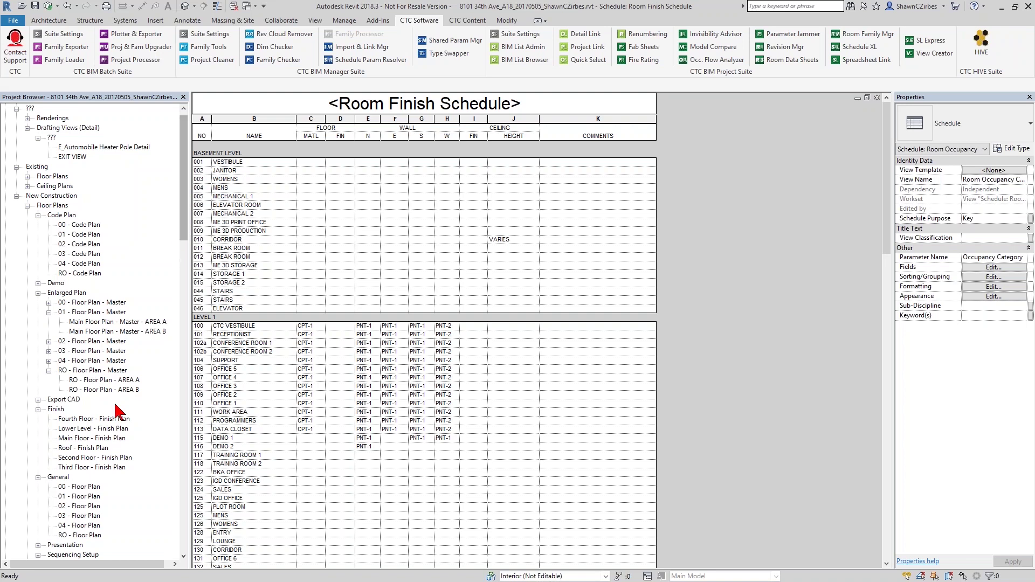
{"action": "double_click", "coordinate": [86, 497]}
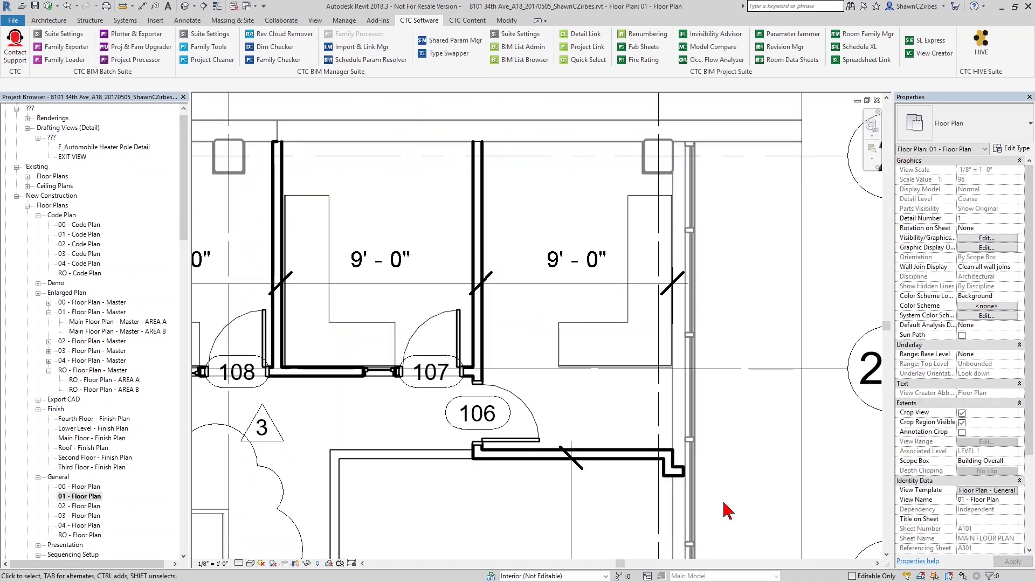
{"action": "double_click", "coordinate": [82, 235]}
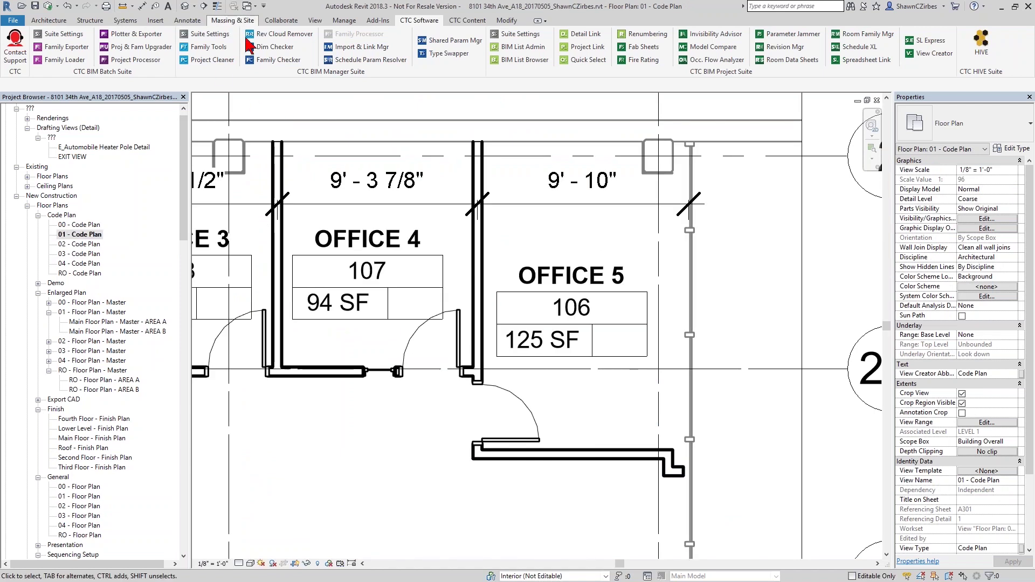
{"action": "scroll", "coordinate": [474, 350], "scroll_direction": "down", "scroll_amount": 5}
{"action": "scroll", "coordinate": [606, 393], "scroll_direction": "up", "scroll_amount": 5}
{"action": "scroll", "coordinate": [601, 407], "scroll_direction": "down", "scroll_amount": 1}
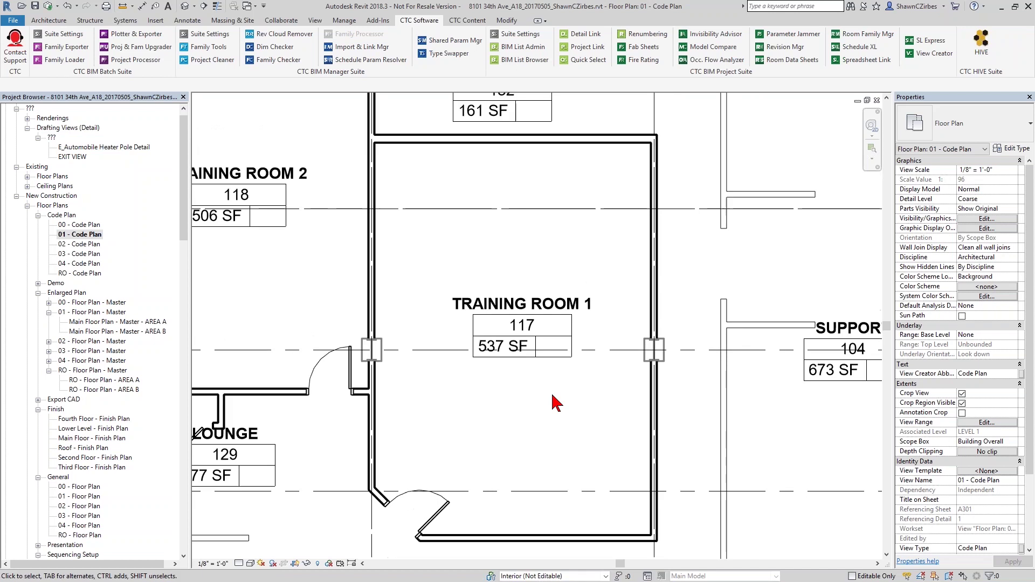
{"action": "left_click", "coordinate": [606, 387]}
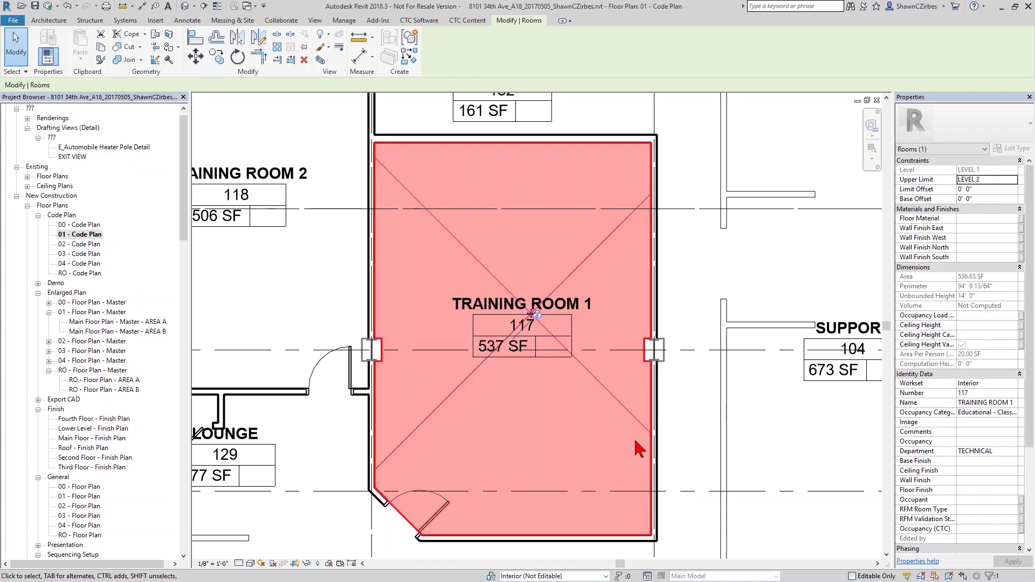
Step: Enter the trial text cvbn as TRAINING ROOM 1's Occupancy and delete it again
{"action": "left_click", "coordinate": [971, 529]}
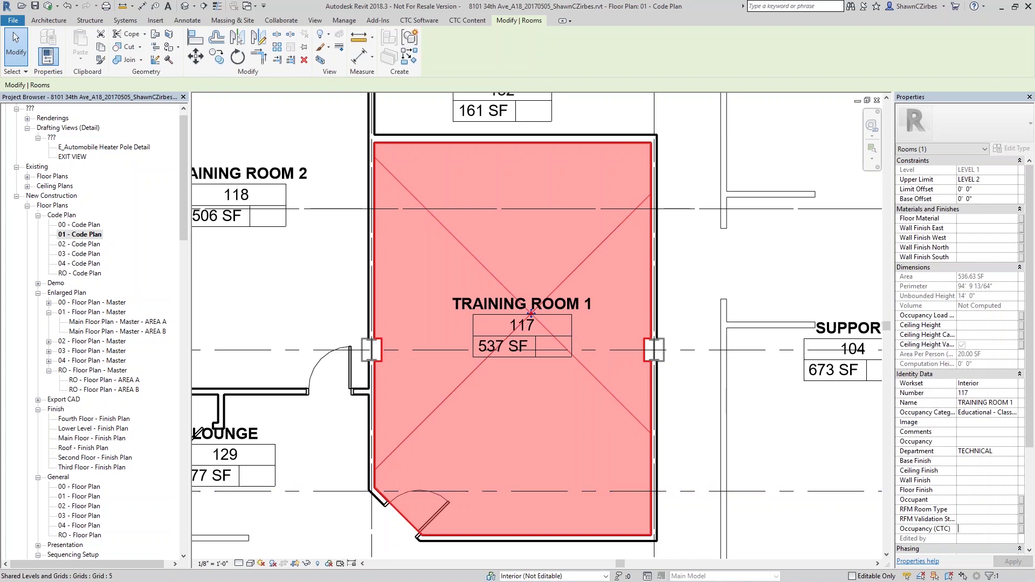
{"action": "left_click", "coordinate": [973, 442]}
{"action": "type", "text": "cvbn"}
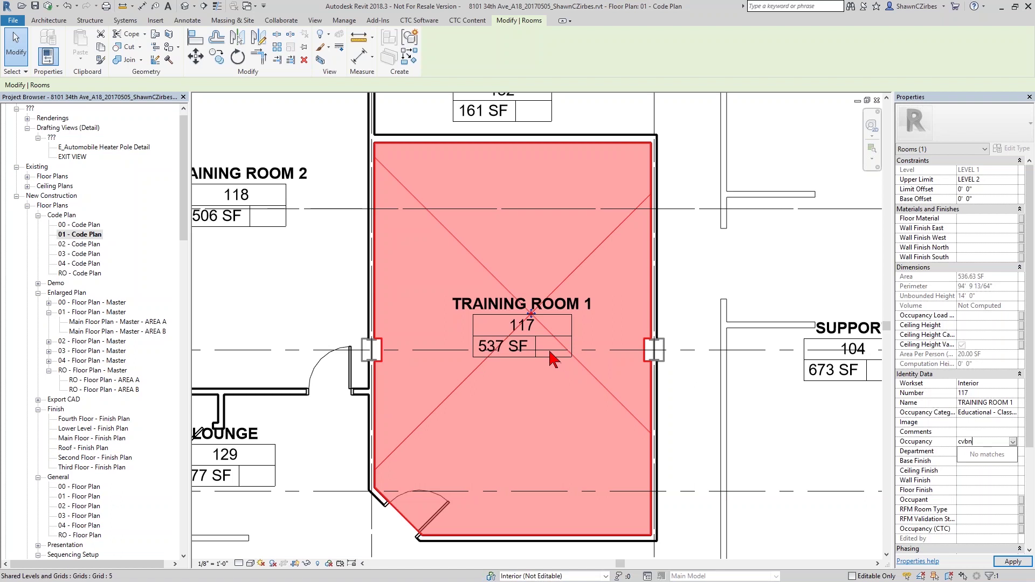
{"action": "left_click", "coordinate": [976, 443]}
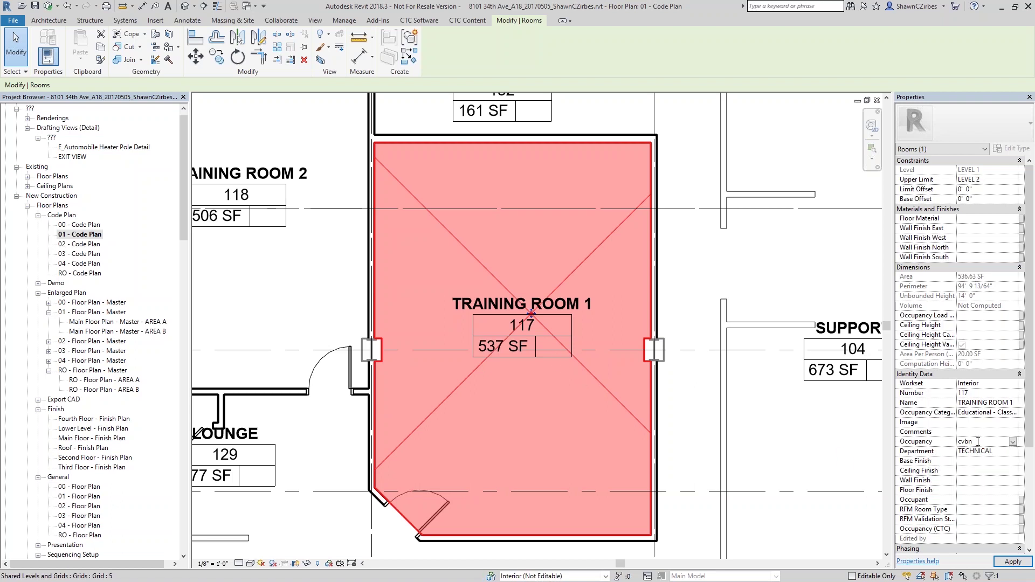
{"action": "left_click_drag", "start_coordinate": [976, 443], "coordinate": [938, 446]}
{"action": "key", "text": "Delete"}
Step: Examine TRAINING ROOM 1's Occupancy (CTC) parameter and its global parameter association, leaving it unassociated, and deselect the room
{"action": "left_click", "coordinate": [970, 530]}
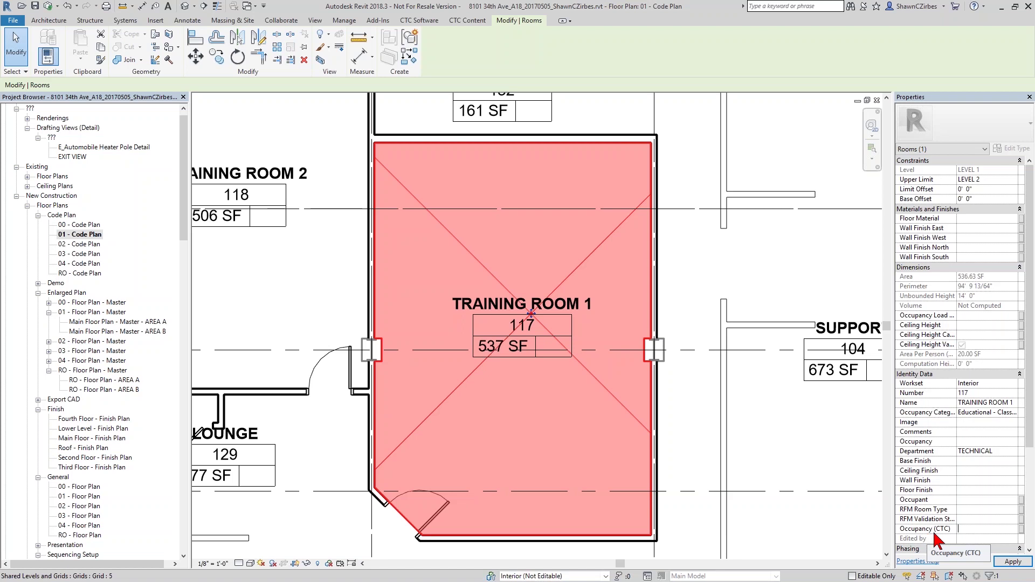
{"action": "left_click", "coordinate": [1022, 531]}
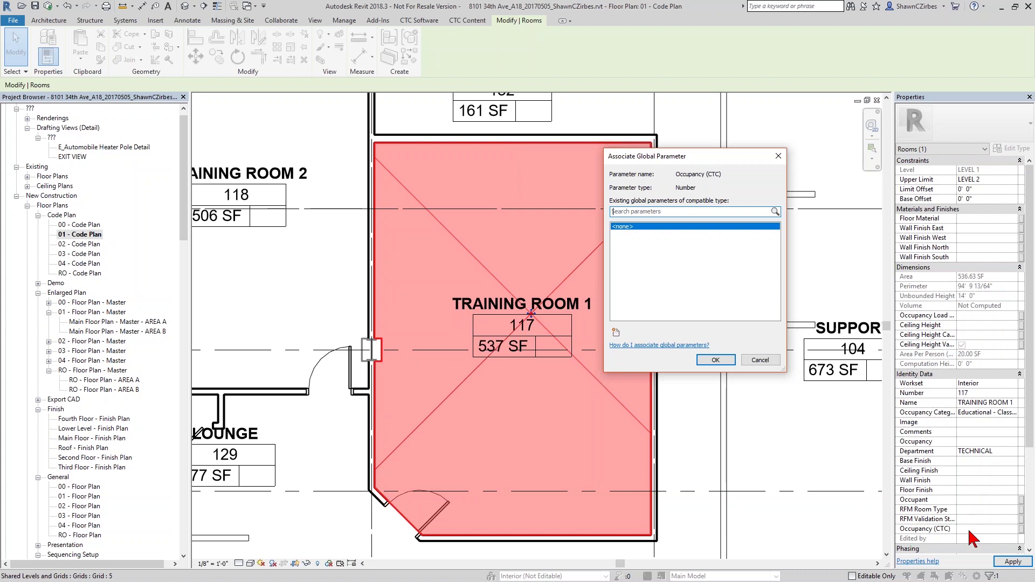
{"action": "left_click", "coordinate": [760, 360]}
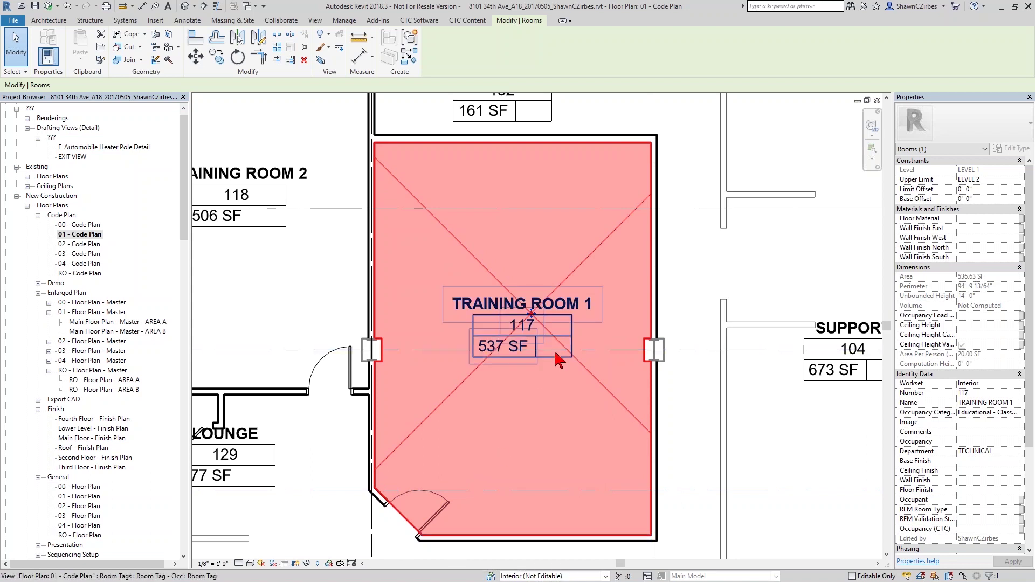
{"action": "left_click", "coordinate": [965, 529]}
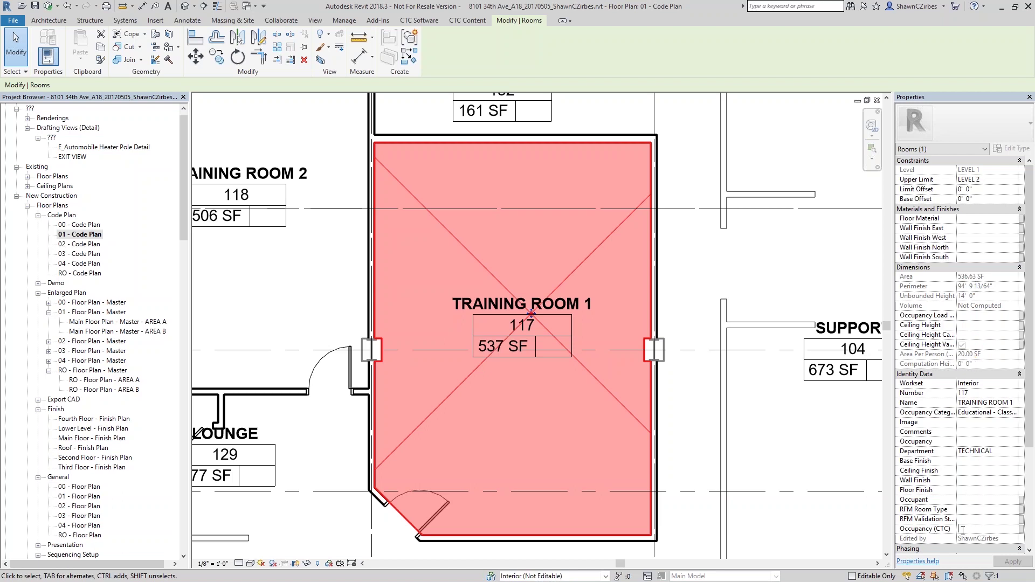
{"action": "left_click", "coordinate": [553, 427]}
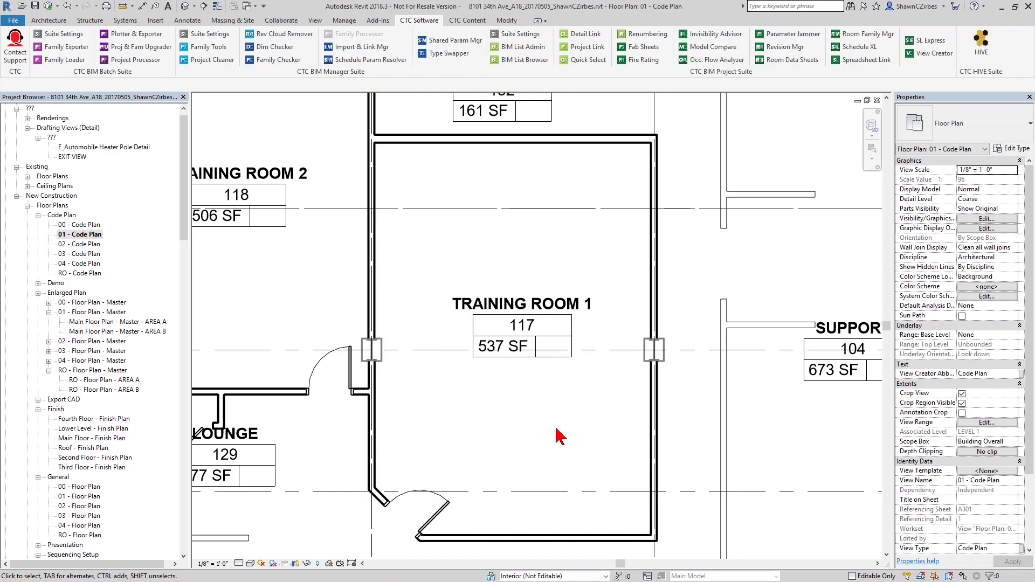
Step: Reopen Spreadsheet Link and add the Rooms category to the selected categories, going to its available parameters
{"action": "left_click", "coordinate": [853, 60]}
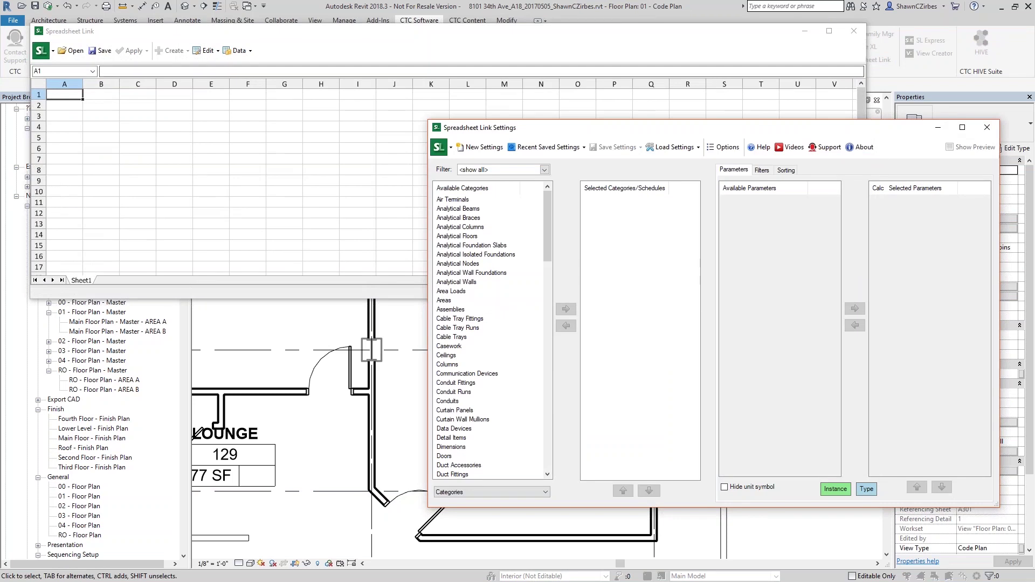
{"action": "left_click_drag", "start_coordinate": [546, 254], "coordinate": [547, 416]}
{"action": "double_click", "coordinate": [448, 345]}
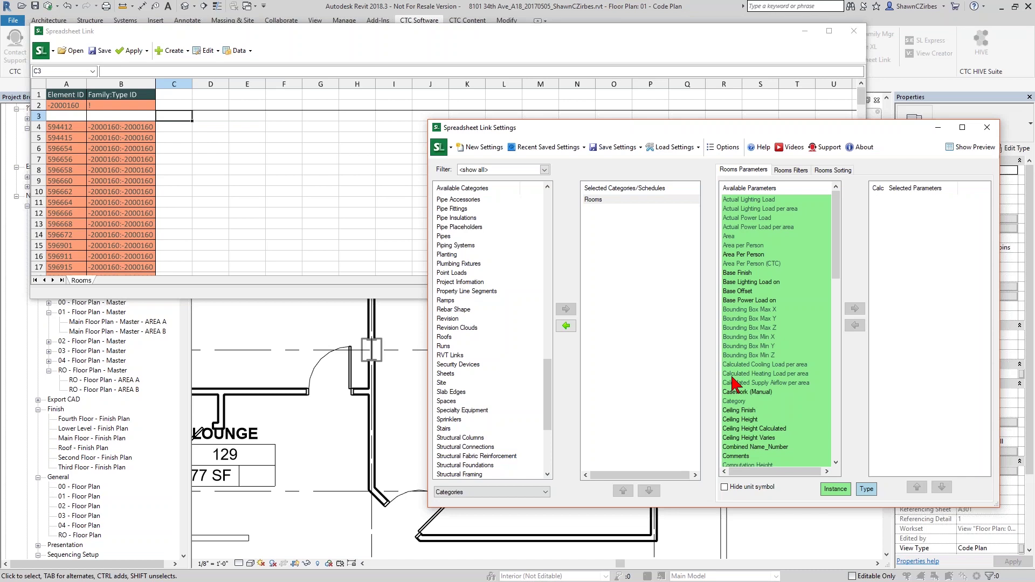
{"action": "left_click", "coordinate": [760, 310]}
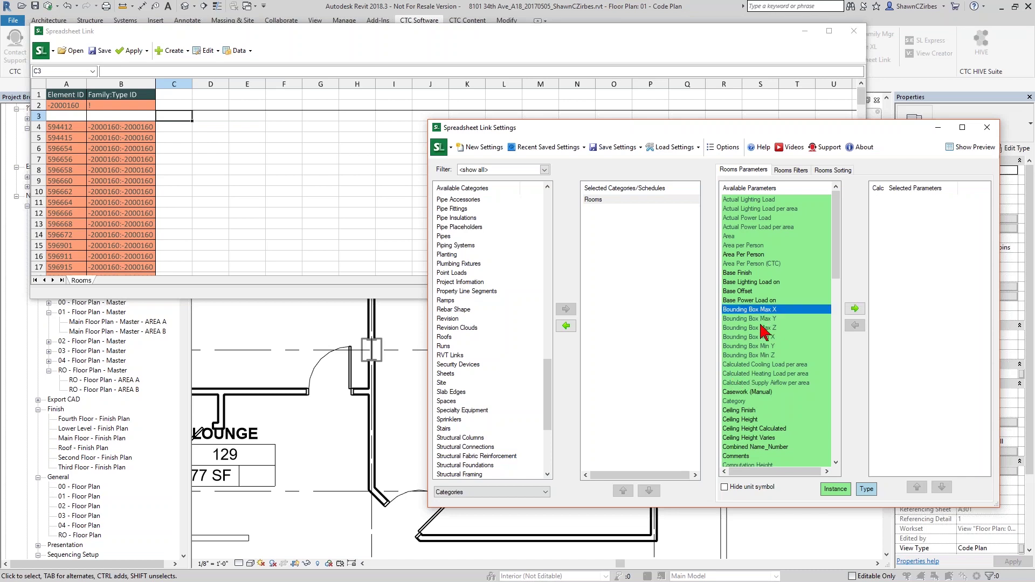
Step: Examine the available Rooms parameters, highlighting the Bounding Box group from Max X to Min Z and the Coordinates Project X, Y and Z group
{"action": "left_click", "coordinate": [771, 355], "text": "shift"}
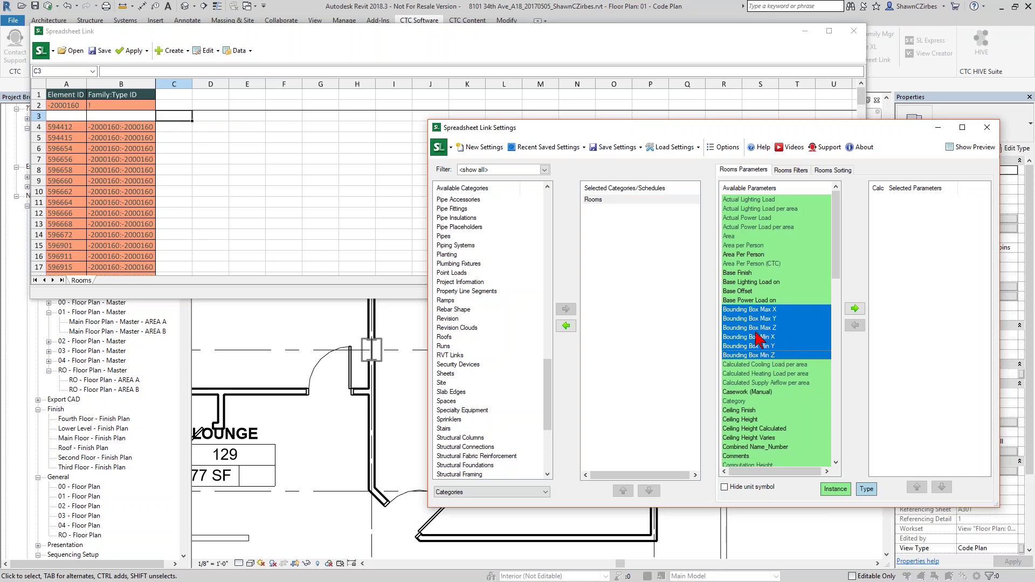
{"action": "scroll", "coordinate": [768, 356], "scroll_direction": "down", "scroll_amount": 4}
{"action": "left_click", "coordinate": [763, 365]}
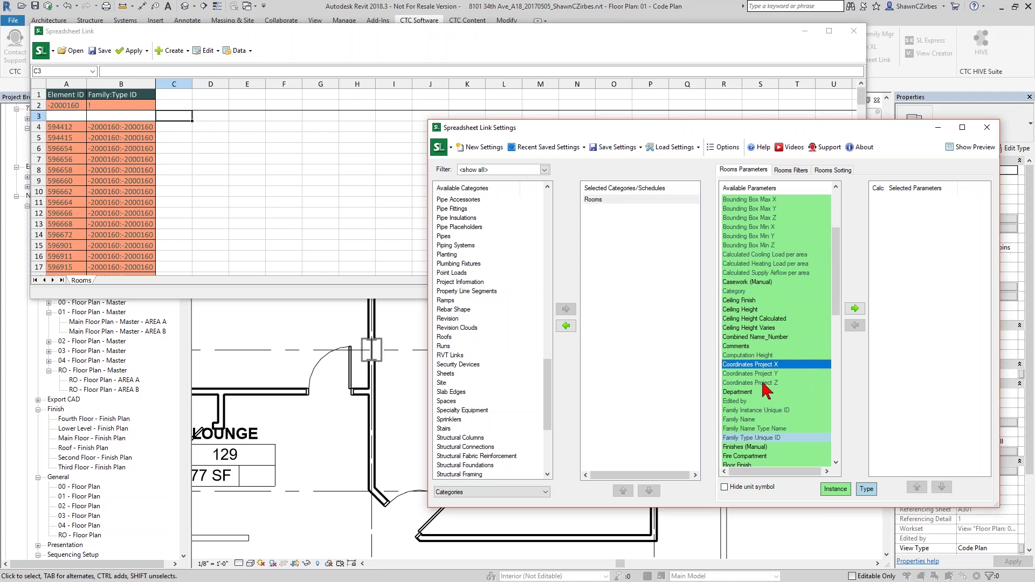
{"action": "left_click", "coordinate": [763, 383], "text": "shift"}
{"action": "scroll", "coordinate": [762, 384], "scroll_direction": "down", "scroll_amount": 6}
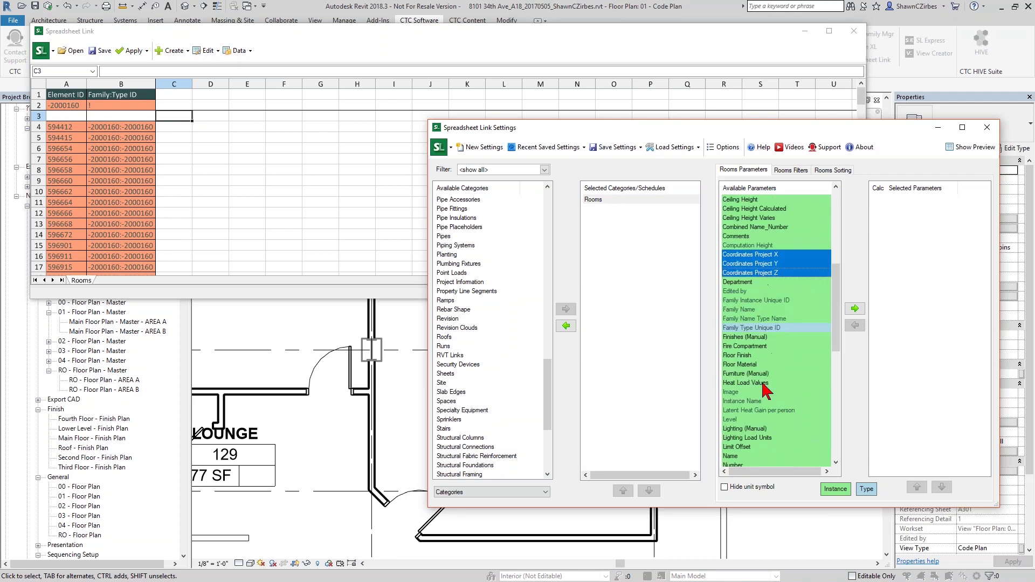
{"action": "scroll", "coordinate": [765, 372], "scroll_direction": "up", "scroll_amount": 5}
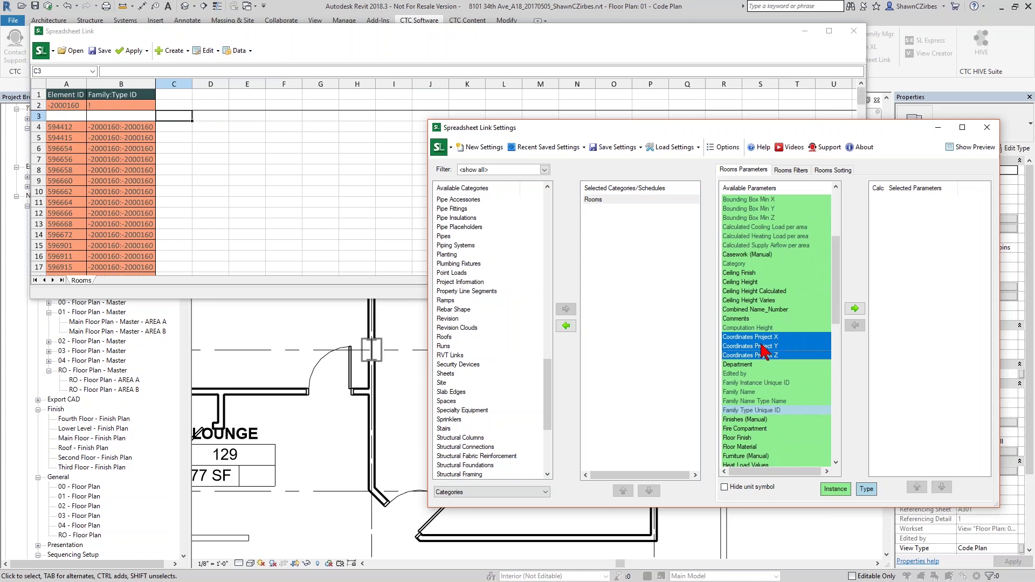
{"action": "scroll", "coordinate": [777, 406], "scroll_direction": "down", "scroll_amount": 6}
{"action": "scroll", "coordinate": [777, 407], "scroll_direction": "down", "scroll_amount": 4}
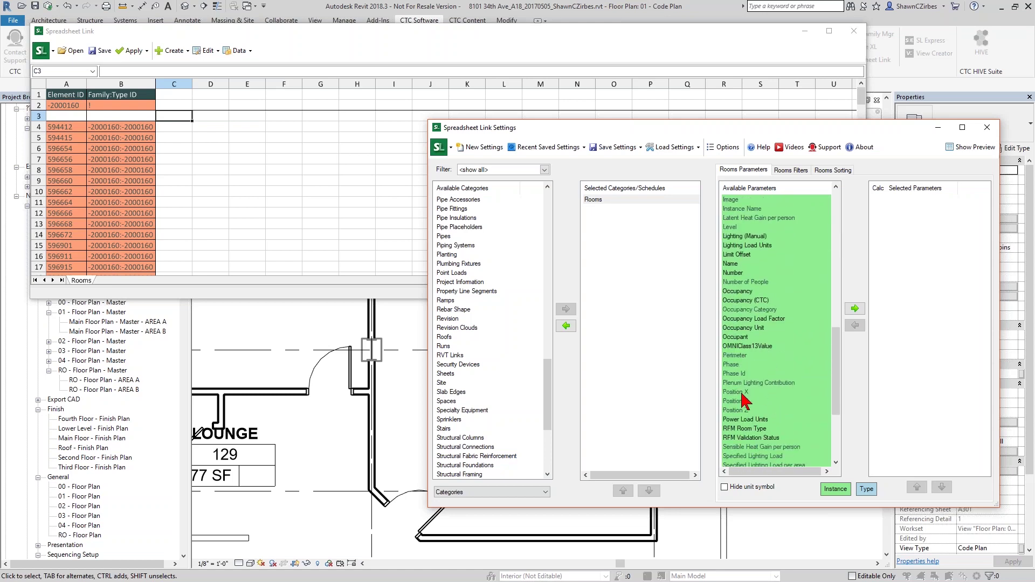
{"action": "scroll", "coordinate": [751, 414], "scroll_direction": "down", "scroll_amount": 5}
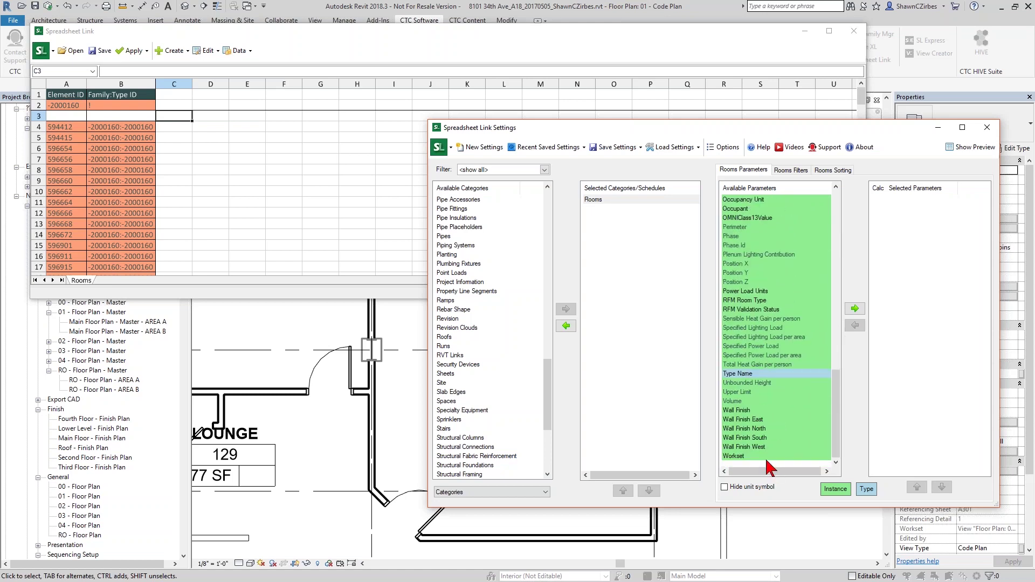
{"action": "scroll", "coordinate": [763, 302], "scroll_direction": "up", "scroll_amount": 10}
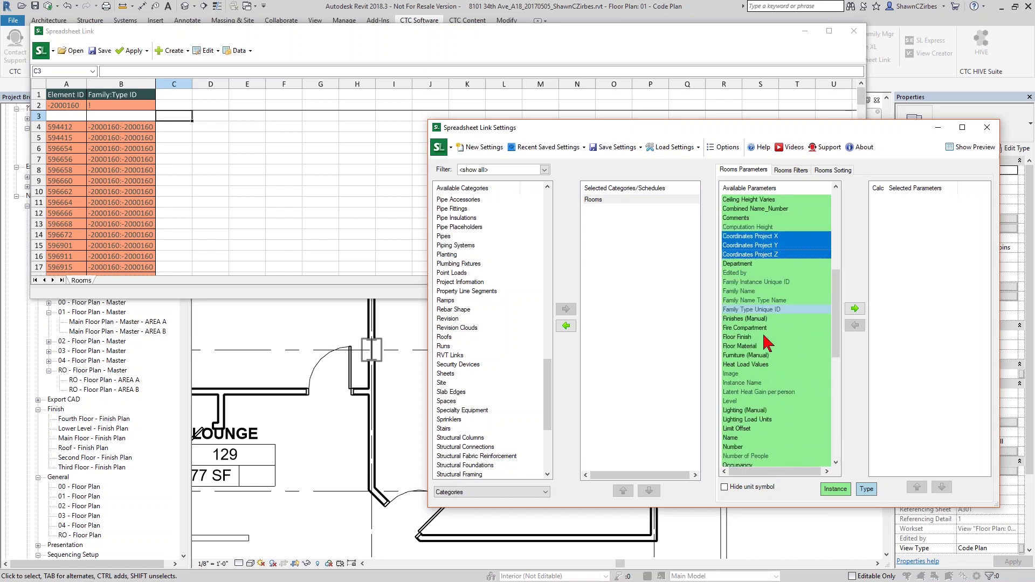
{"action": "scroll", "coordinate": [767, 343], "scroll_direction": "up", "scroll_amount": 9}
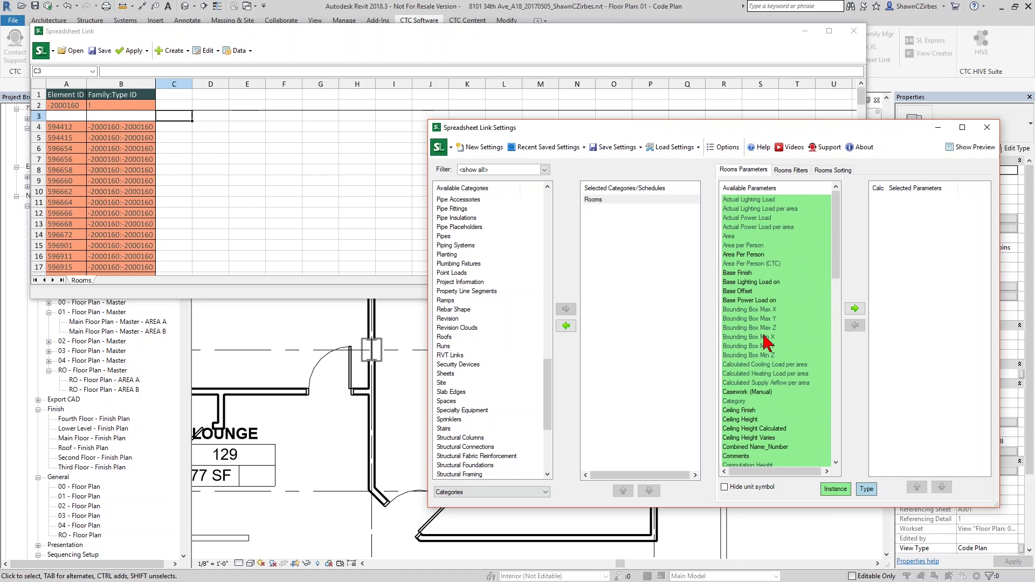
Step: Add Level, Area, Area Per Person (CTC) and Occupancy (CTC) to the selected Rooms parameters
{"action": "scroll", "coordinate": [768, 358], "scroll_direction": "down", "scroll_amount": 15}
{"action": "left_click", "coordinate": [747, 210]}
{"action": "double_click", "coordinate": [747, 210]}
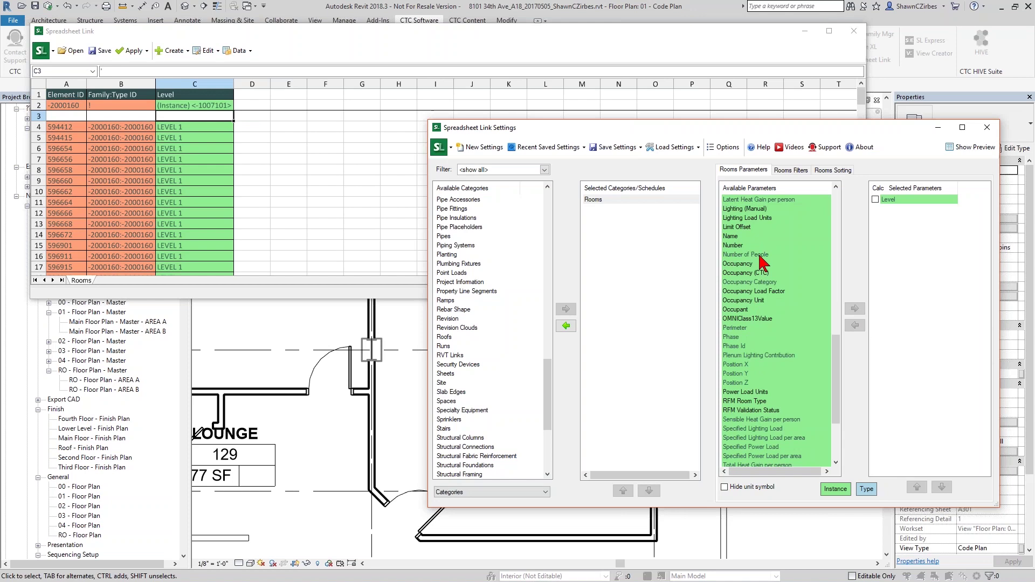
{"action": "left_click", "coordinate": [761, 256]}
{"action": "key", "text": "Home"}
{"action": "double_click", "coordinate": [746, 236]}
{"action": "double_click", "coordinate": [757, 256]}
{"action": "left_click", "coordinate": [762, 309]}
{"action": "key", "text": "o"}
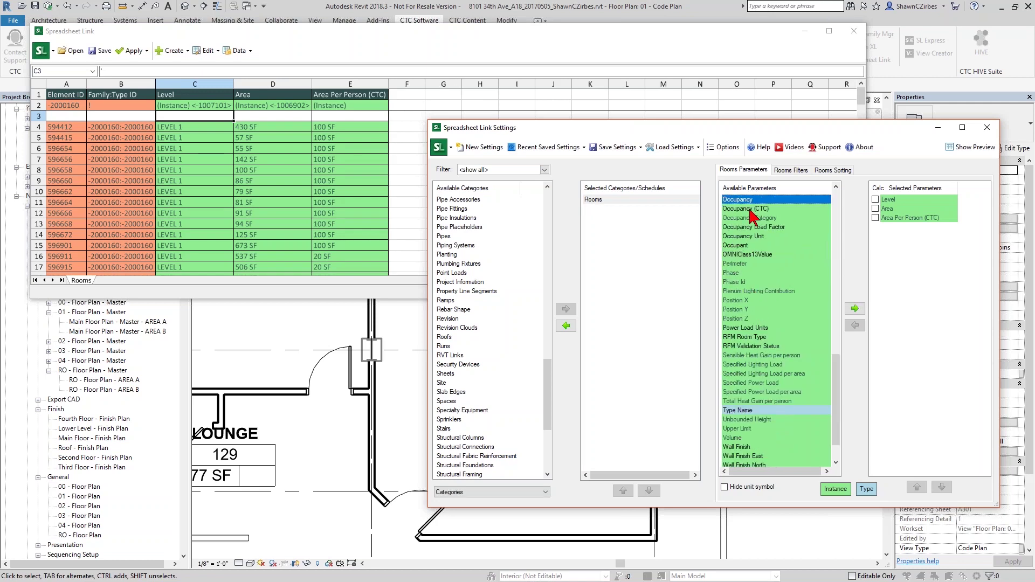
{"action": "double_click", "coordinate": [749, 209]}
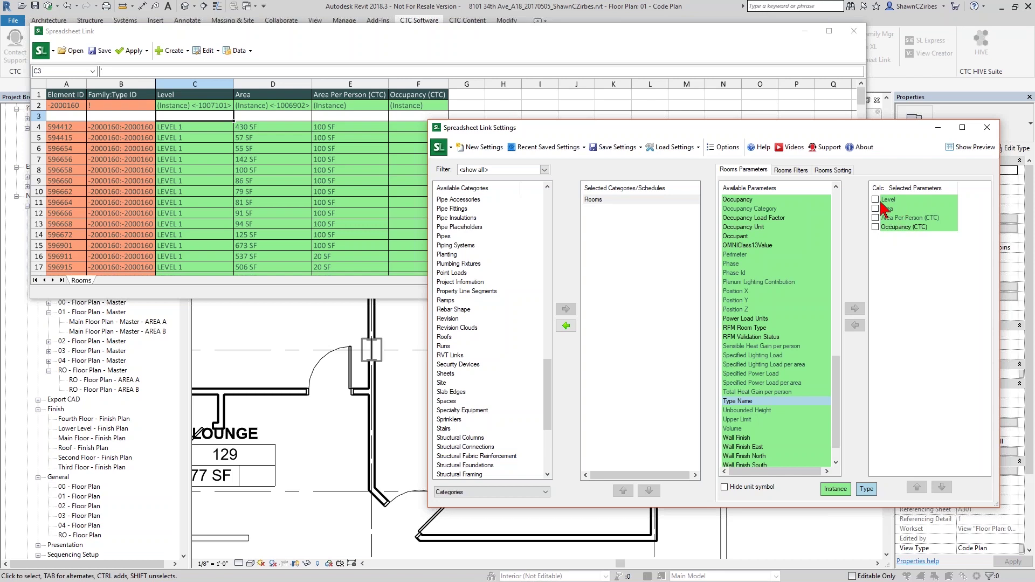
Step: Try to delete the Area value in cell D10 of the Rooms sheet and return to the link settings
{"action": "left_click", "coordinate": [240, 190]}
{"action": "key", "text": "Delete"}
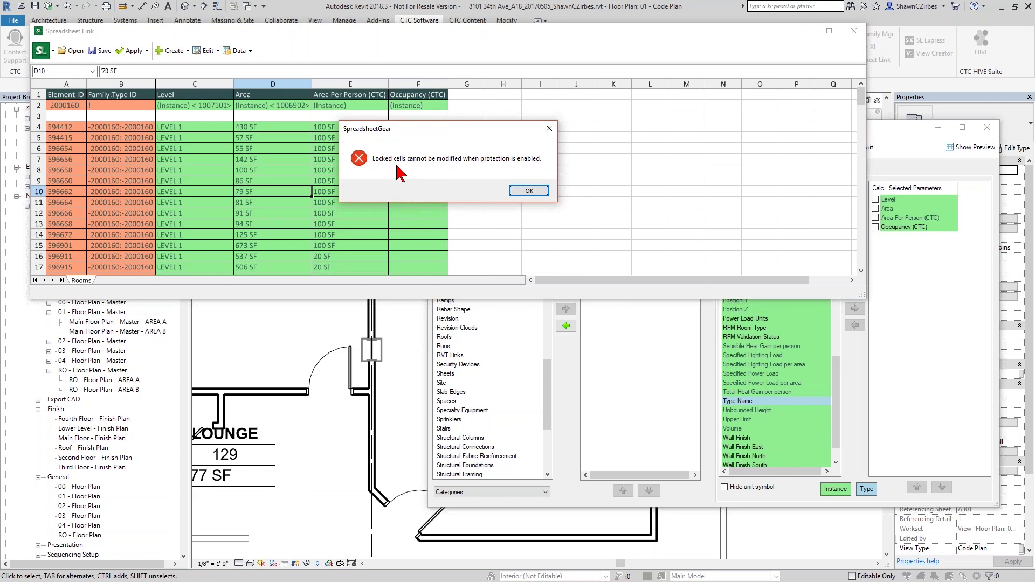
{"action": "left_click", "coordinate": [526, 192]}
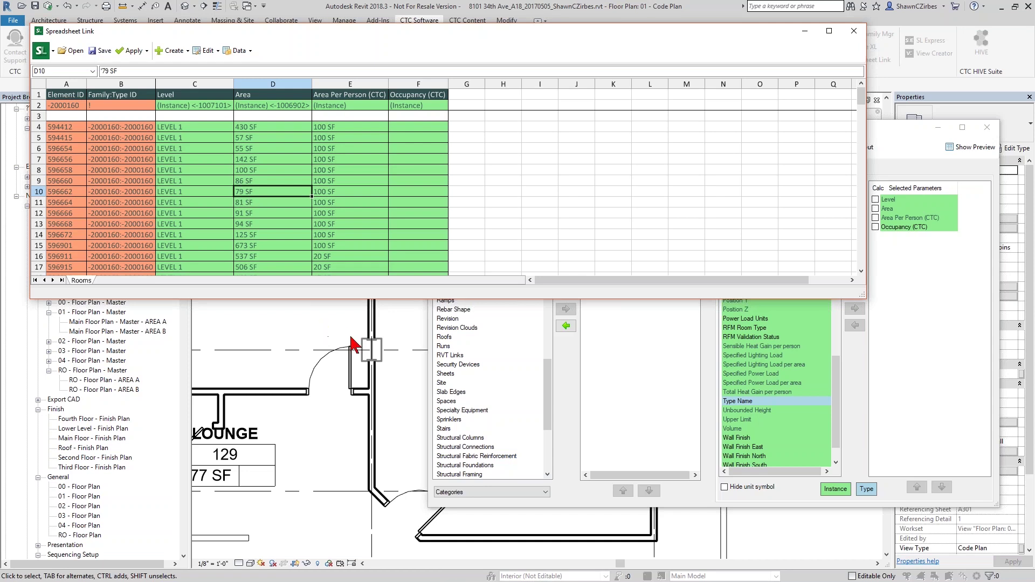
{"action": "left_click", "coordinate": [849, 375]}
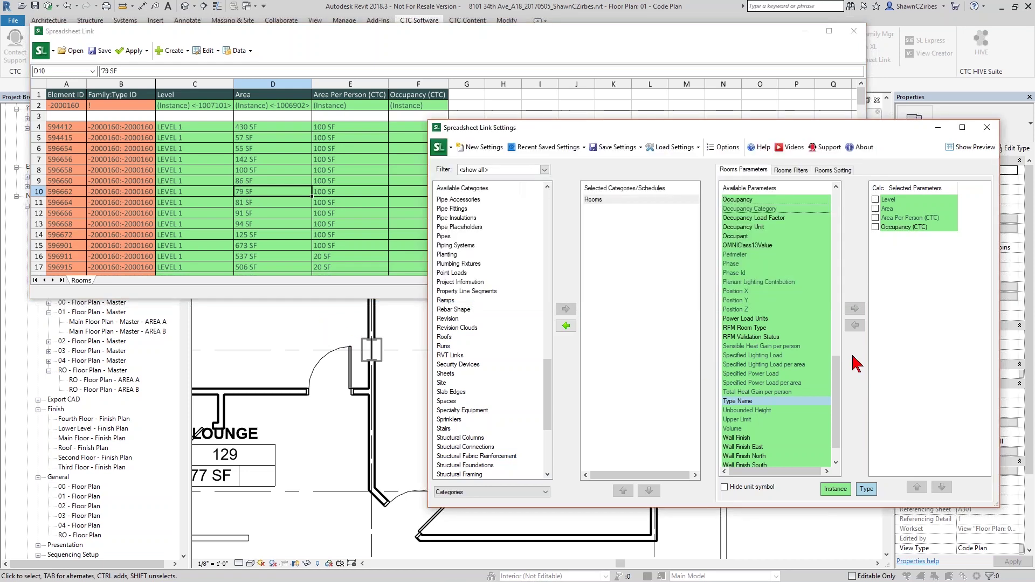
Step: Examine the first room's Area, Area Per Person (CTC) and Occupancy (CTC) cells and the source options offered besides Categories
{"action": "left_click", "coordinate": [890, 227]}
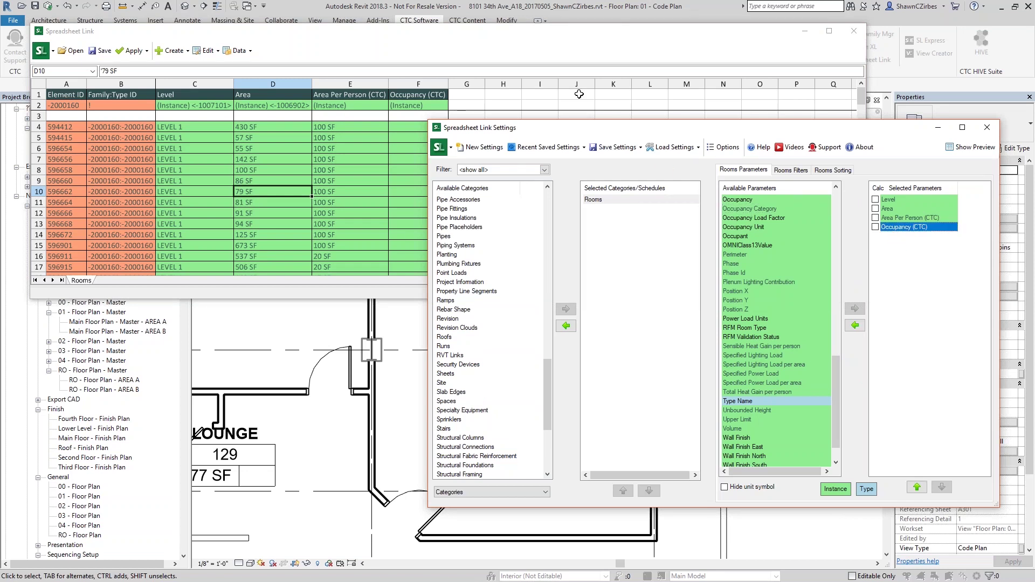
{"action": "left_click", "coordinate": [255, 127]}
{"action": "left_click", "coordinate": [326, 128]}
{"action": "left_click", "coordinate": [402, 132]}
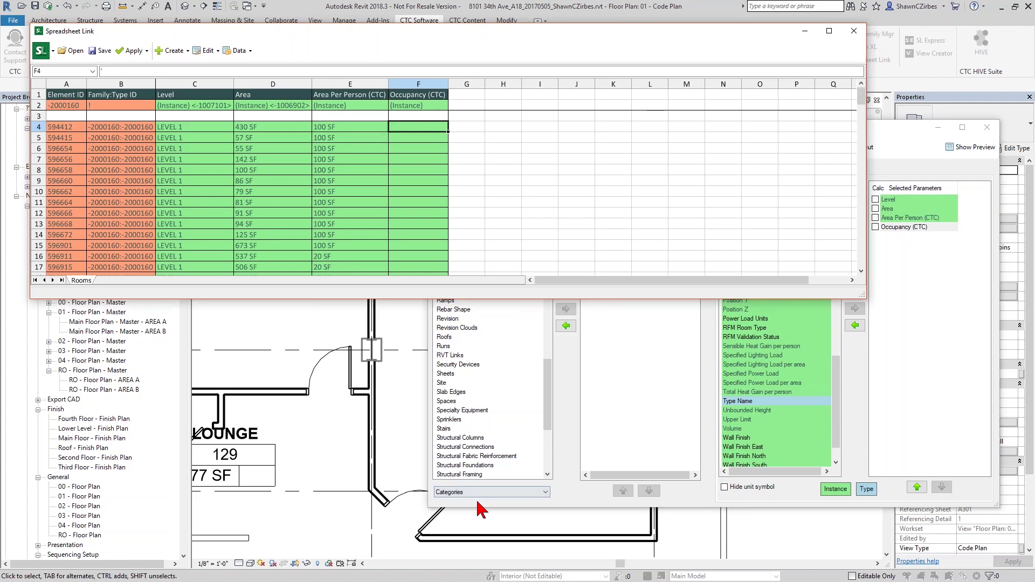
{"action": "left_click", "coordinate": [455, 494]}
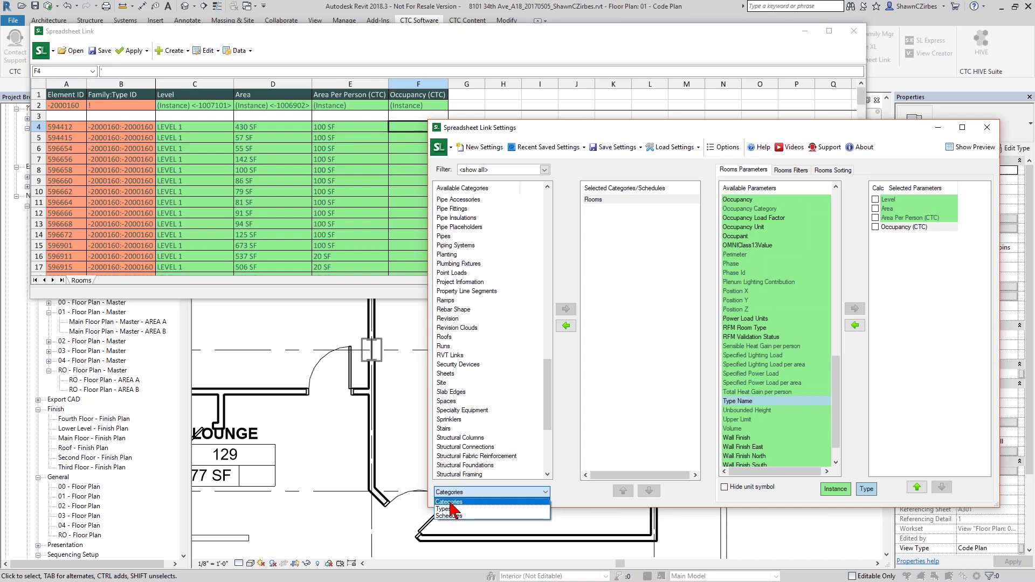
{"action": "left_click", "coordinate": [570, 435]}
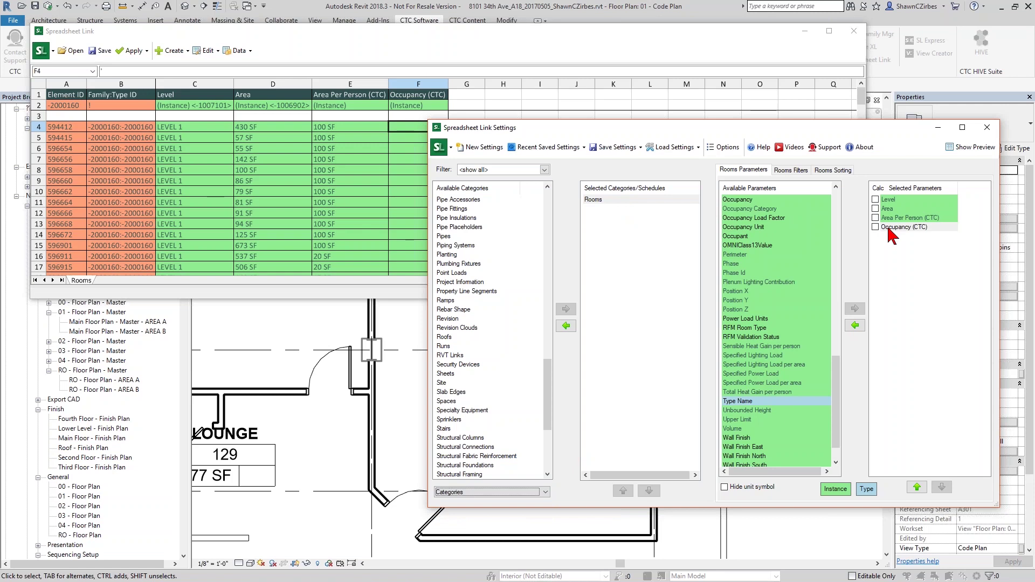
Step: Enter the trial formula =1+1 in Occupancy (CTC) cell F4 and fill it down to F9
{"action": "left_click", "coordinate": [458, 58]}
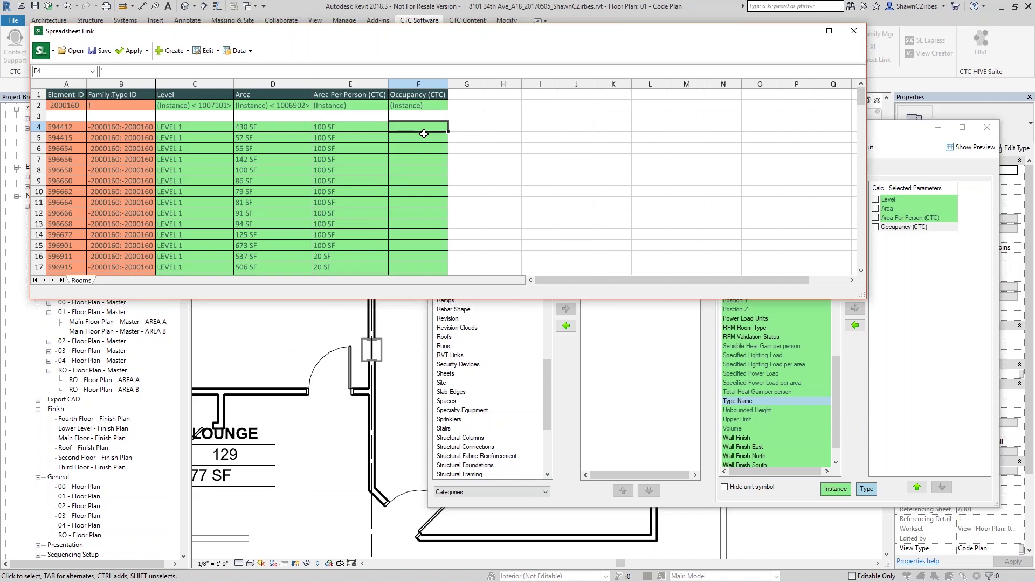
{"action": "type", "text": "2"}
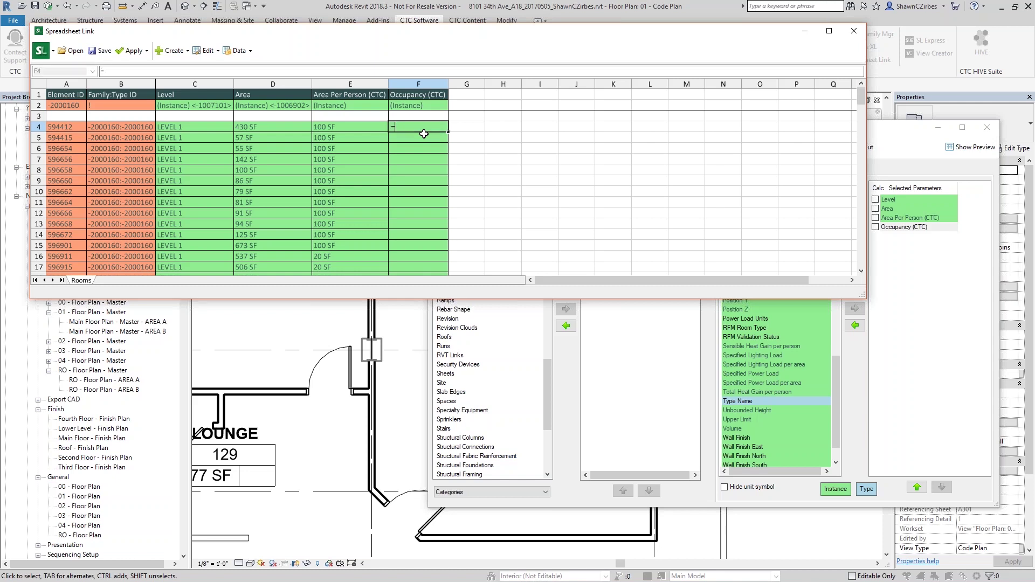
{"action": "key", "text": "Return"}
{"action": "left_click", "coordinate": [430, 130]}
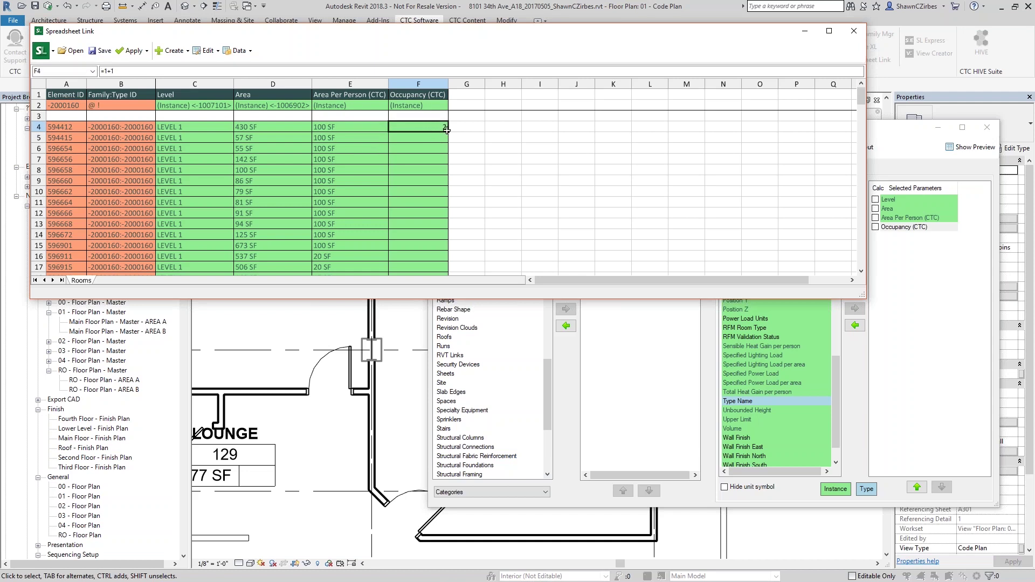
{"action": "left_click_drag", "start_coordinate": [448, 133], "coordinate": [448, 183]}
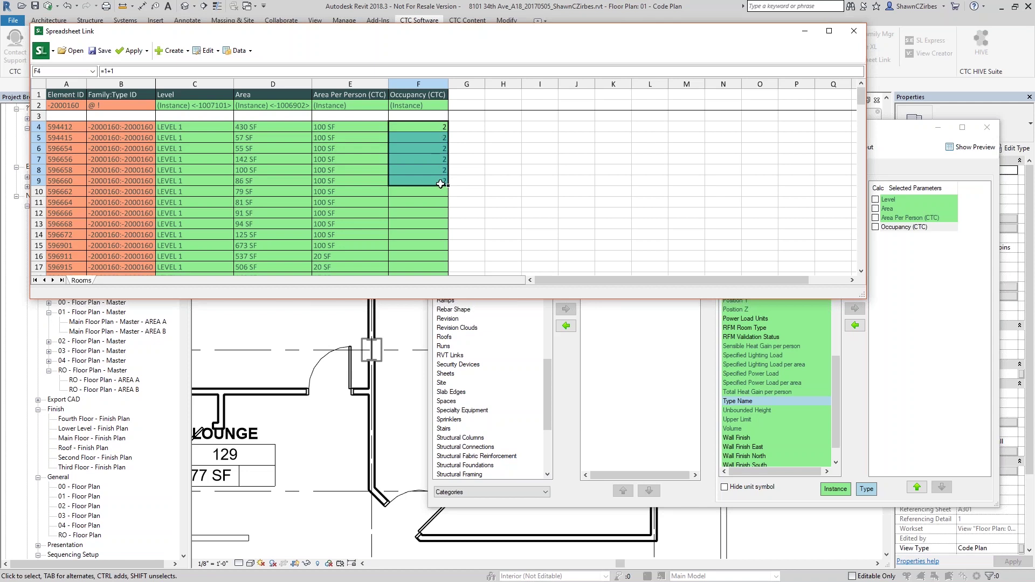
Step: Examine the Occupancy (CTC) column down to the last room row and return to the first row
{"action": "left_click", "coordinate": [429, 129]}
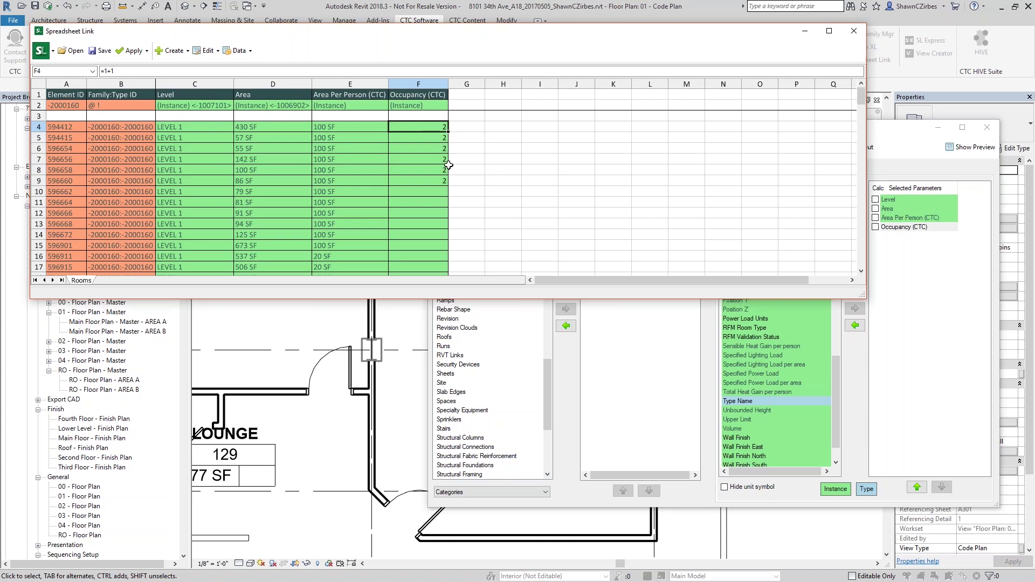
{"action": "scroll", "coordinate": [446, 223], "scroll_direction": "down", "scroll_amount": 5}
{"action": "scroll", "coordinate": [446, 223], "scroll_direction": "down", "scroll_amount": 20}
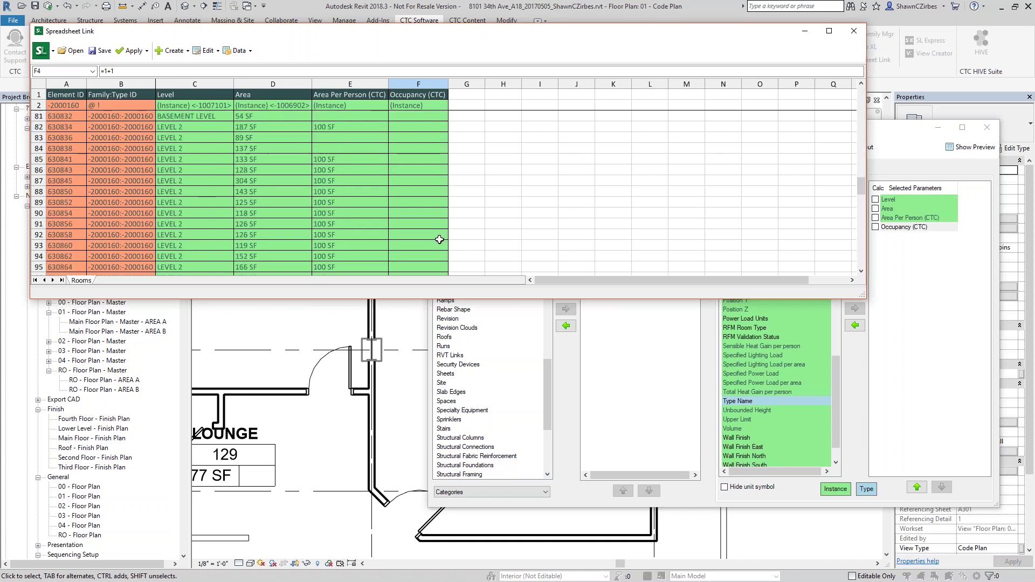
{"action": "scroll", "coordinate": [441, 248], "scroll_direction": "down", "scroll_amount": 6}
{"action": "scroll", "coordinate": [441, 249], "scroll_direction": "up", "scroll_amount": 2}
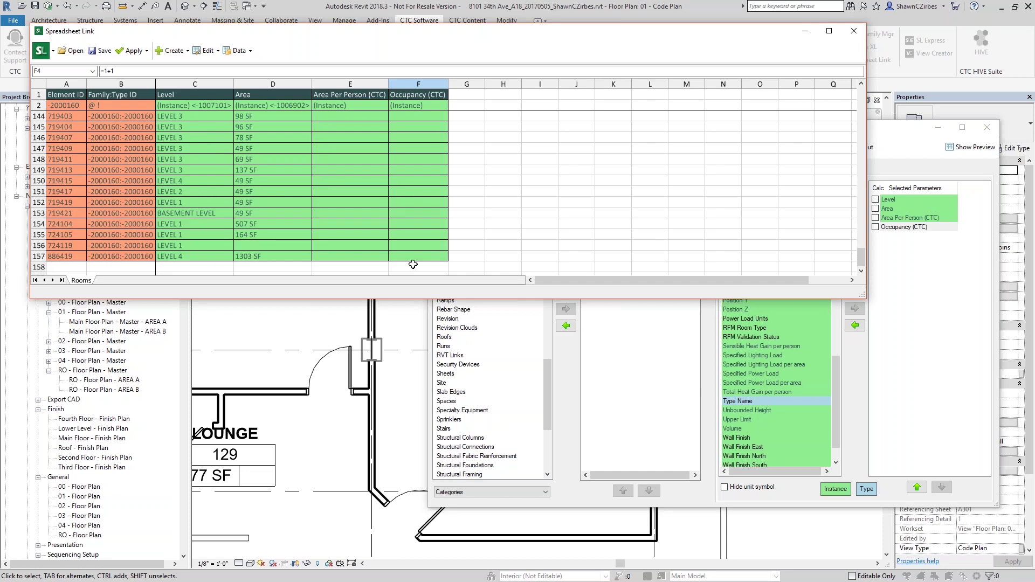
{"action": "scroll", "coordinate": [413, 262], "scroll_direction": "up", "scroll_amount": 20}
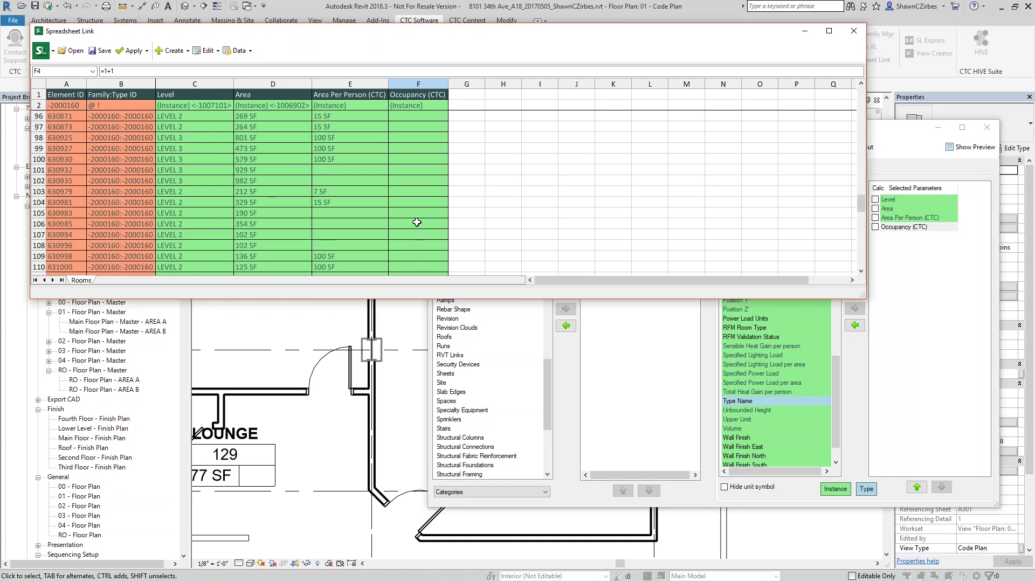
{"action": "scroll", "coordinate": [418, 194], "scroll_direction": "up", "scroll_amount": 20}
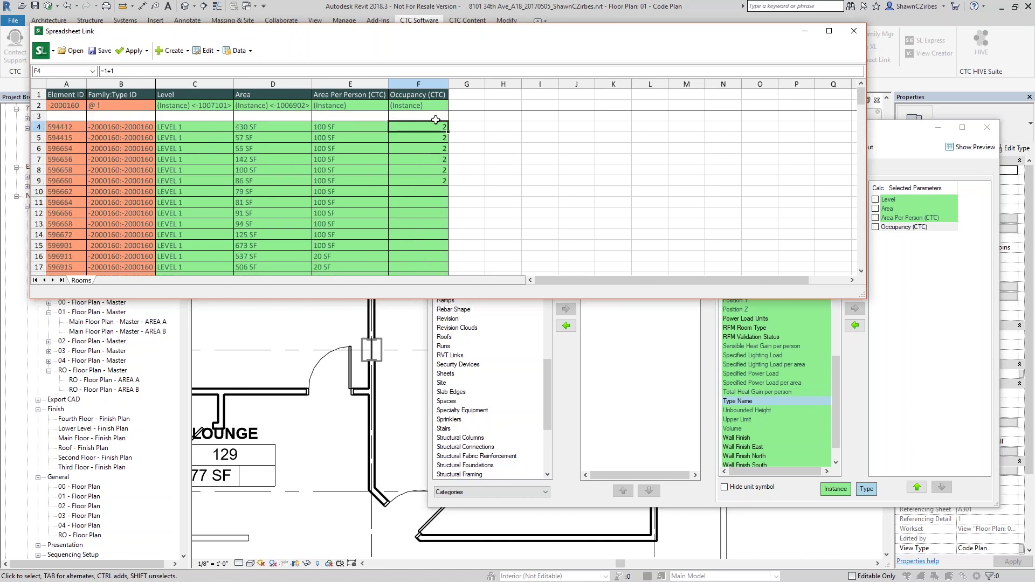
Step: Turn on Calc for Occupancy (CTC) and check the calculated column through all room rows
{"action": "left_click", "coordinate": [863, 303]}
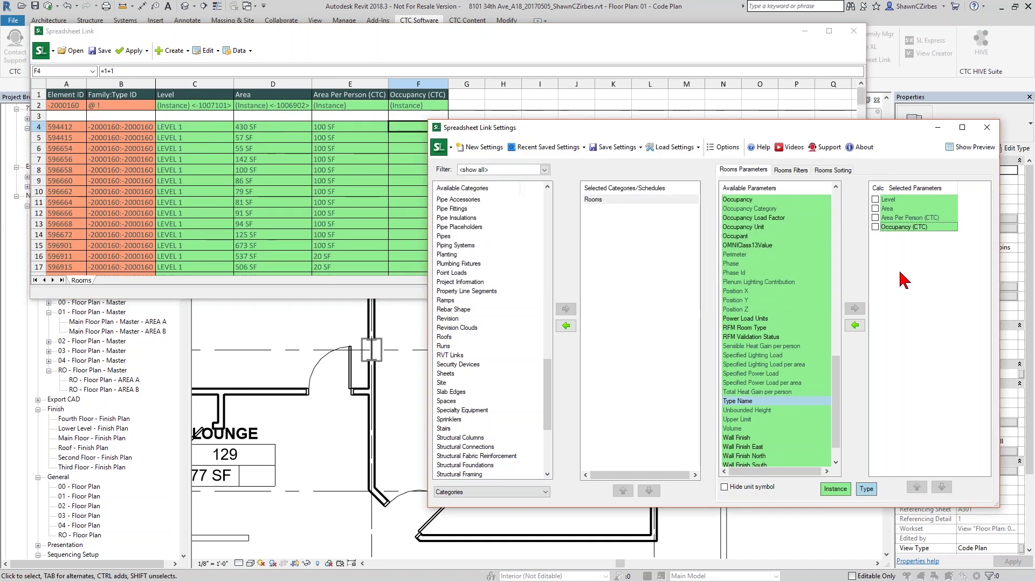
{"action": "left_click", "coordinate": [875, 227]}
{"action": "left_click", "coordinate": [583, 37]}
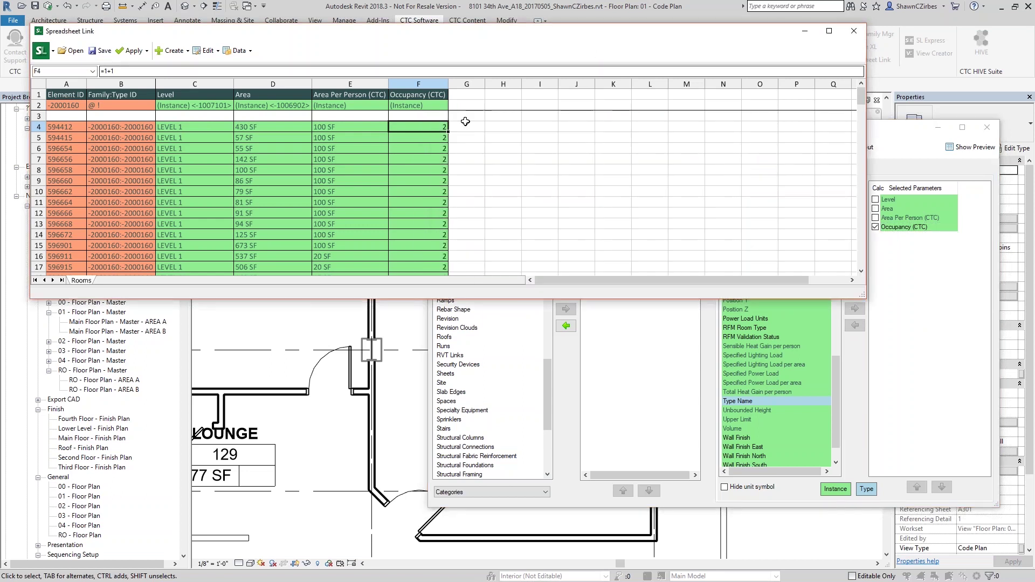
{"action": "scroll", "coordinate": [430, 220], "scroll_direction": "down", "scroll_amount": 4}
{"action": "scroll", "coordinate": [429, 221], "scroll_direction": "down", "scroll_amount": 20}
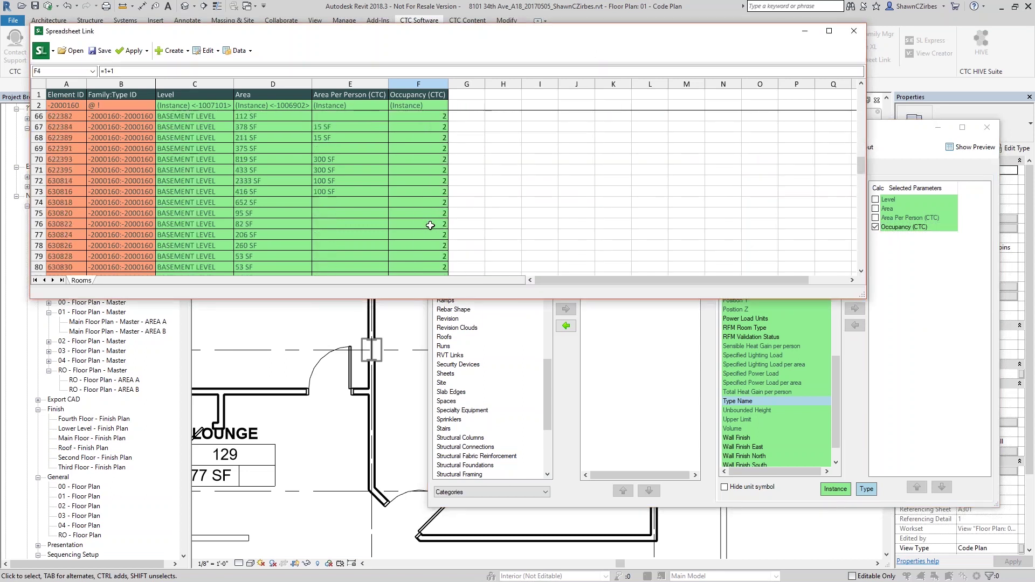
{"action": "scroll", "coordinate": [430, 225], "scroll_direction": "down", "scroll_amount": 5}
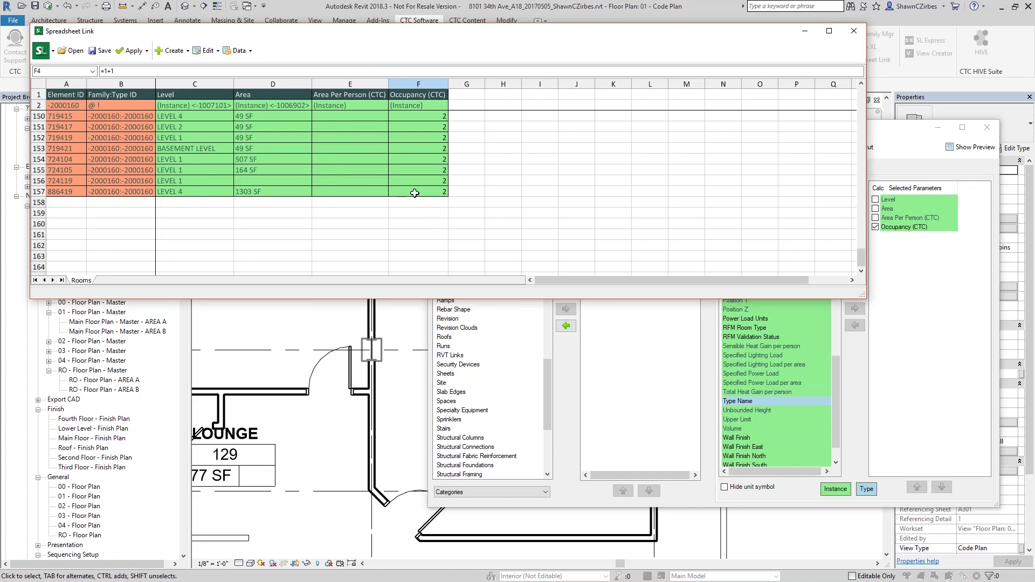
{"action": "scroll", "coordinate": [431, 183], "scroll_direction": "up", "scroll_amount": 20}
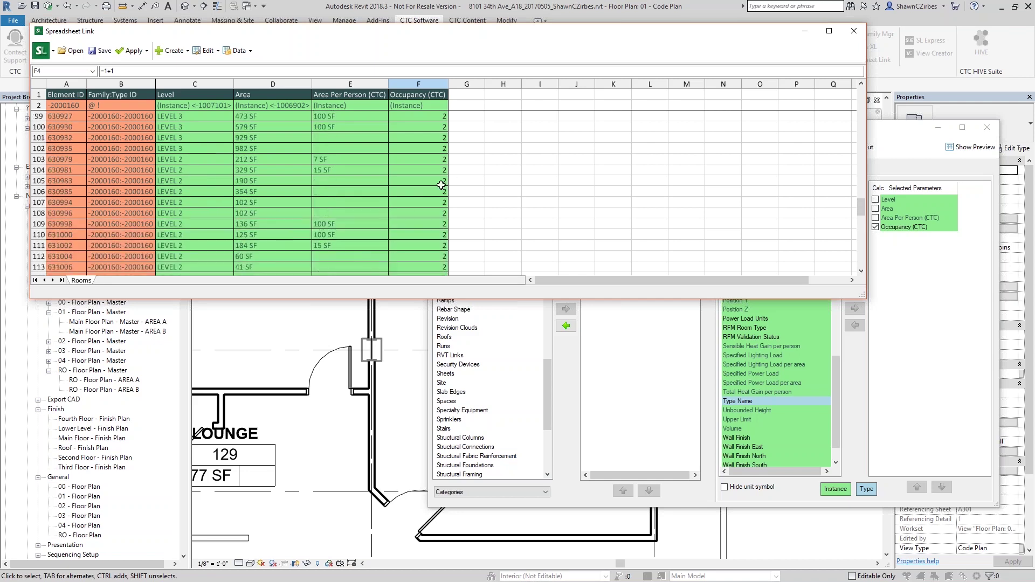
{"action": "scroll", "coordinate": [424, 157], "scroll_direction": "up", "scroll_amount": 7}
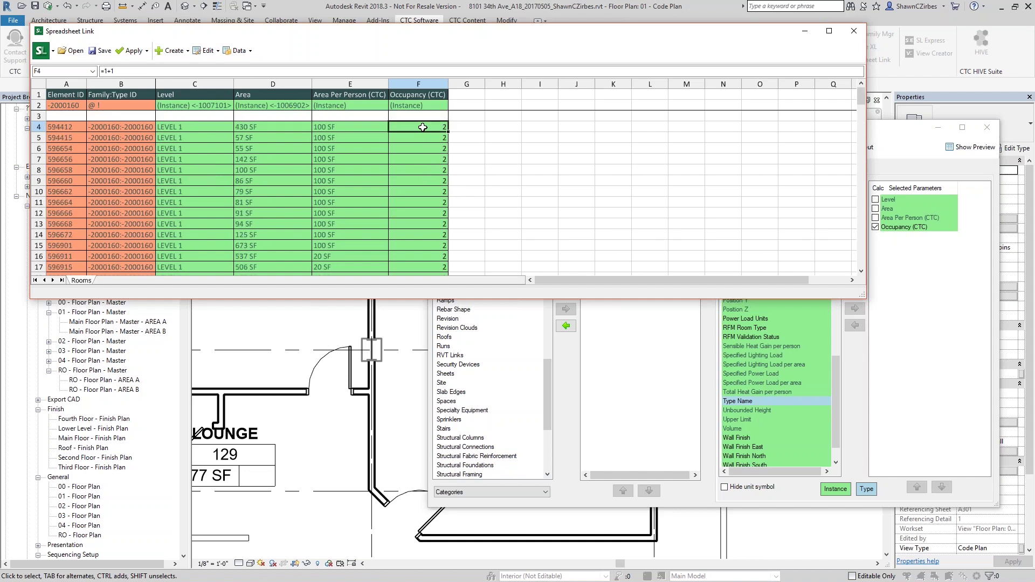
Step: Try replacing the trial formula in Occupancy (CTC) cell F4 with =D4/E4, dividing Area by Area Per Person (CTC)
{"action": "left_click_drag", "start_coordinate": [113, 71], "coordinate": [105, 71]}
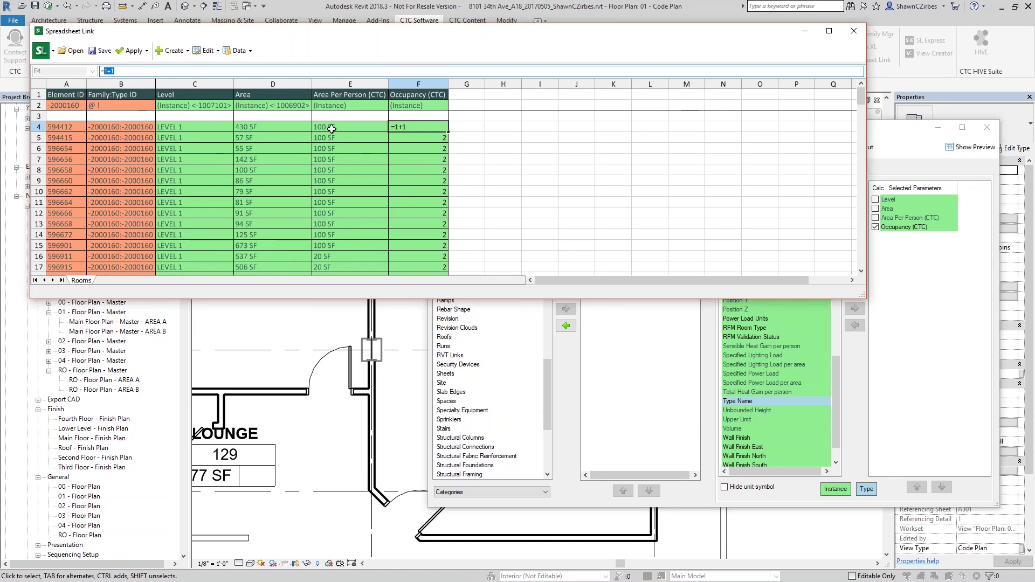
{"action": "left_click", "coordinate": [273, 127]}
{"action": "type", "text": "/"}
{"action": "left_click", "coordinate": [340, 128]}
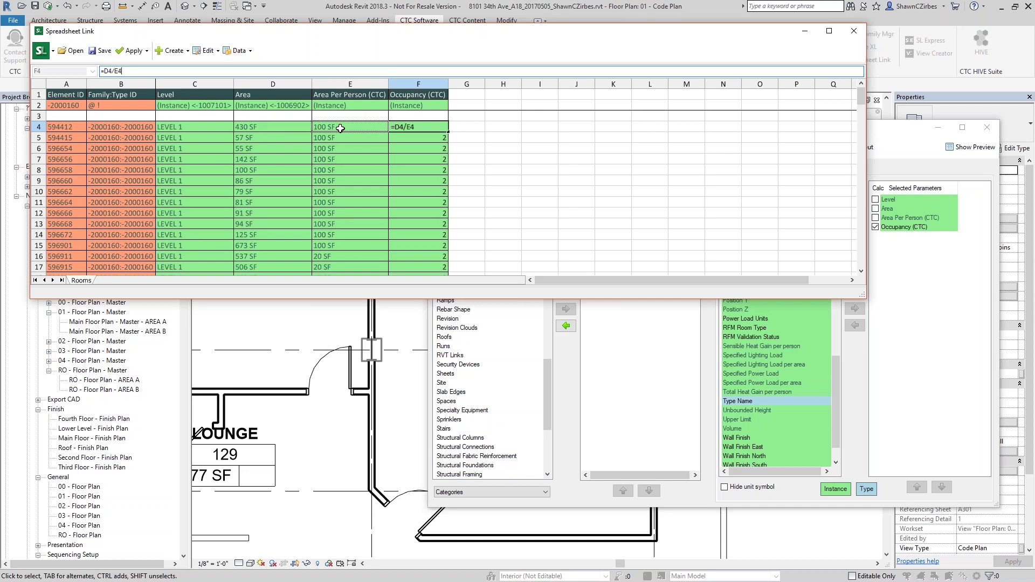
{"action": "key", "text": "Return"}
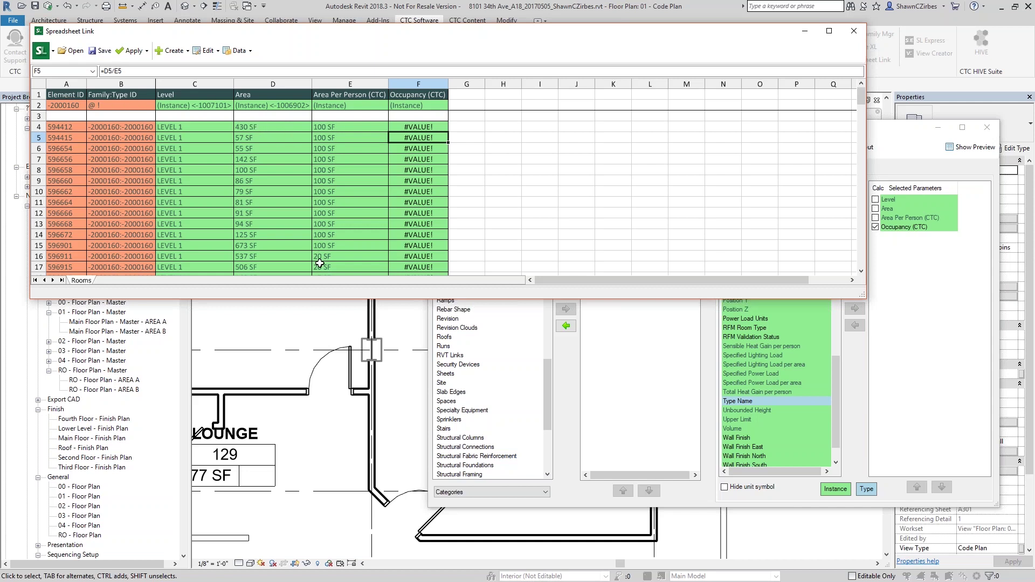
Step: Hide the unit symbol for the Rooms parameters and accept rebuilding the Rooms spreadsheet
{"action": "left_click", "coordinate": [723, 488]}
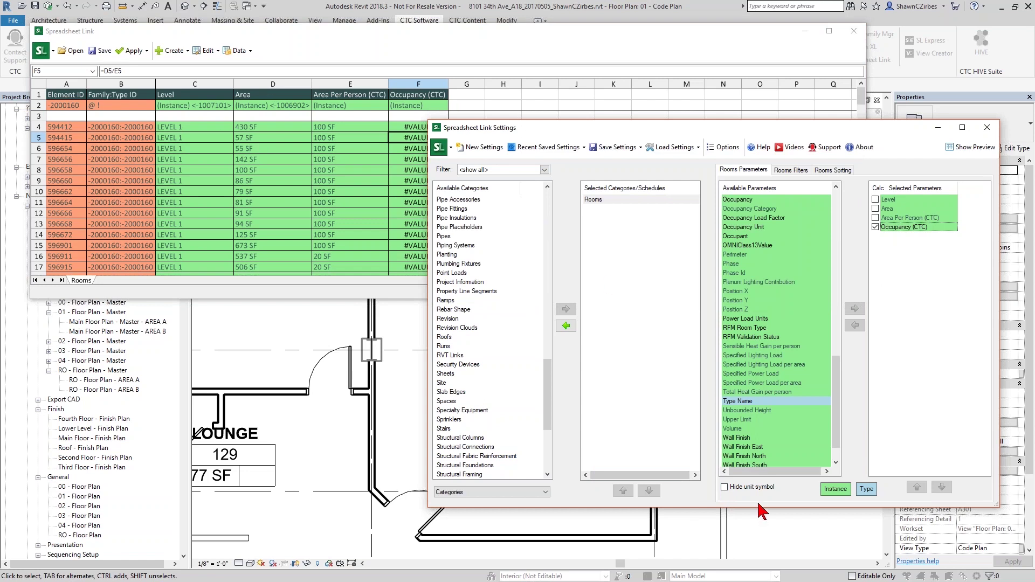
{"action": "left_click", "coordinate": [725, 486]}
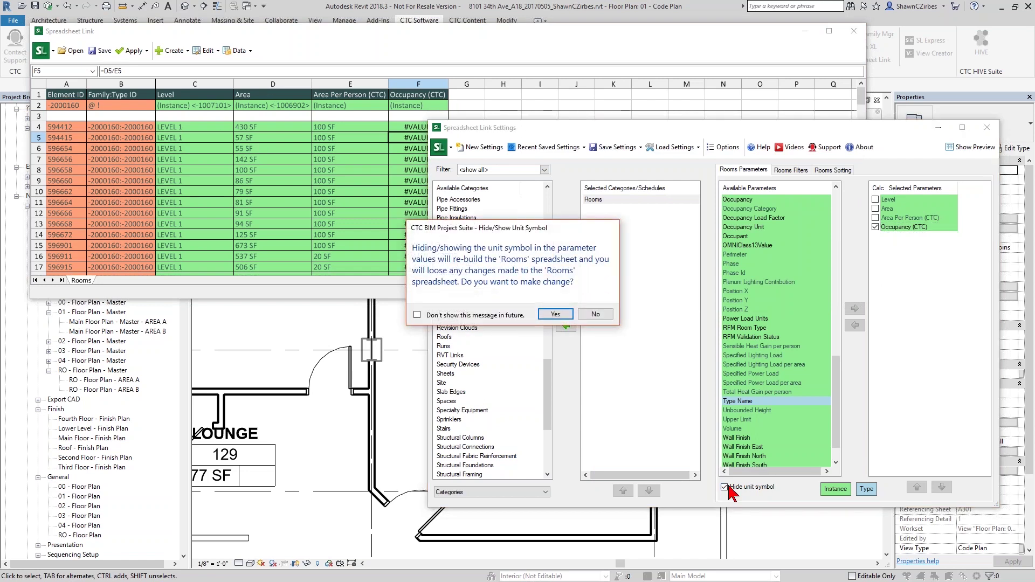
{"action": "left_click", "coordinate": [553, 316]}
Step: Examine the Area and Area Per Person (CTC) values in the first rooms and the unit notation in their row 2 headers
{"action": "left_click", "coordinate": [301, 128]}
{"action": "left_click", "coordinate": [308, 138]}
{"action": "left_click", "coordinate": [317, 148]}
{"action": "left_click", "coordinate": [319, 158]}
{"action": "left_click", "coordinate": [376, 161]}
{"action": "left_click", "coordinate": [374, 146]}
{"action": "left_click", "coordinate": [375, 138]}
{"action": "left_click", "coordinate": [374, 128]}
{"action": "left_click", "coordinate": [285, 105]}
{"action": "left_click", "coordinate": [367, 106]}
{"action": "left_click", "coordinate": [286, 106]}
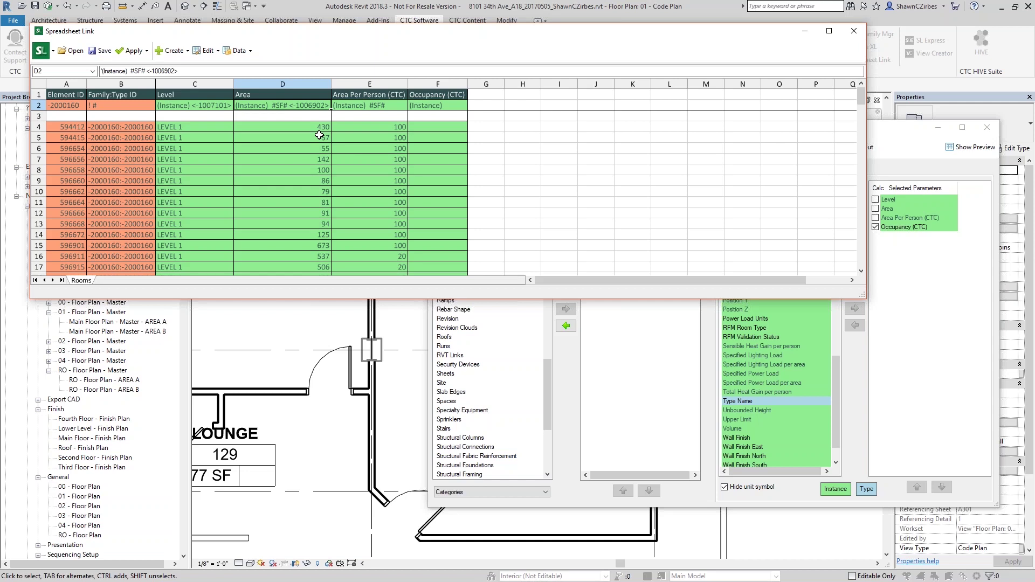
Step: Enter the formula =D4/E4 in Occupancy (CTC) cell F4 to divide Area by Area Per Person (CTC)
{"action": "left_click", "coordinate": [420, 127]}
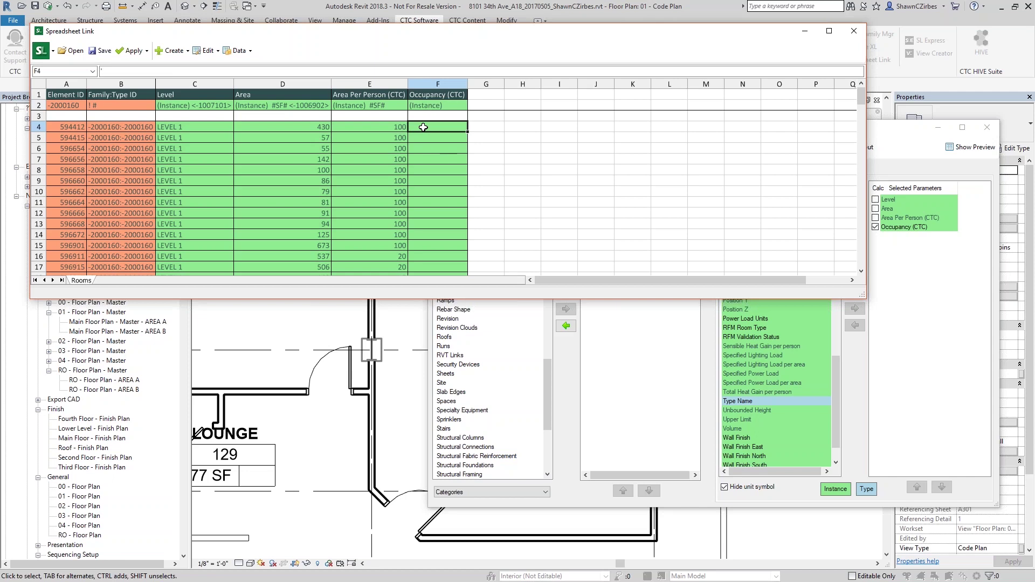
{"action": "type", "text": "="}
{"action": "left_click", "coordinate": [351, 131]}
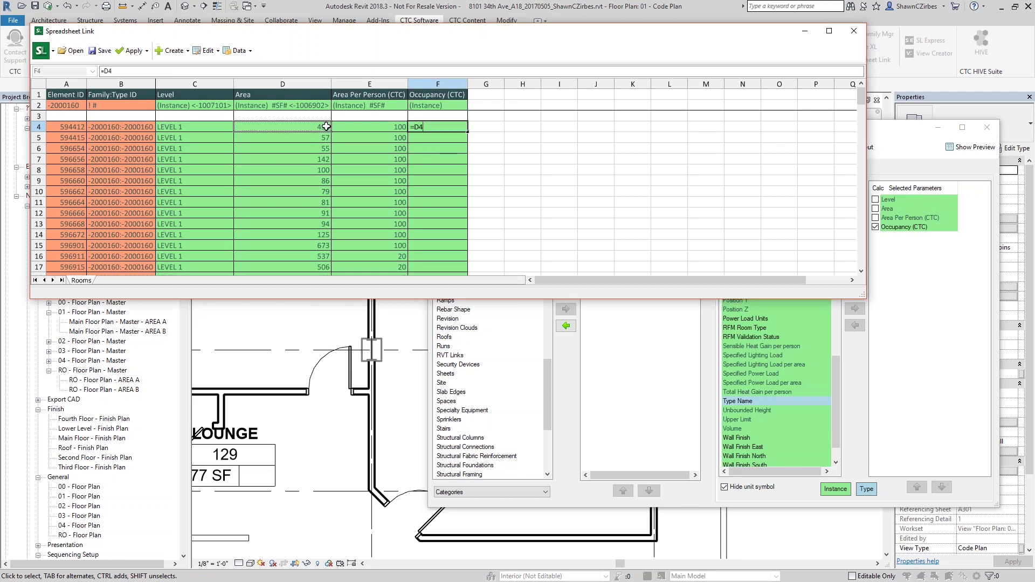
{"action": "type", "text": "/"}
{"action": "left_click", "coordinate": [350, 131]}
{"action": "key", "text": "Return"}
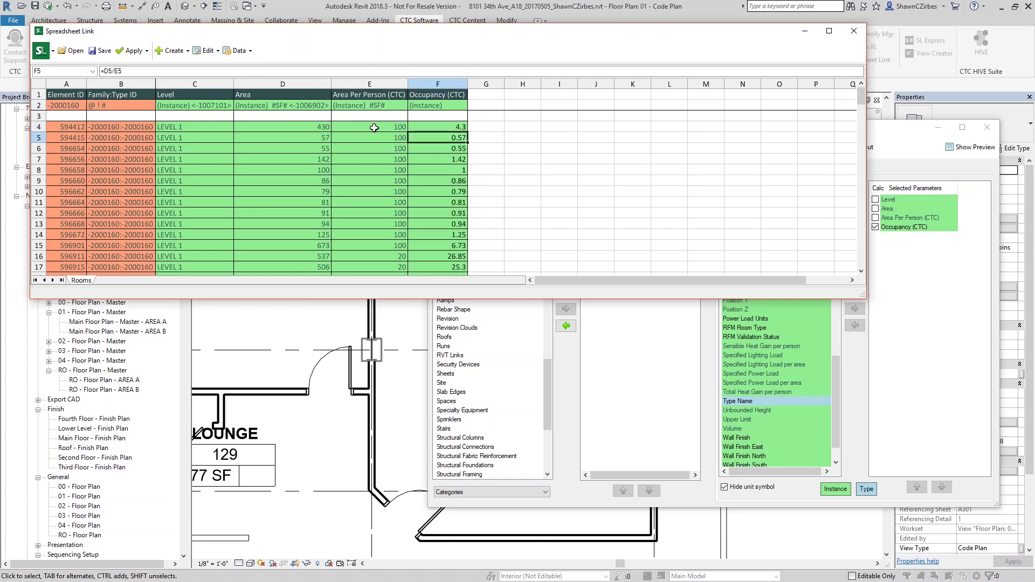
Step: Check the calculated Occupancy (CTC) values further down the sheet and inspect the formula in cell F109
{"action": "scroll", "coordinate": [459, 132], "scroll_direction": "down", "scroll_amount": 12}
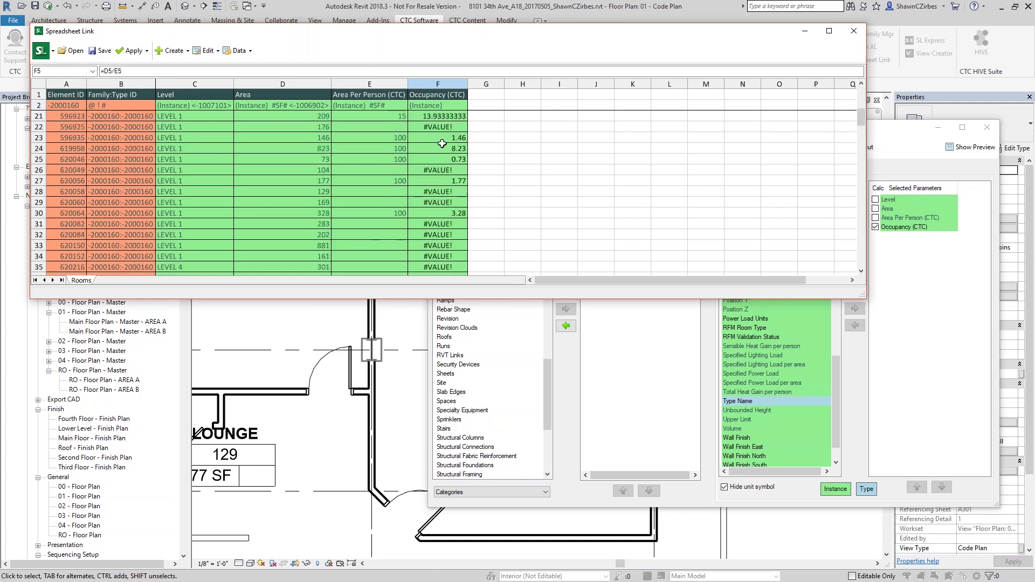
{"action": "scroll", "coordinate": [445, 179], "scroll_direction": "down", "scroll_amount": 20}
{"action": "left_click", "coordinate": [442, 225]}
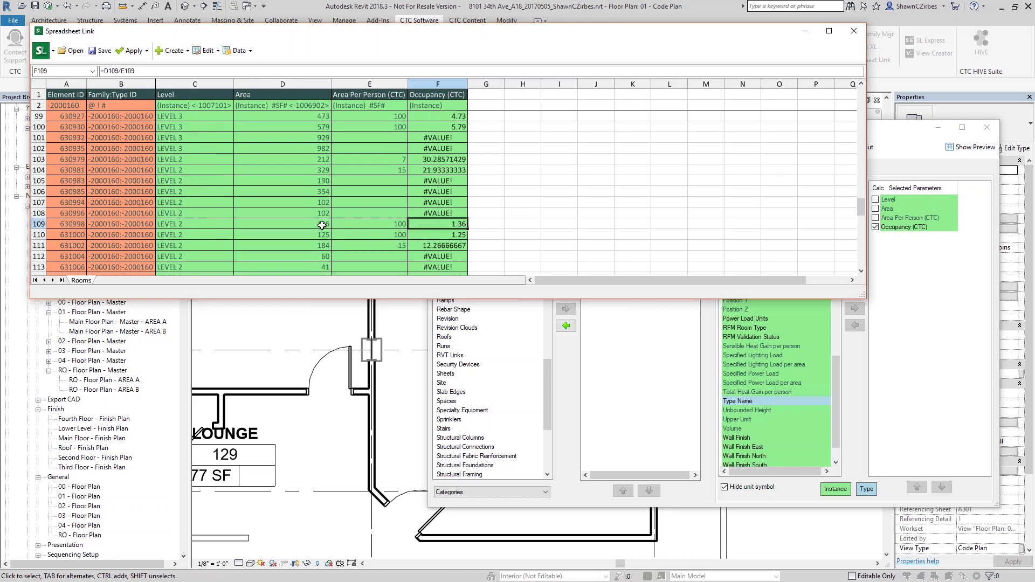
{"action": "left_click", "coordinate": [104, 71]}
{"action": "left_click_drag", "start_coordinate": [103, 72], "coordinate": [138, 72]}
{"action": "left_click", "coordinate": [139, 71]}
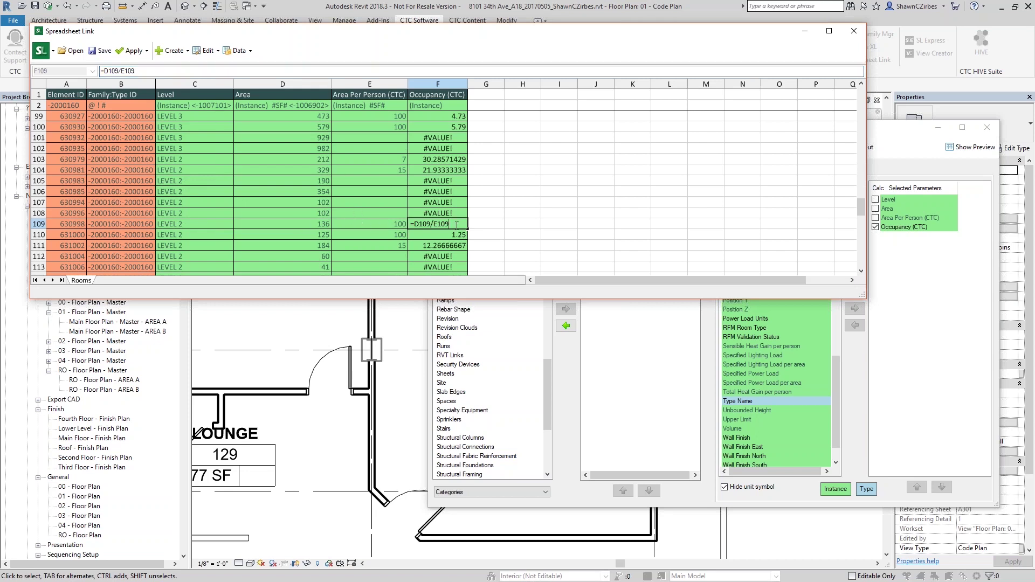
Step: Examine the rooms with #VALUE! in Occupancy (CTC), comparing cell F74 with its Area Per Person (CTC) cell E74
{"action": "scroll", "coordinate": [485, 240], "scroll_direction": "up", "scroll_amount": 20}
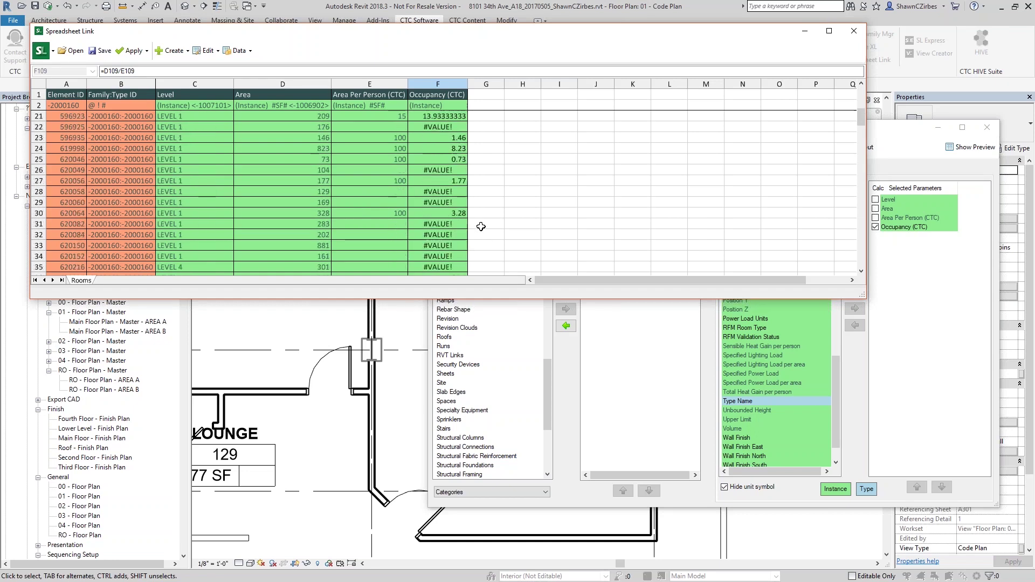
{"action": "scroll", "coordinate": [442, 178], "scroll_direction": "down", "scroll_amount": 20}
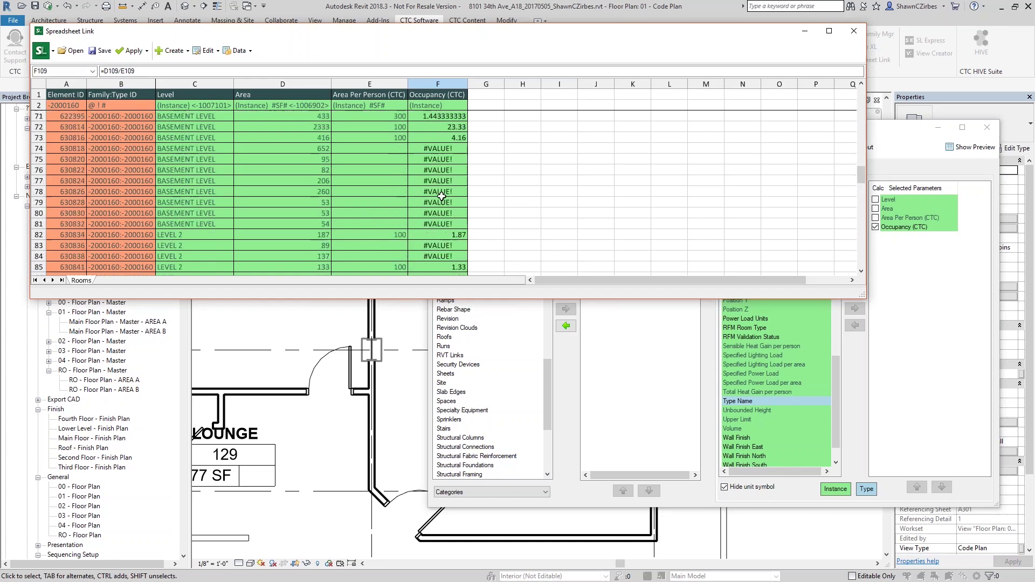
{"action": "left_click", "coordinate": [434, 159]}
{"action": "left_click", "coordinate": [429, 152]}
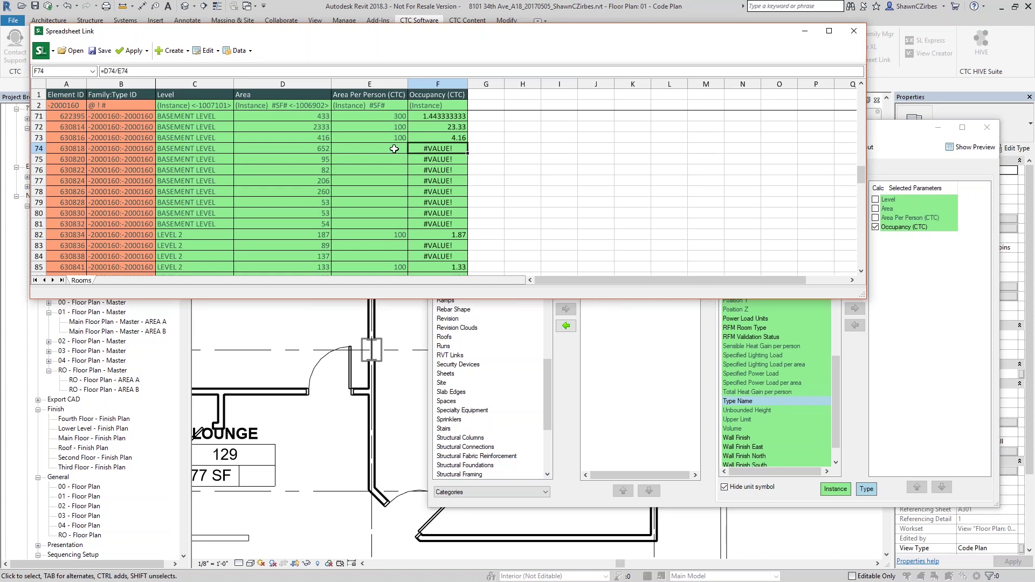
{"action": "left_click", "coordinate": [362, 150]}
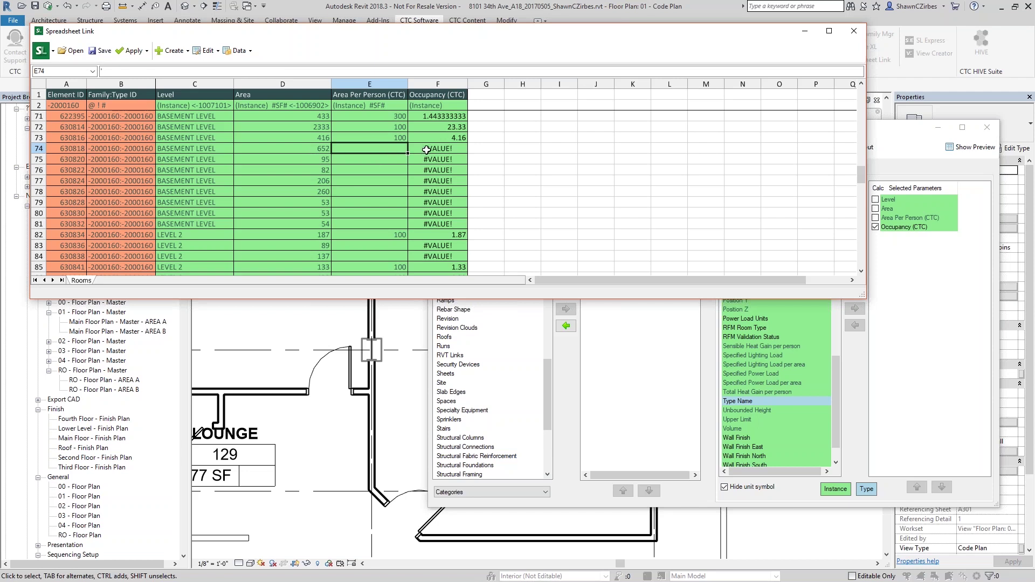
{"action": "scroll", "coordinate": [436, 218], "scroll_direction": "up", "scroll_amount": 1}
{"action": "scroll", "coordinate": [436, 217], "scroll_direction": "up", "scroll_amount": 18}
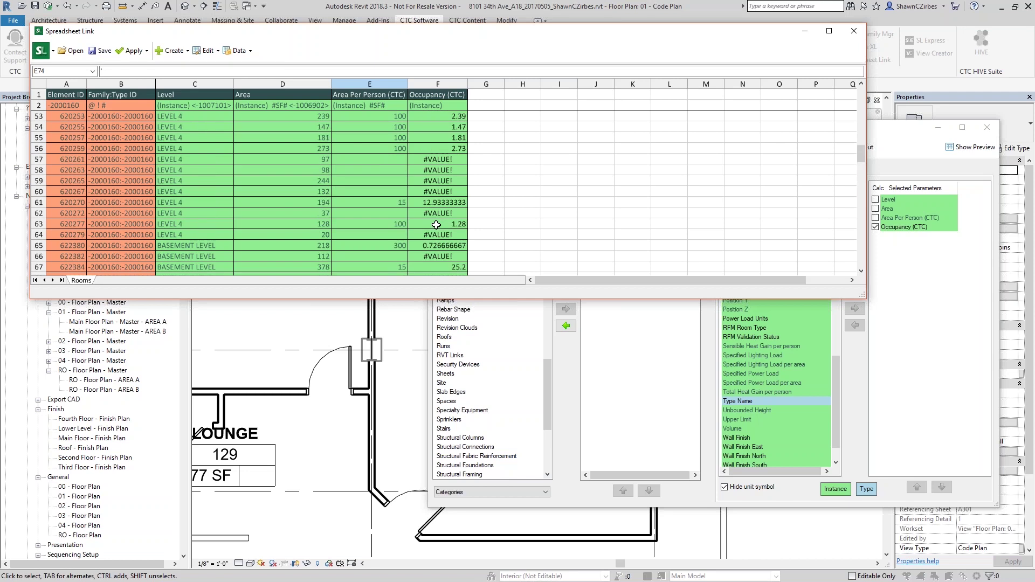
{"action": "scroll", "coordinate": [426, 199], "scroll_direction": "down", "scroll_amount": 3}
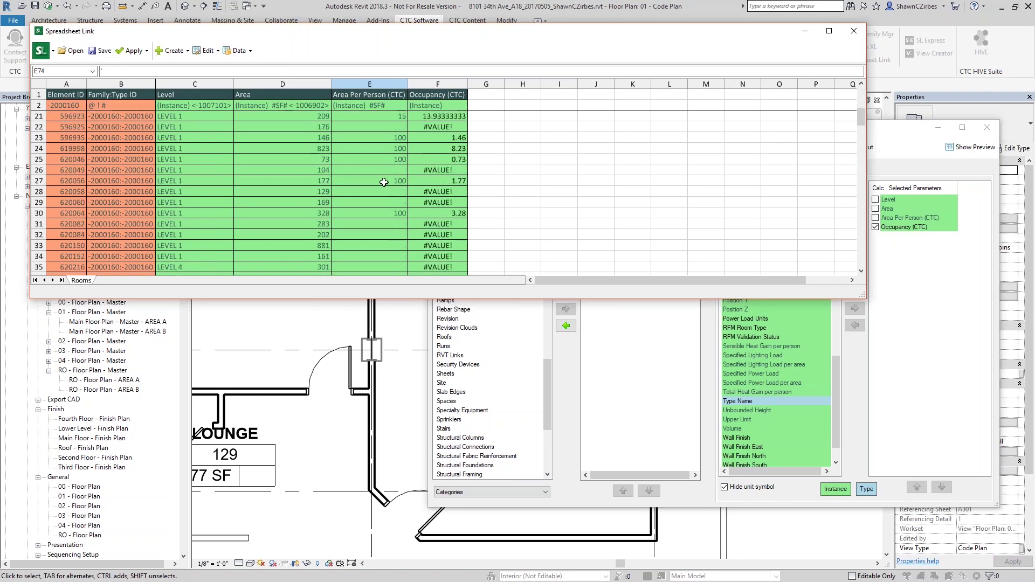
Step: Change the formula in Occupancy (CTC) cell F4 to =IFERROR(ROUNDUP(D4/E4,0),"")
{"action": "scroll", "coordinate": [439, 156], "scroll_direction": "up", "scroll_amount": 6}
{"action": "left_click", "coordinate": [435, 127]}
{"action": "left_click", "coordinate": [110, 72]}
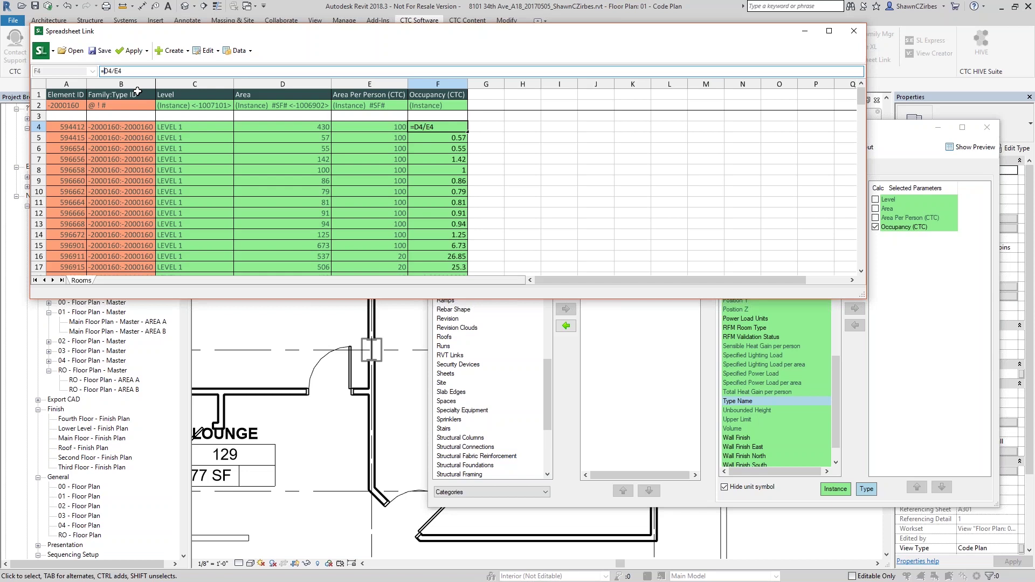
{"action": "type", "text": "iferror(roundup("}
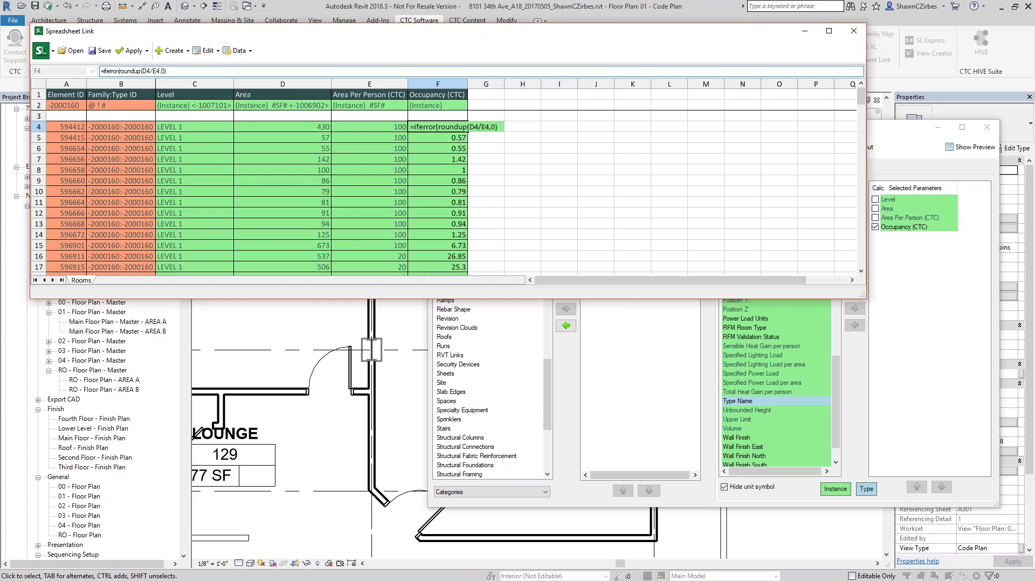
{"action": "type", "text": ",0),\"\")"}
{"action": "key", "text": "Return"}
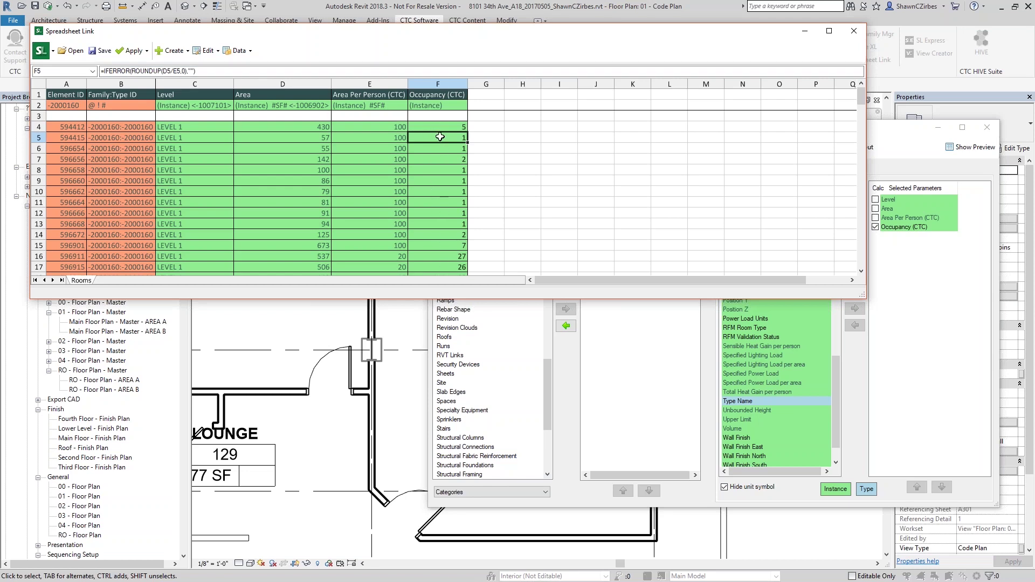
Step: Check the recalculated Occupancy (CTC) column, including row 22, where Area Per Person (CTC) is empty
{"action": "scroll", "coordinate": [438, 252], "scroll_direction": "down", "scroll_amount": 3}
{"action": "left_click", "coordinate": [389, 223]}
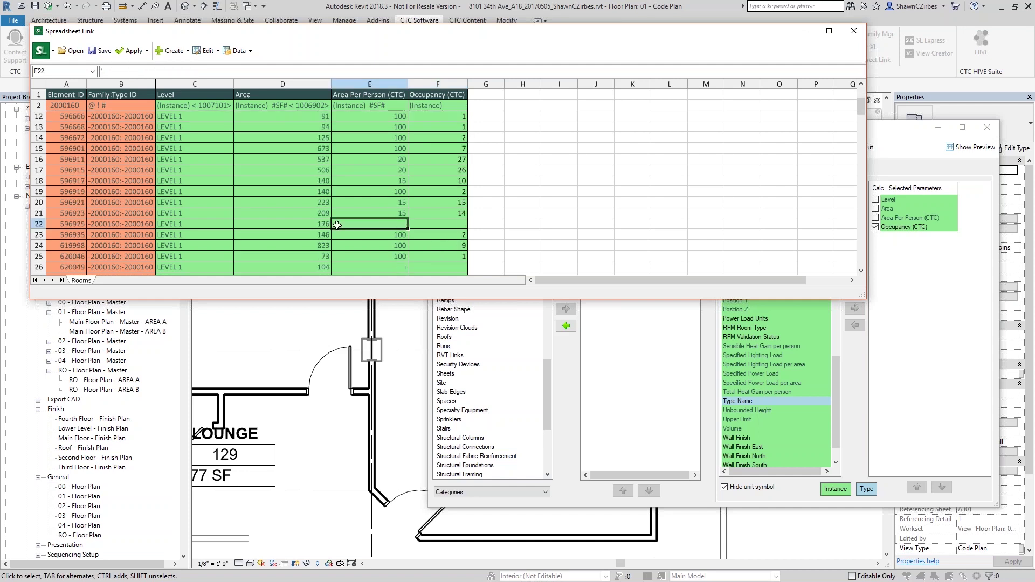
{"action": "left_click", "coordinate": [437, 227]}
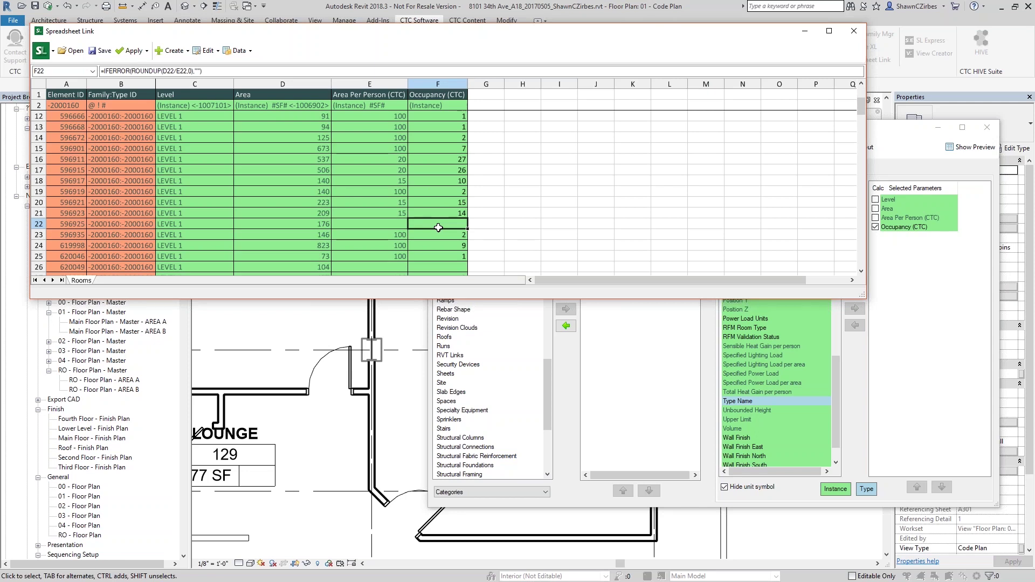
{"action": "scroll", "coordinate": [444, 224], "scroll_direction": "down", "scroll_amount": 16}
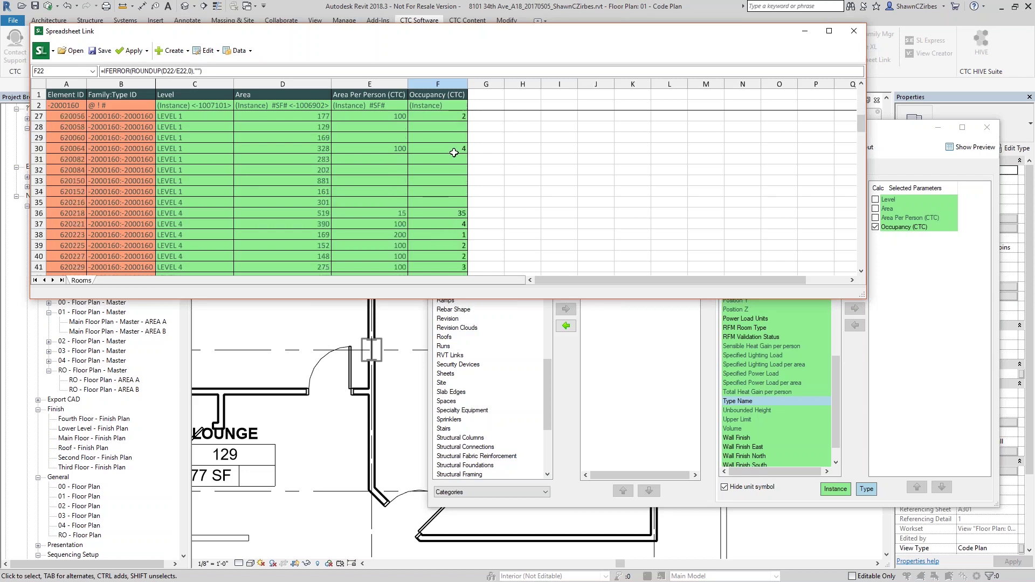
{"action": "scroll", "coordinate": [449, 227], "scroll_direction": "up", "scroll_amount": 12}
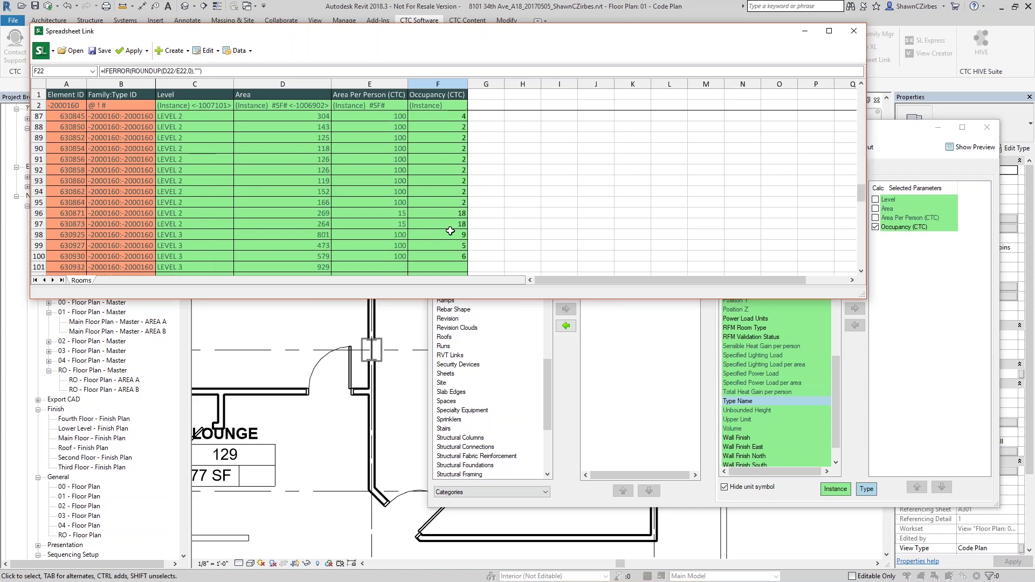
Step: Review the worksheet apply options without applying, move the settings window aside, and inspect the formula in cell F24
{"action": "left_click", "coordinate": [138, 55]}
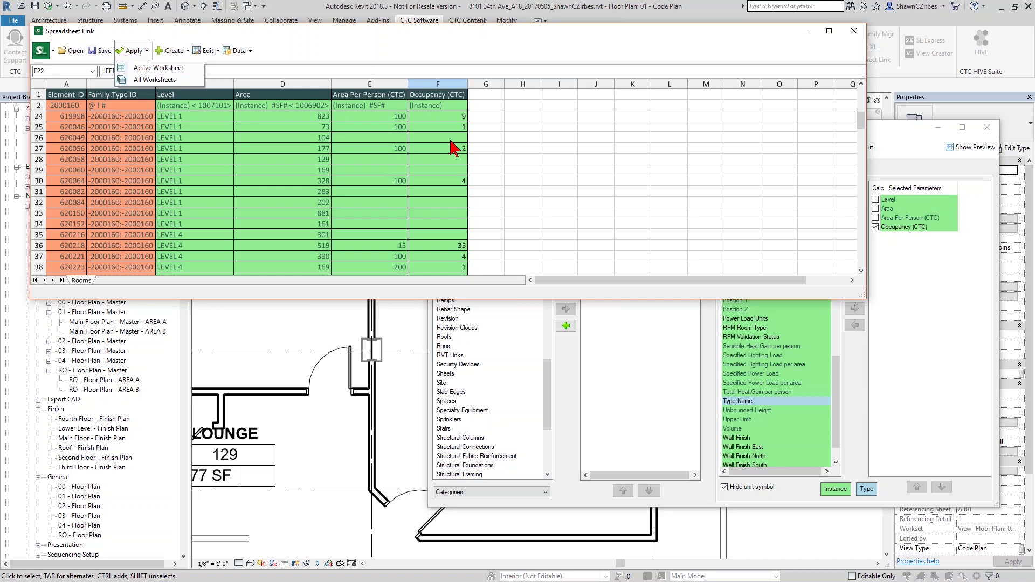
{"action": "left_click", "coordinate": [526, 345]}
{"action": "left_click_drag", "start_coordinate": [506, 132], "coordinate": [526, 171]}
{"action": "left_click", "coordinate": [434, 117]}
{"action": "scroll", "coordinate": [434, 121], "scroll_direction": "up", "scroll_amount": 7}
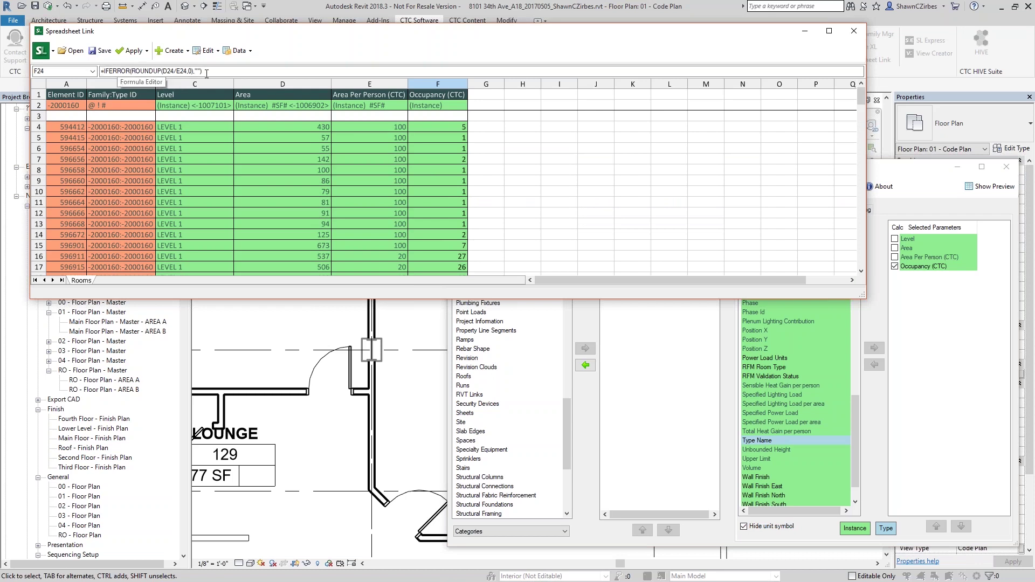
Step: Examine the options for saving the Spreadsheet Link settings, look at the save-to-file dialog, and cancel it
{"action": "left_click", "coordinate": [737, 438]}
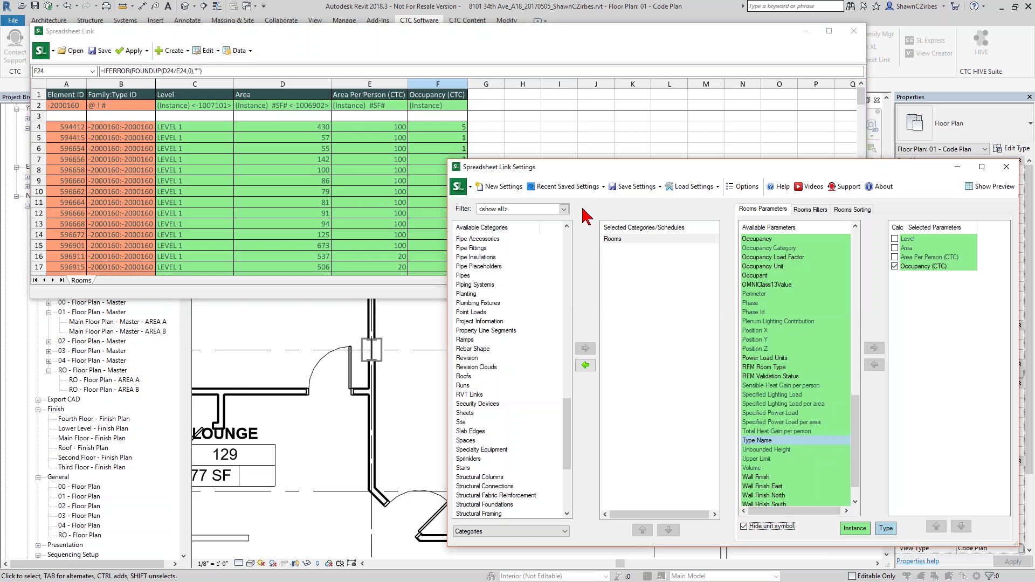
{"action": "left_click", "coordinate": [646, 189]}
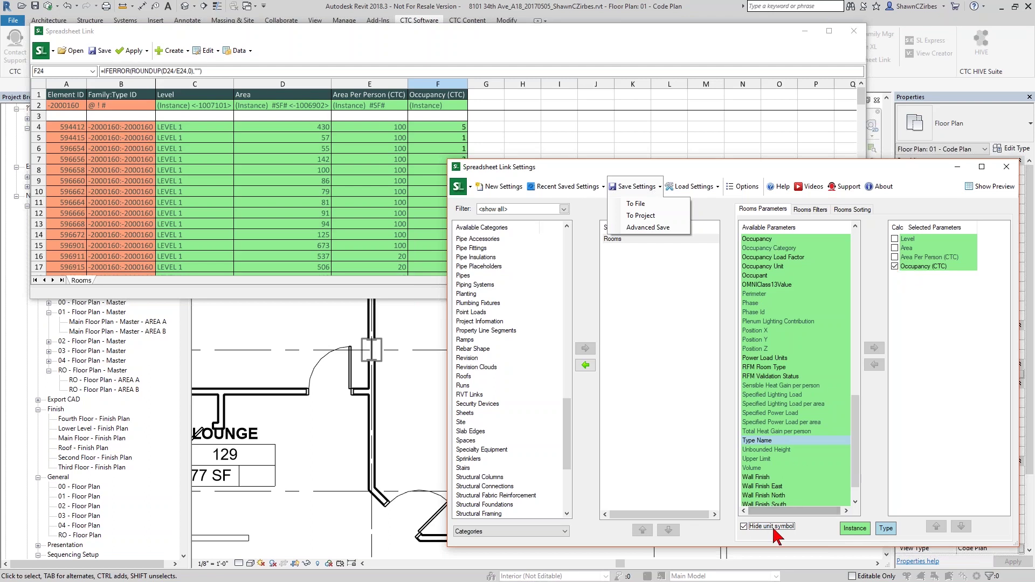
{"action": "left_click", "coordinate": [636, 186]}
{"action": "left_click", "coordinate": [636, 186]}
{"action": "left_click", "coordinate": [641, 205]}
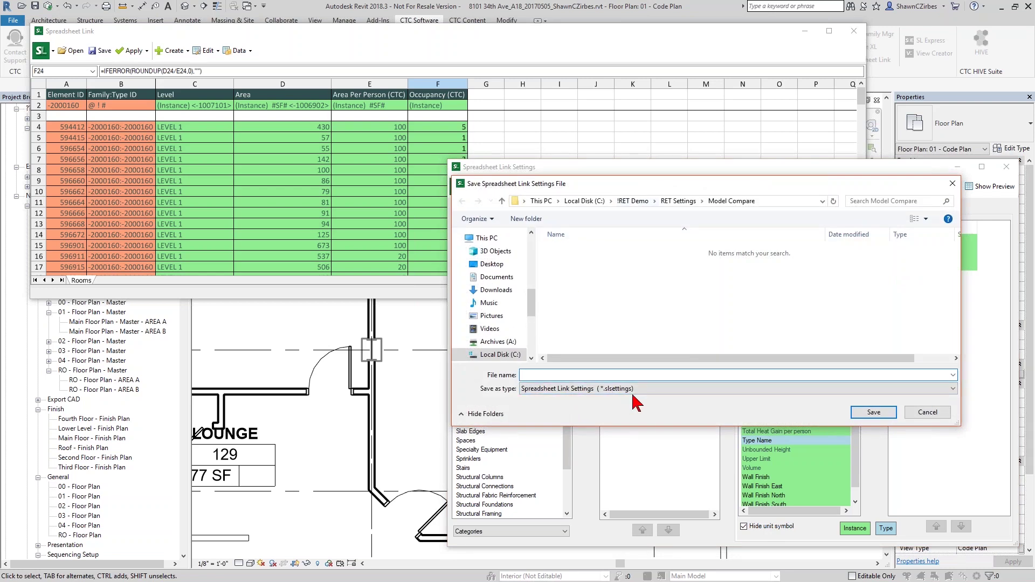
{"action": "left_click", "coordinate": [915, 414]}
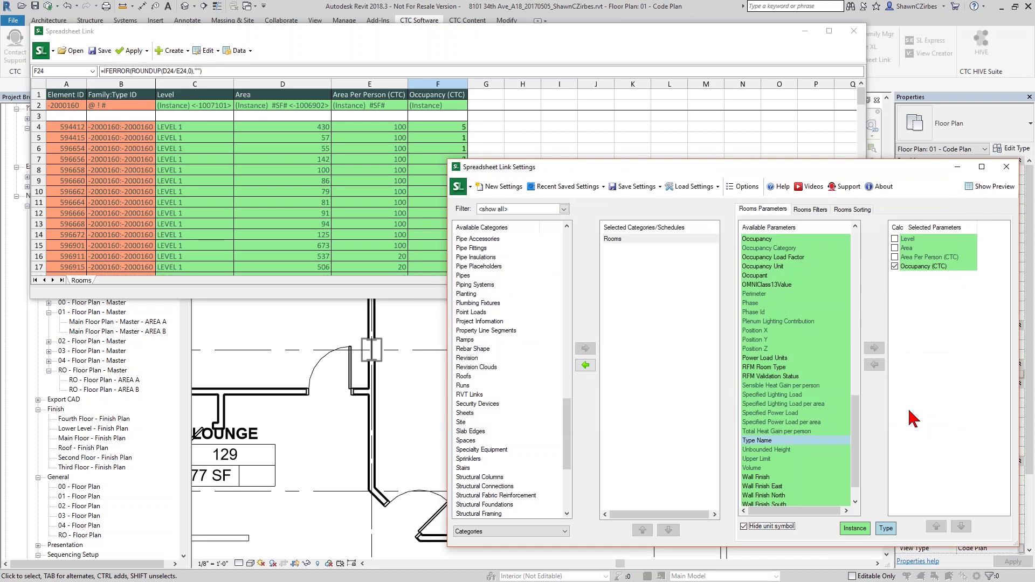
Step: Examine the Advanced Save settings with a template worksheet enabled, and cancel without saving
{"action": "left_click", "coordinate": [638, 186]}
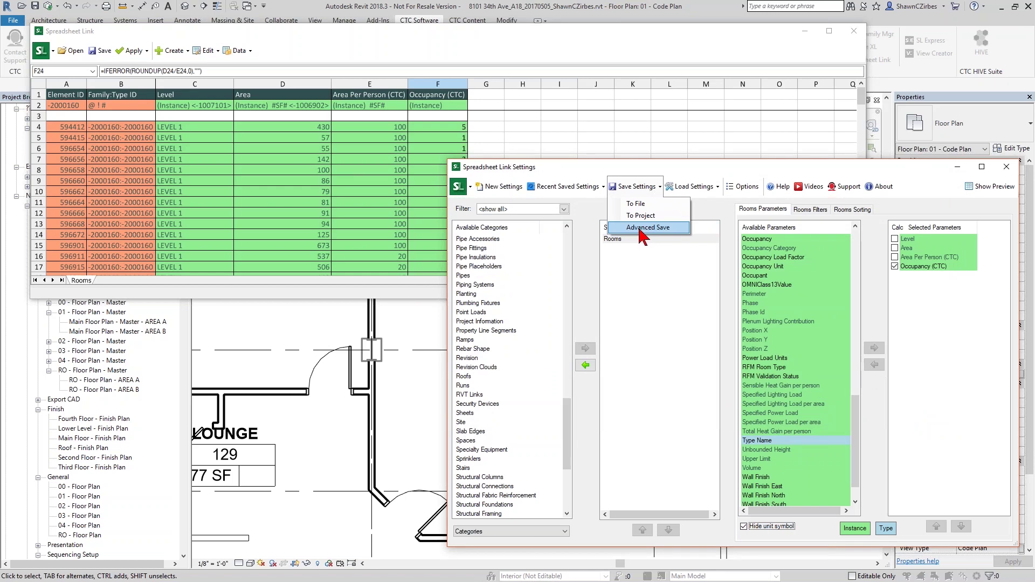
{"action": "left_click", "coordinate": [639, 228]}
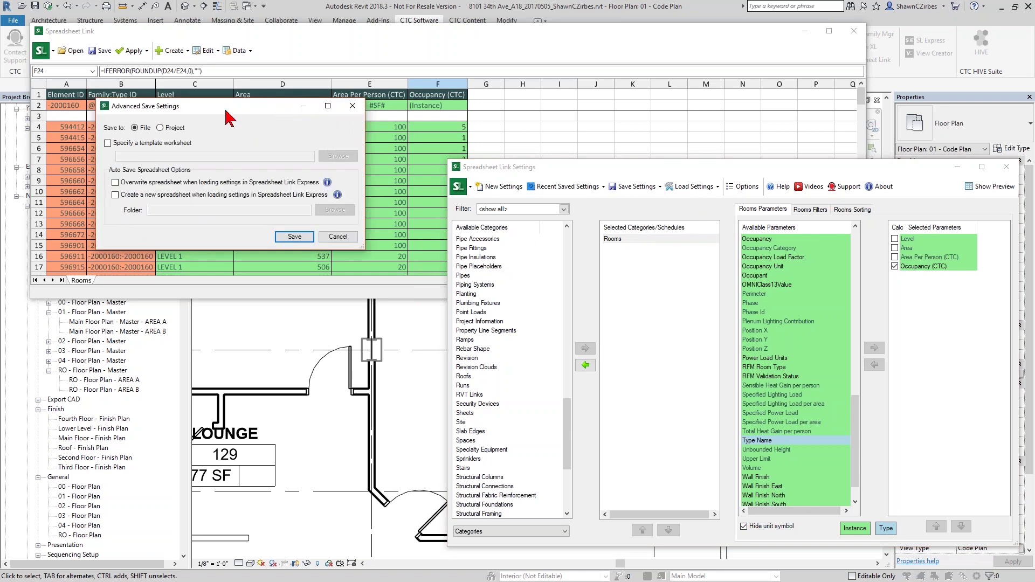
{"action": "left_click_drag", "start_coordinate": [215, 107], "coordinate": [485, 129]}
{"action": "left_click", "coordinate": [441, 166]}
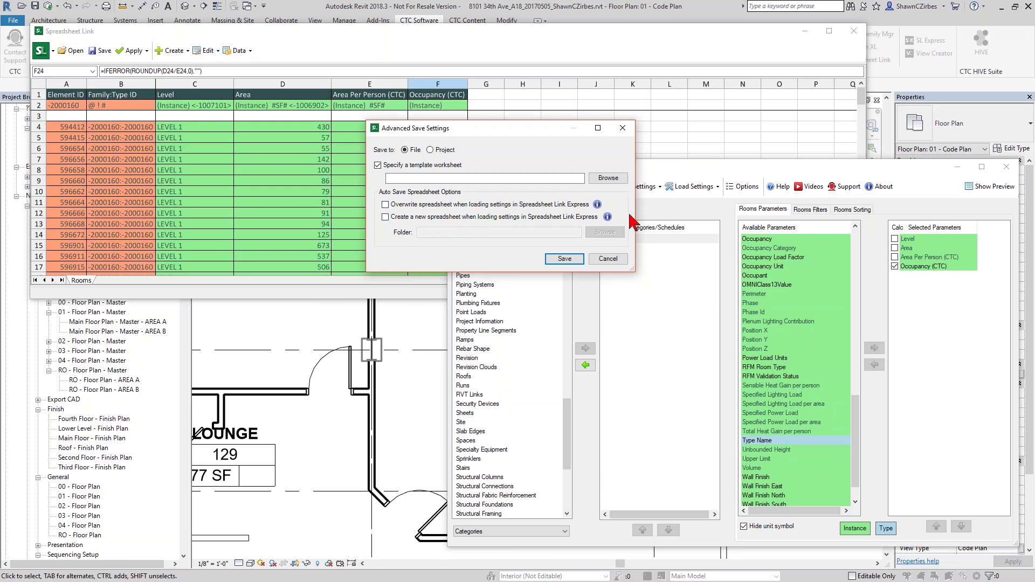
{"action": "left_click", "coordinate": [608, 259]}
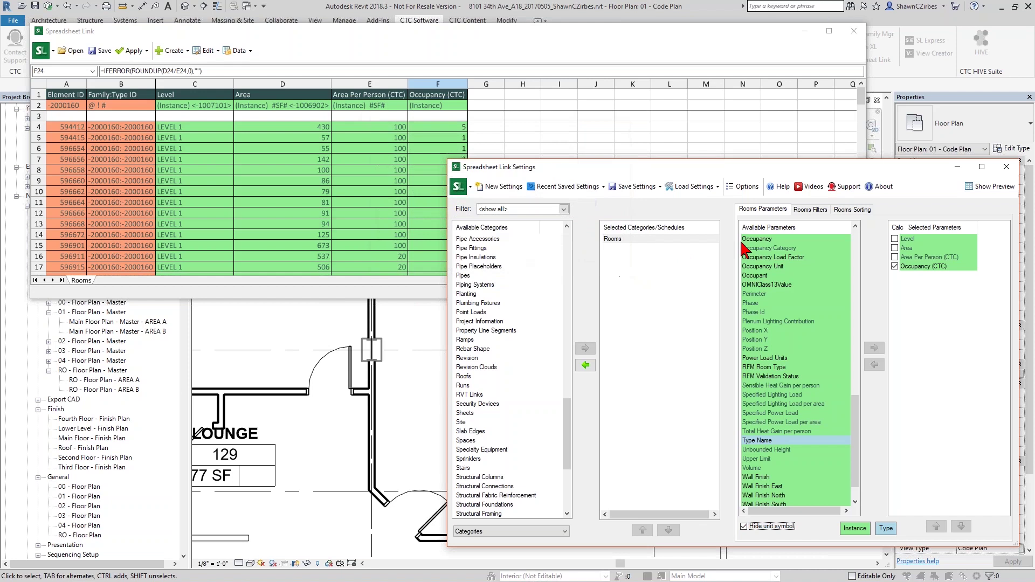
Step: Close the current Spreadsheet Link session and start a new, empty one
{"action": "left_click", "coordinate": [1006, 167]}
{"action": "left_click", "coordinate": [541, 314]}
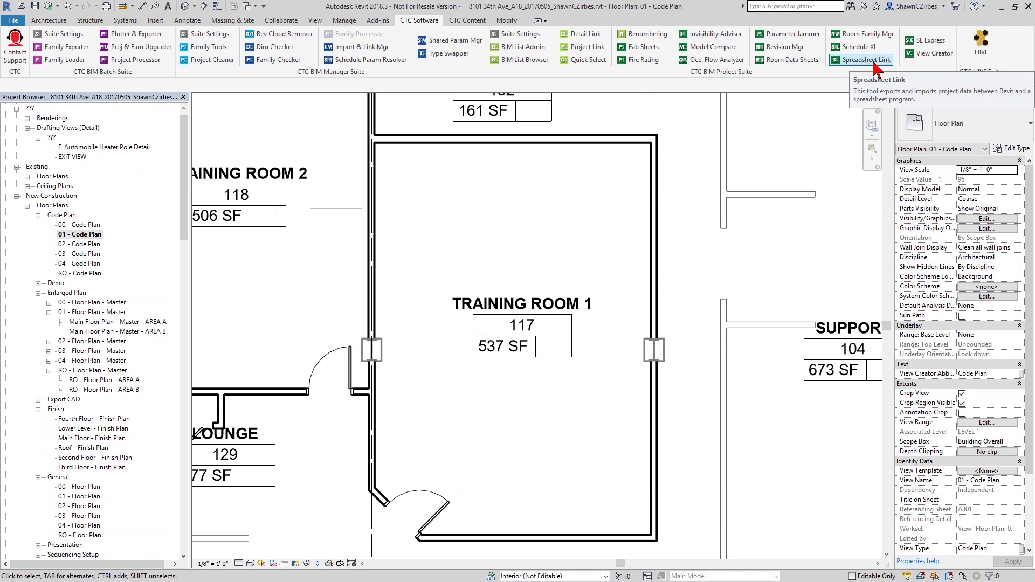
{"action": "left_click", "coordinate": [875, 62]}
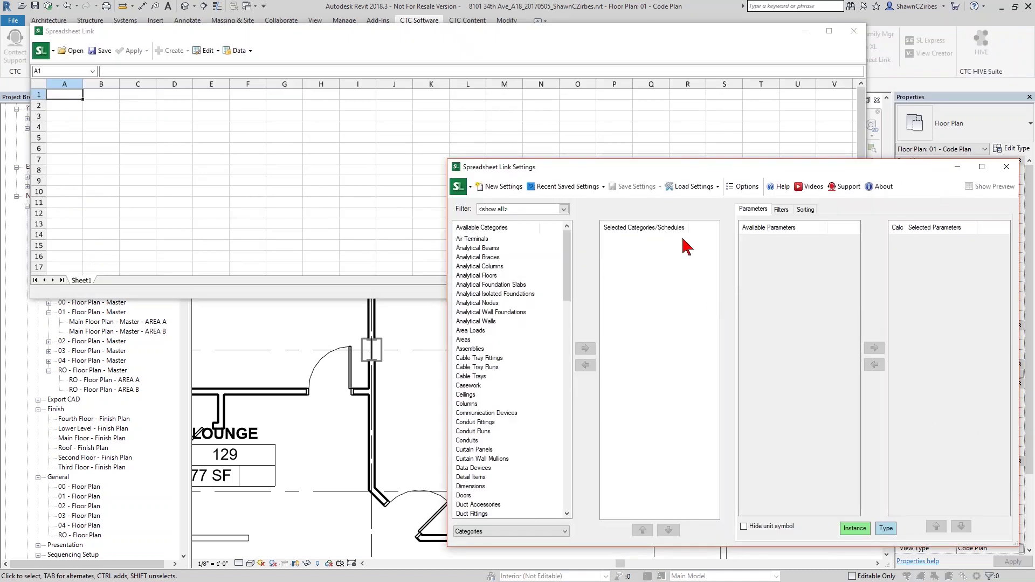
Step: Load the saved settings file "Room Cals - 20190124.slsettings" from the Room Calculations folder
{"action": "left_click", "coordinate": [693, 189]}
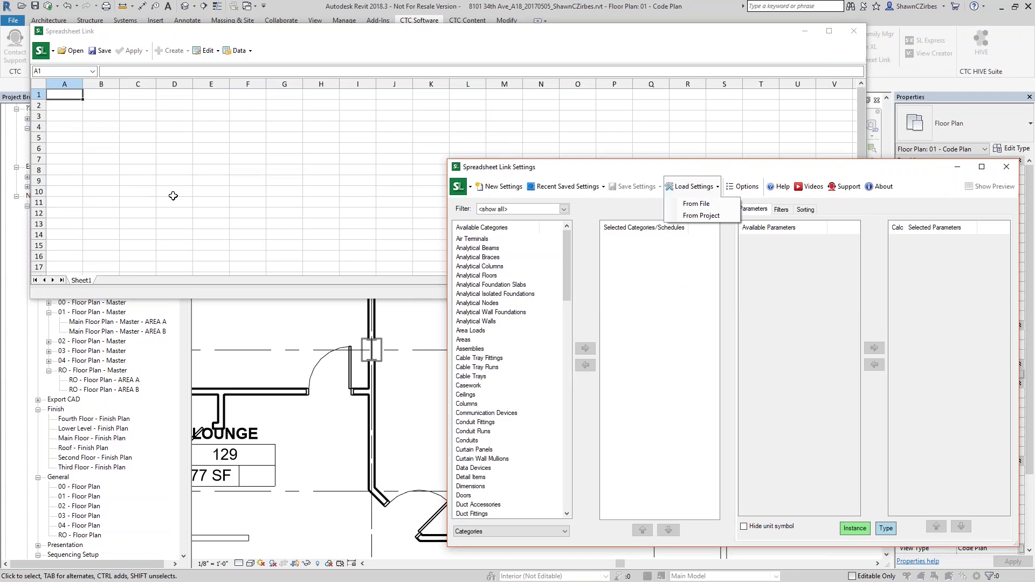
{"action": "left_click", "coordinate": [703, 215]}
{"action": "left_click", "coordinate": [675, 202]}
{"action": "scroll", "coordinate": [596, 370], "scroll_direction": "down", "scroll_amount": 2}
{"action": "double_click", "coordinate": [596, 366]}
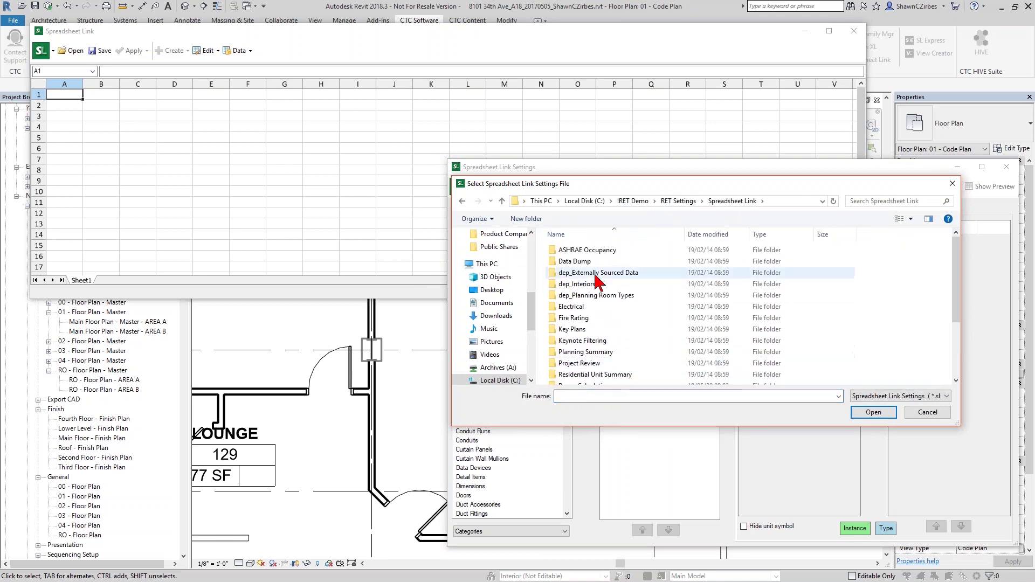
{"action": "scroll", "coordinate": [588, 360], "scroll_direction": "down", "scroll_amount": 3}
{"action": "scroll", "coordinate": [582, 313], "scroll_direction": "up", "scroll_amount": 2}
{"action": "scroll", "coordinate": [573, 293], "scroll_direction": "down", "scroll_amount": 2}
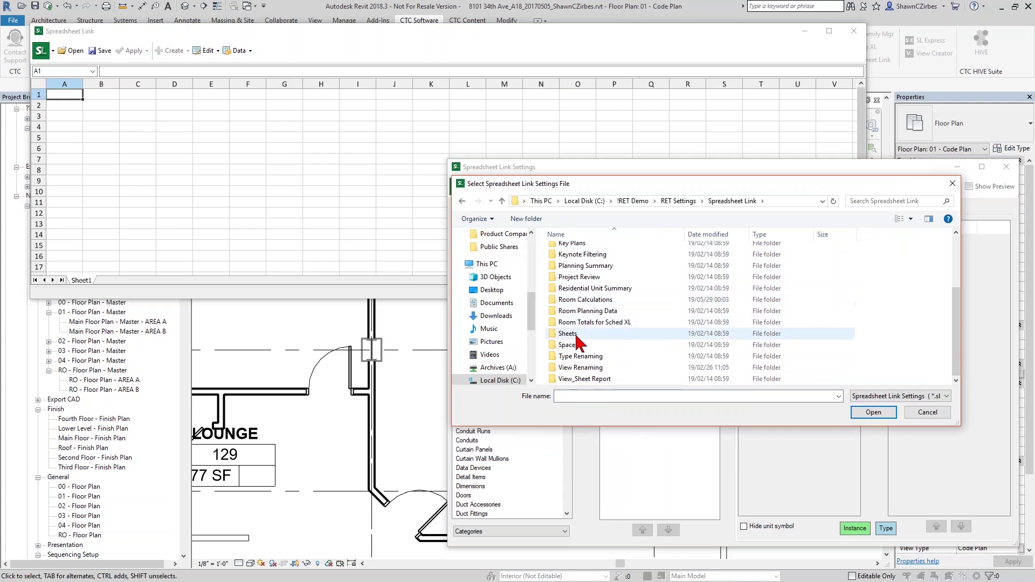
{"action": "double_click", "coordinate": [585, 300]}
{"action": "left_click", "coordinate": [576, 262]}
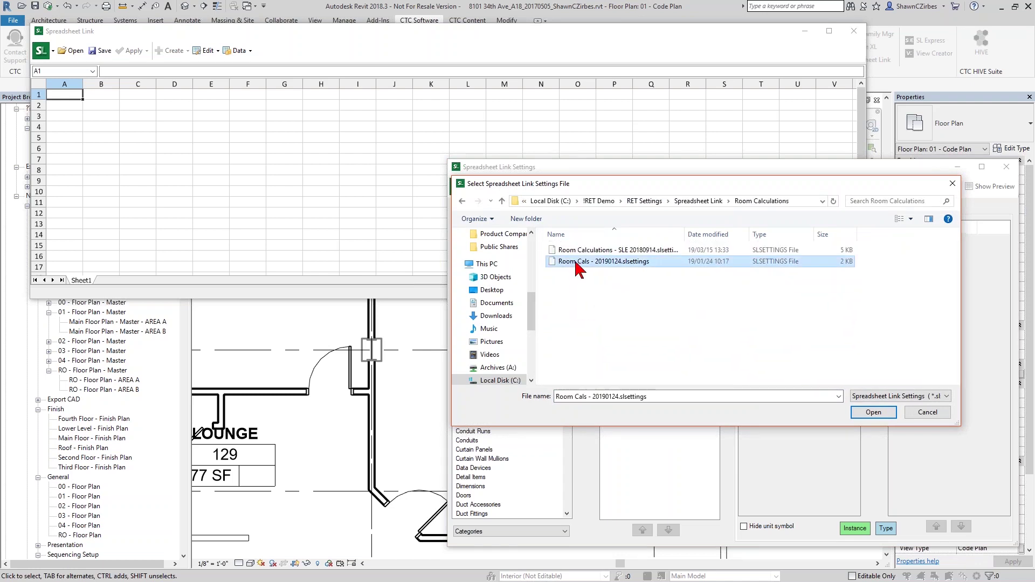
{"action": "double_click", "coordinate": [576, 263]}
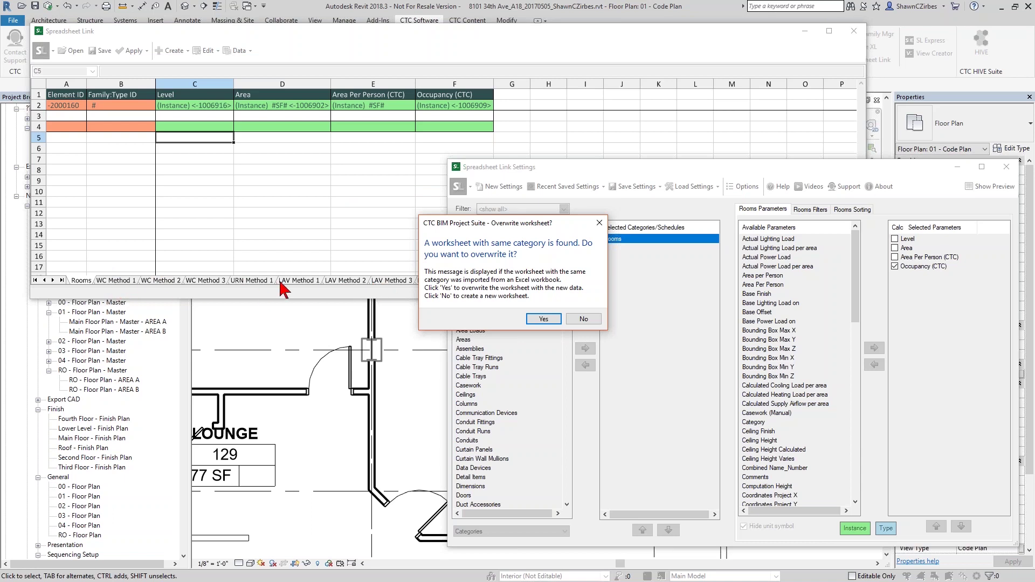
Step: Move the overwrite prompt aside and agree to overwrite both matching category worksheets with the new data
{"action": "left_click_drag", "start_coordinate": [472, 224], "coordinate": [455, 186]}
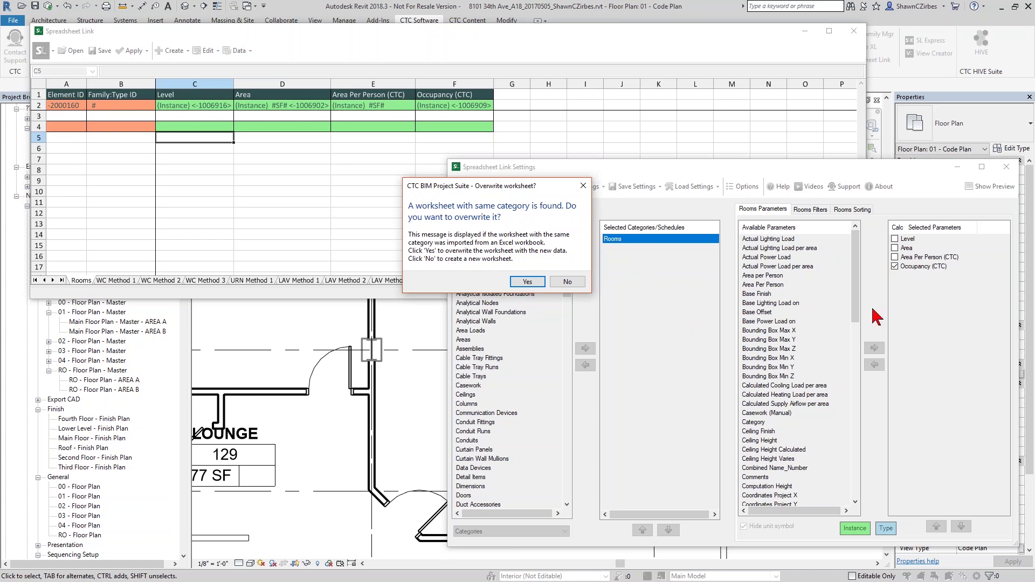
{"action": "left_click", "coordinate": [528, 282]}
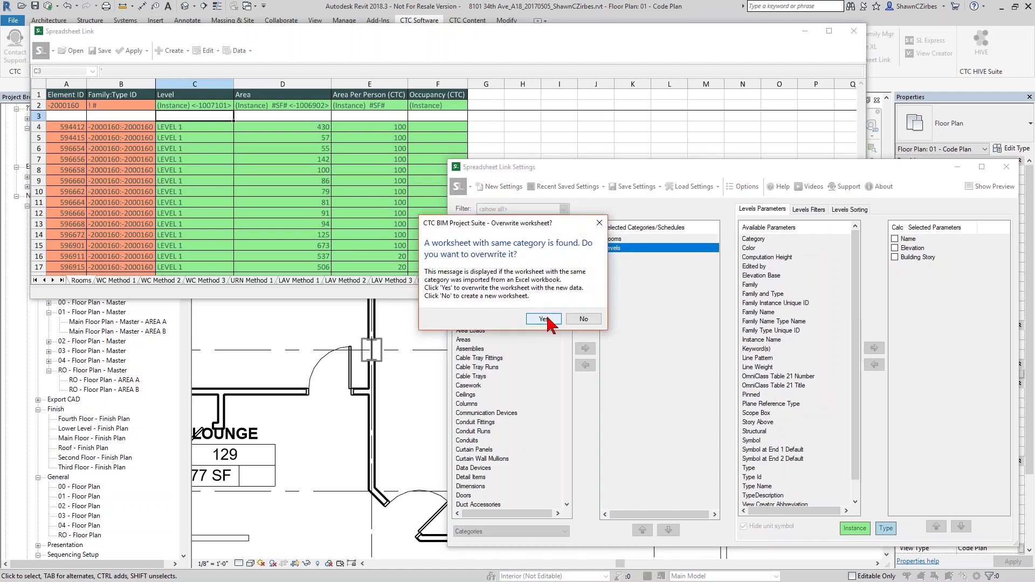
{"action": "left_click", "coordinate": [547, 318]}
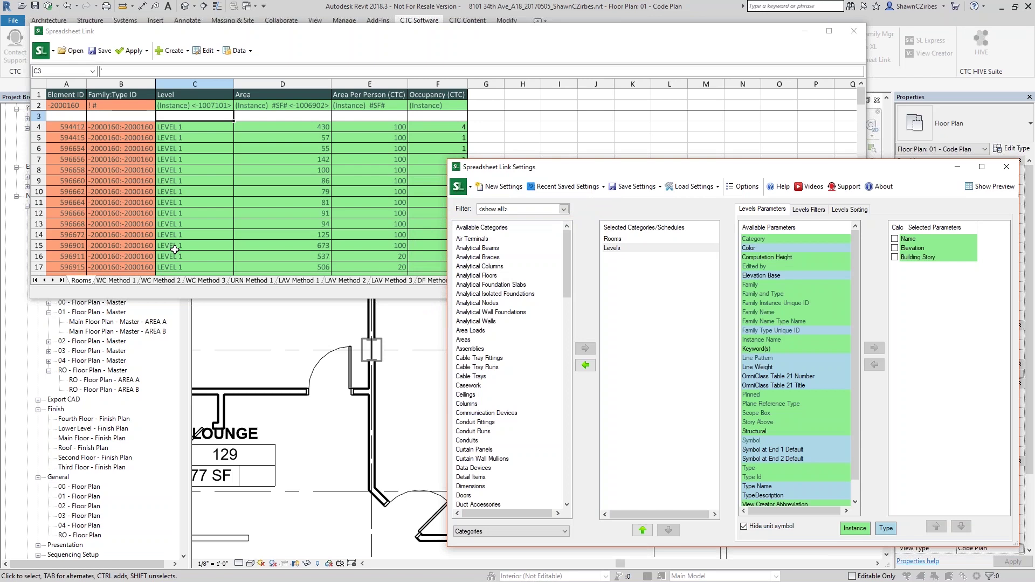
Step: Examine the Occupancy (CTC) formula in cell F4 of the Rooms worksheet, leaving it as it is
{"action": "left_click", "coordinate": [430, 130]}
{"action": "left_click", "coordinate": [105, 72]}
{"action": "left_click_drag", "start_coordinate": [102, 71], "coordinate": [301, 76]}
{"action": "left_click", "coordinate": [306, 72]}
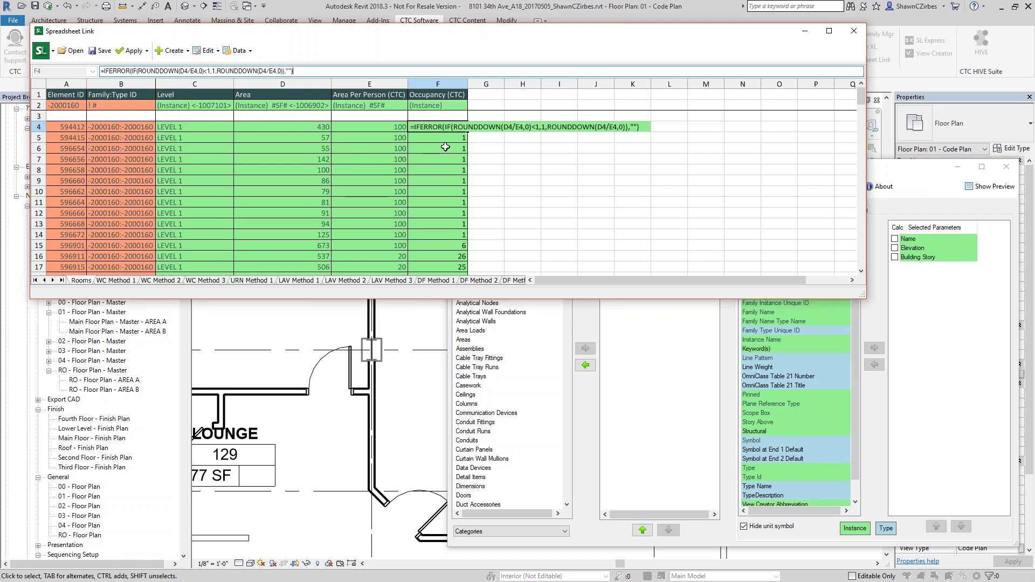
{"action": "key", "text": "Return"}
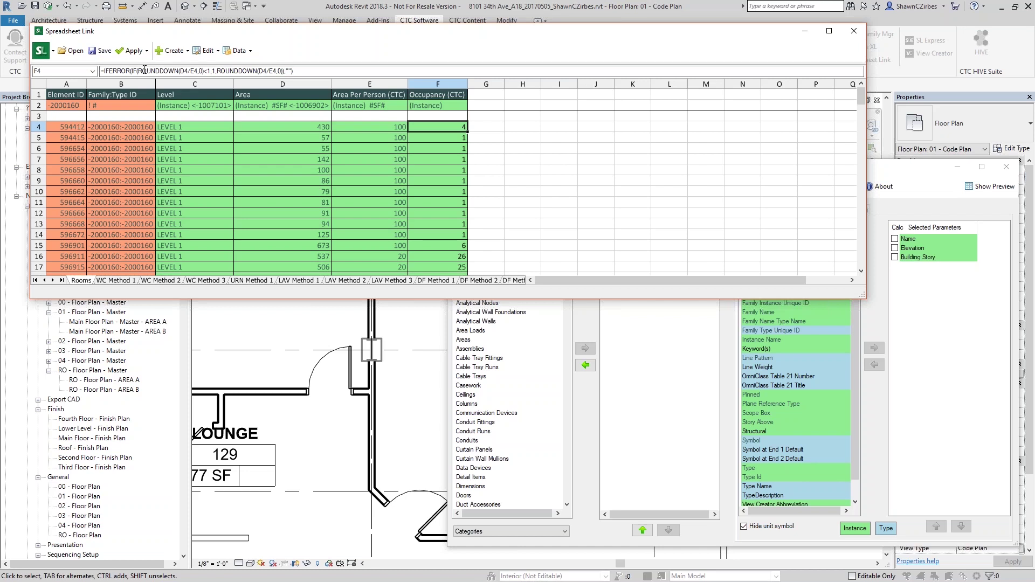
Step: Apply the spreadsheet values to the Revit project, close the import result, and move the settings window aside to uncover the plan
{"action": "left_click", "coordinate": [131, 51]}
{"action": "left_click", "coordinate": [498, 303]}
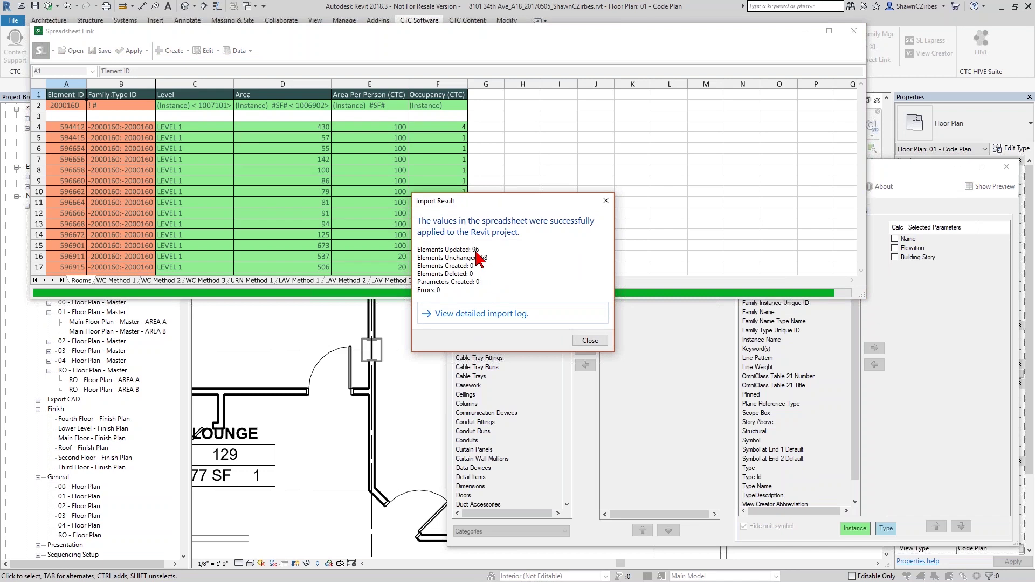
{"action": "left_click", "coordinate": [586, 341]}
{"action": "left_click", "coordinate": [636, 353]}
{"action": "left_click_drag", "start_coordinate": [555, 168], "coordinate": [741, 175]}
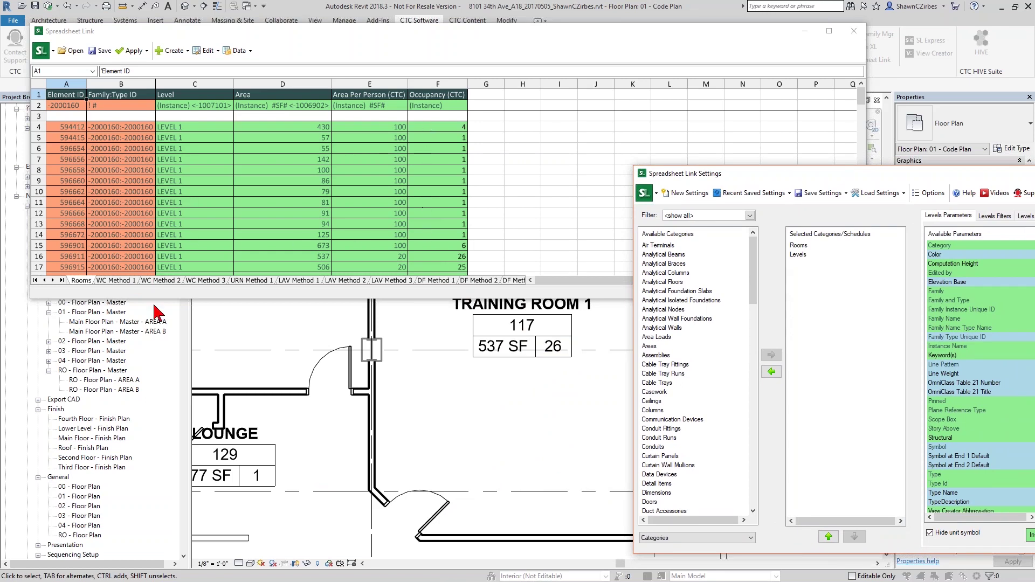
Step: Review the WC Method 2 and WC Method 3 worksheets, and close the Spreadsheet Link session
{"action": "left_click", "coordinate": [157, 281]}
{"action": "left_click", "coordinate": [204, 280]}
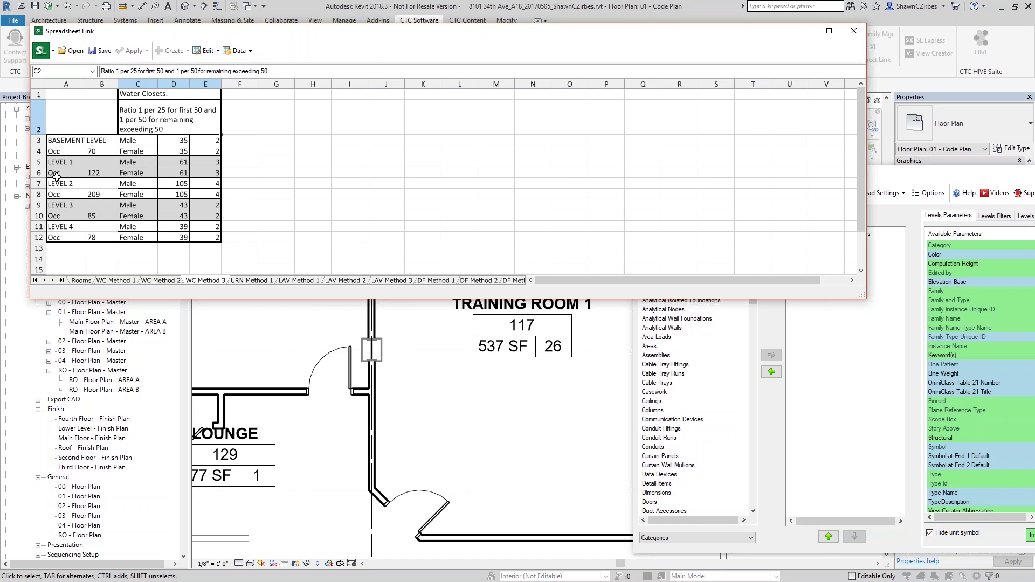
{"action": "left_click", "coordinate": [928, 184]}
{"action": "left_click_drag", "start_coordinate": [830, 173], "coordinate": [666, 155]}
{"action": "left_click", "coordinate": [1027, 155]}
{"action": "left_click", "coordinate": [541, 315]}
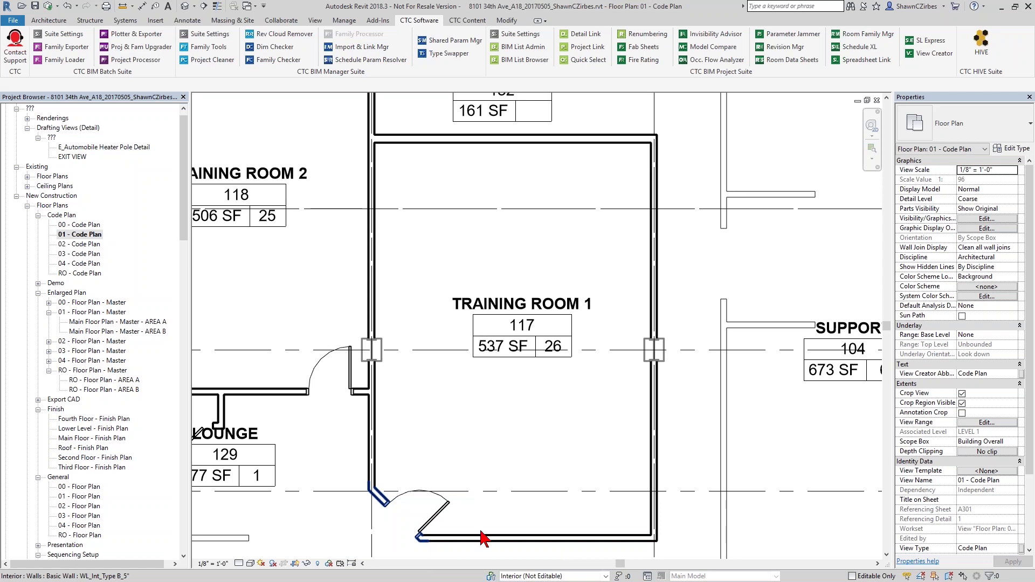
Step: Open Spreadsheet Link and load "Door instance FR from Walls.slsettings" from the Fire Rating settings folder
{"action": "left_click", "coordinate": [868, 60]}
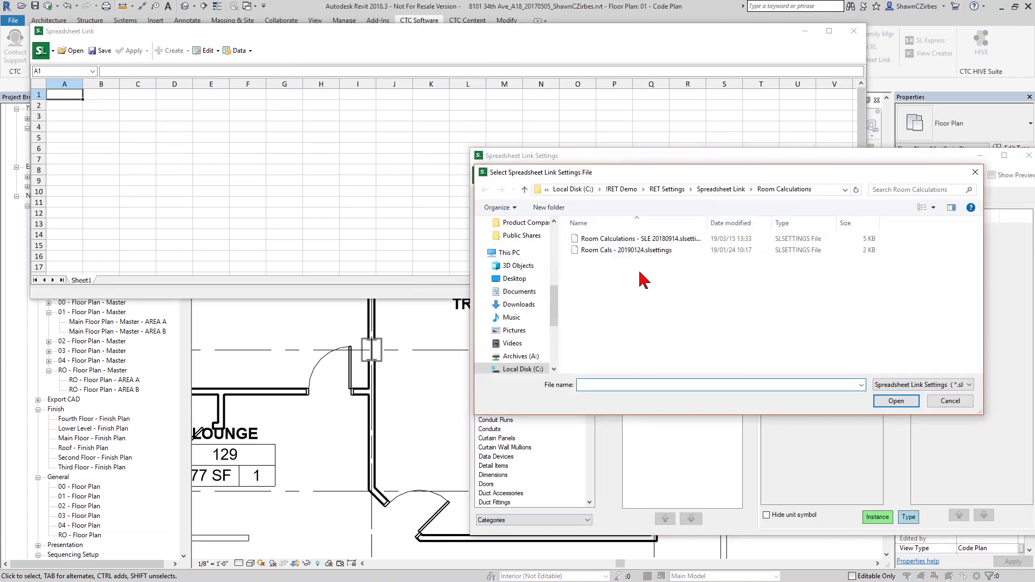
{"action": "left_click", "coordinate": [723, 190]}
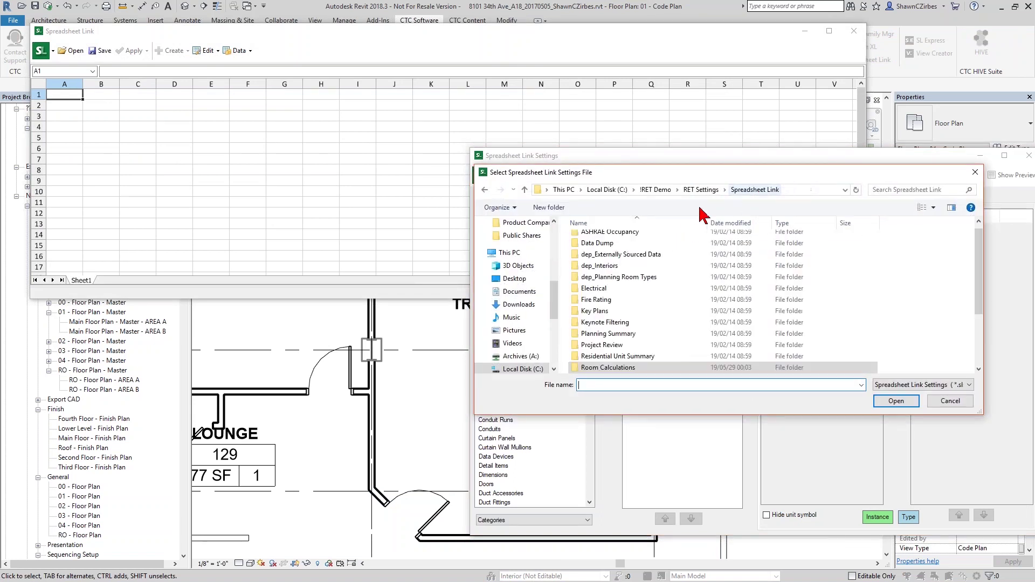
{"action": "double_click", "coordinate": [602, 265]}
{"action": "left_click", "coordinate": [599, 251]}
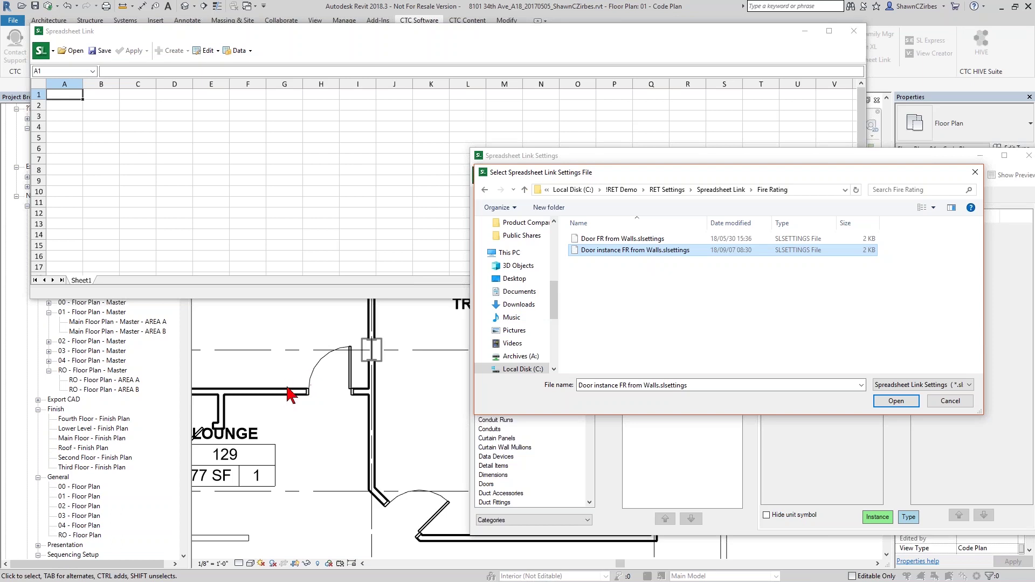
{"action": "double_click", "coordinate": [607, 250]}
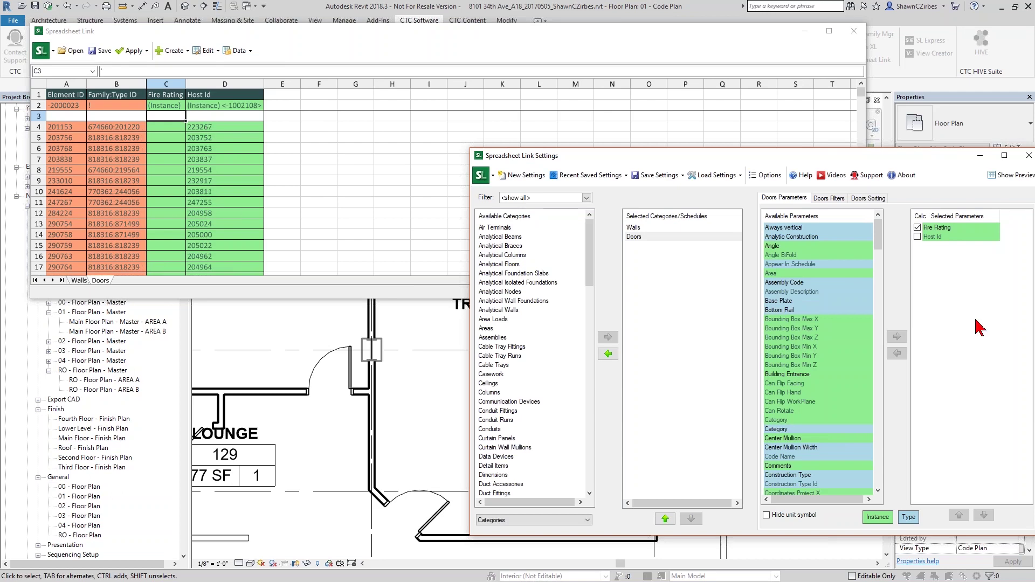
Step: Examine the calculated Fire Rating parameter of the Doors category and its lookup formula in cell C4
{"action": "left_click", "coordinate": [644, 237]}
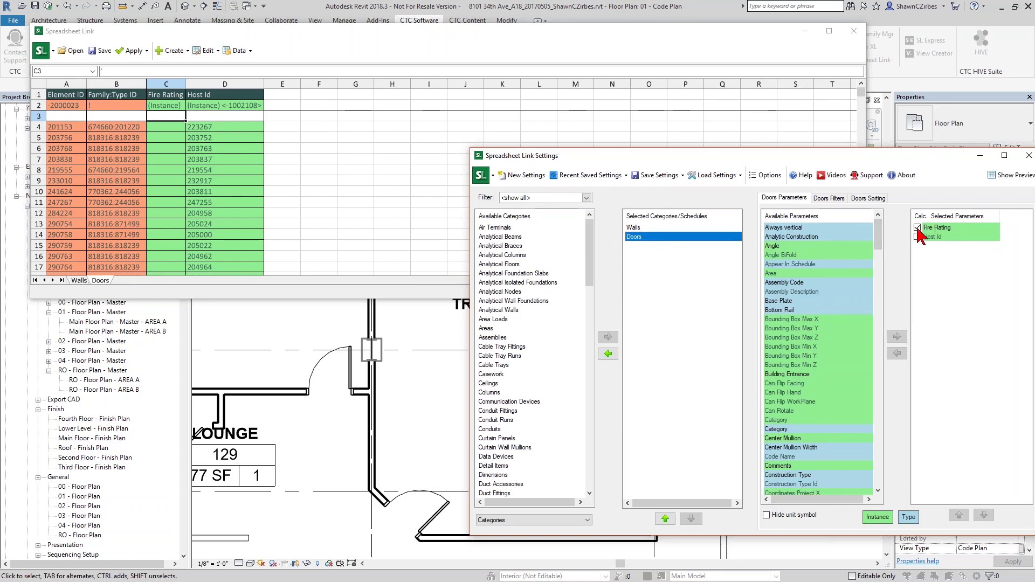
{"action": "left_click", "coordinate": [166, 127]}
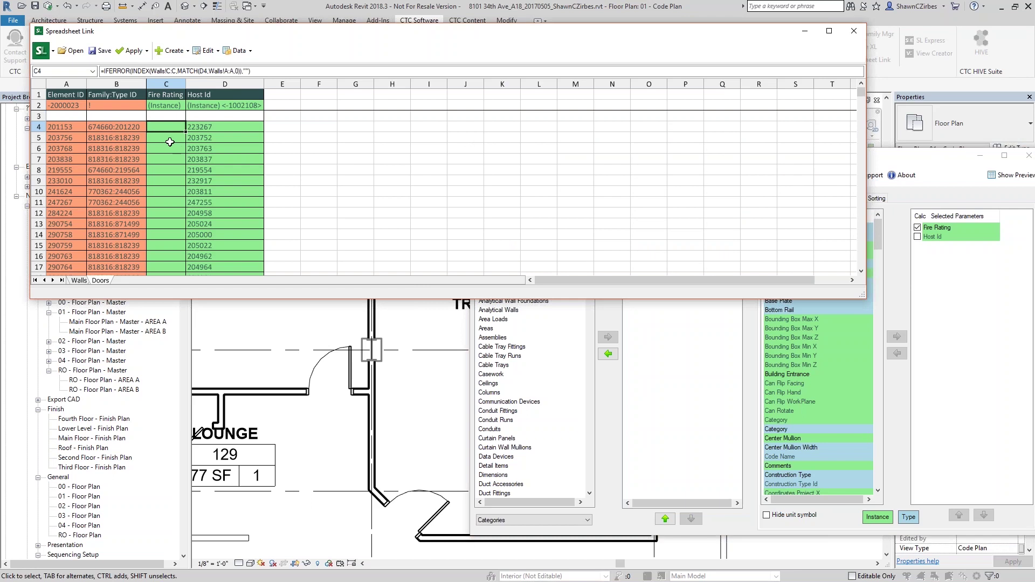
{"action": "left_click", "coordinate": [133, 71]}
Step: Check the Fire Rating values and formulas further down the Doors worksheet, including cell C35
{"action": "scroll", "coordinate": [215, 161], "scroll_direction": "down", "scroll_amount": 7}
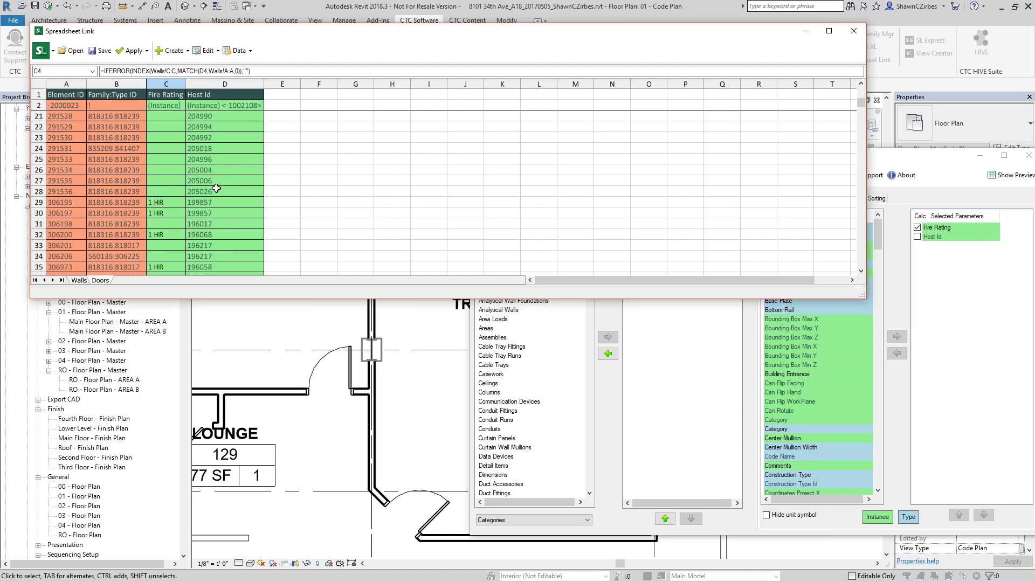
{"action": "left_click", "coordinate": [161, 171]}
{"action": "left_click", "coordinate": [165, 182]}
{"action": "left_click", "coordinate": [172, 205]}
{"action": "left_click", "coordinate": [171, 238]}
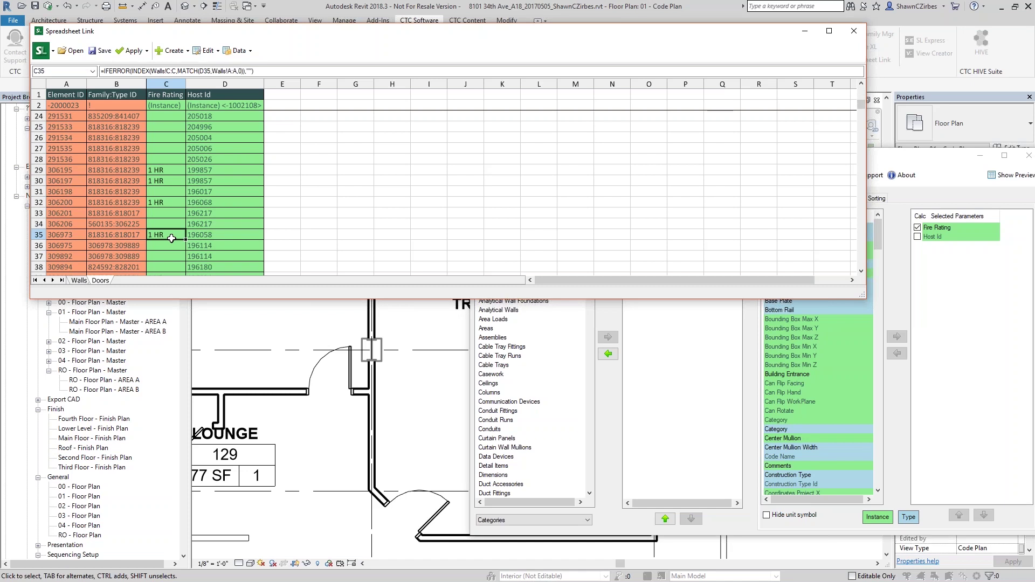
{"action": "scroll", "coordinate": [170, 216], "scroll_direction": "down", "scroll_amount": 4}
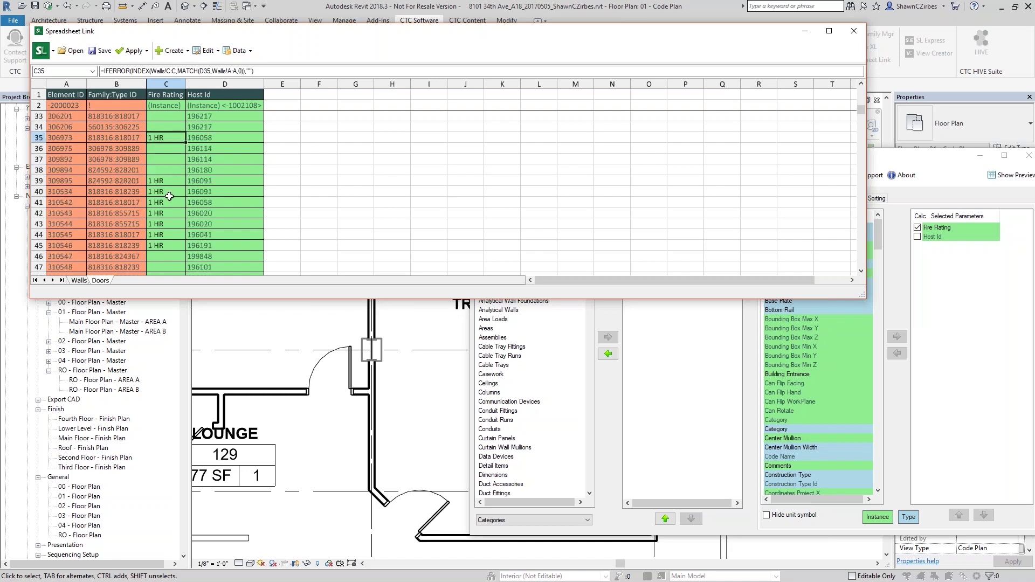
{"action": "scroll", "coordinate": [169, 210], "scroll_direction": "down", "scroll_amount": 3}
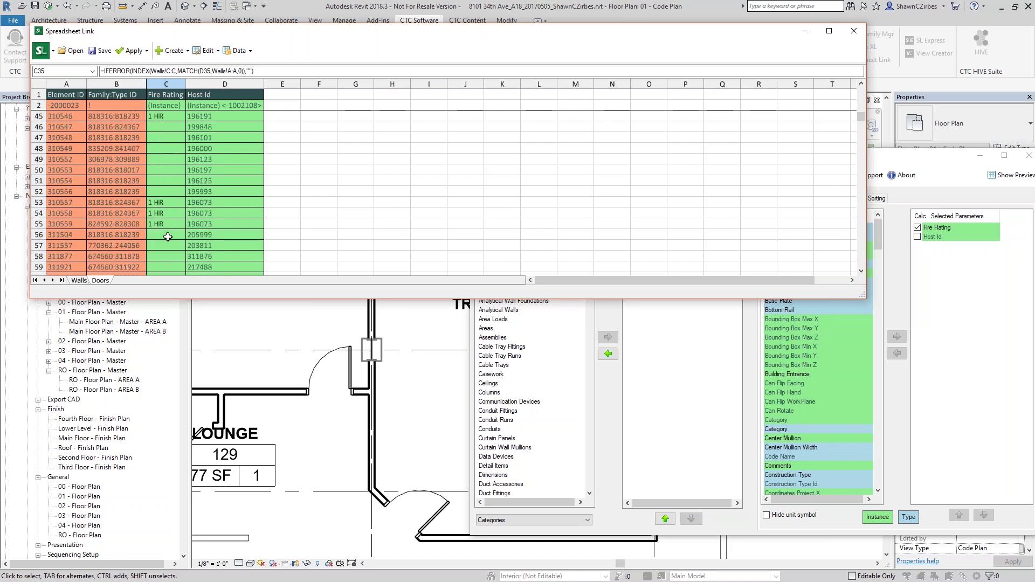
Step: Apply the door fire ratings from the spreadsheet to the Revit project and close the import result
{"action": "left_click", "coordinate": [134, 50]}
{"action": "left_click", "coordinate": [144, 72]}
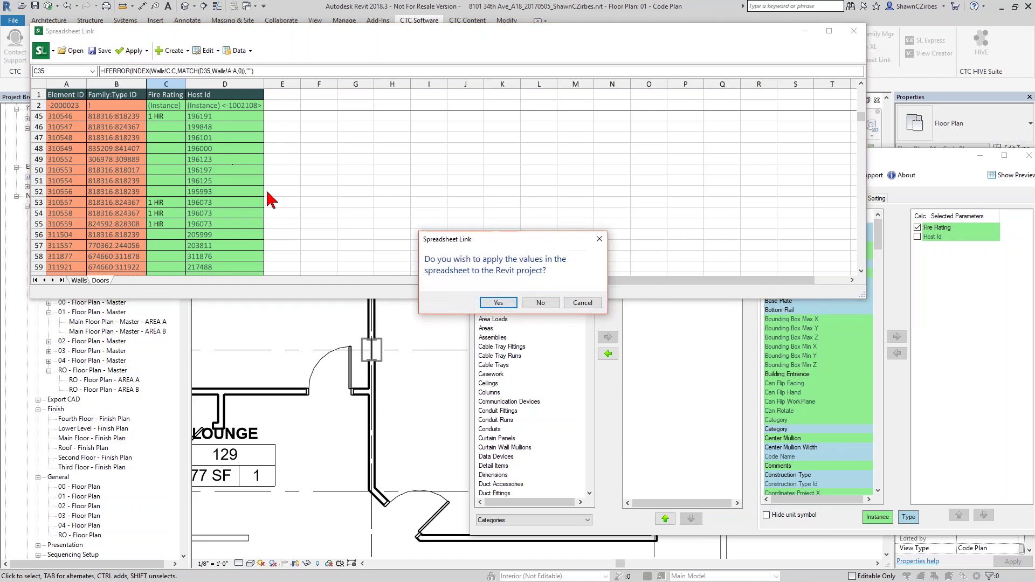
{"action": "left_click", "coordinate": [498, 303]}
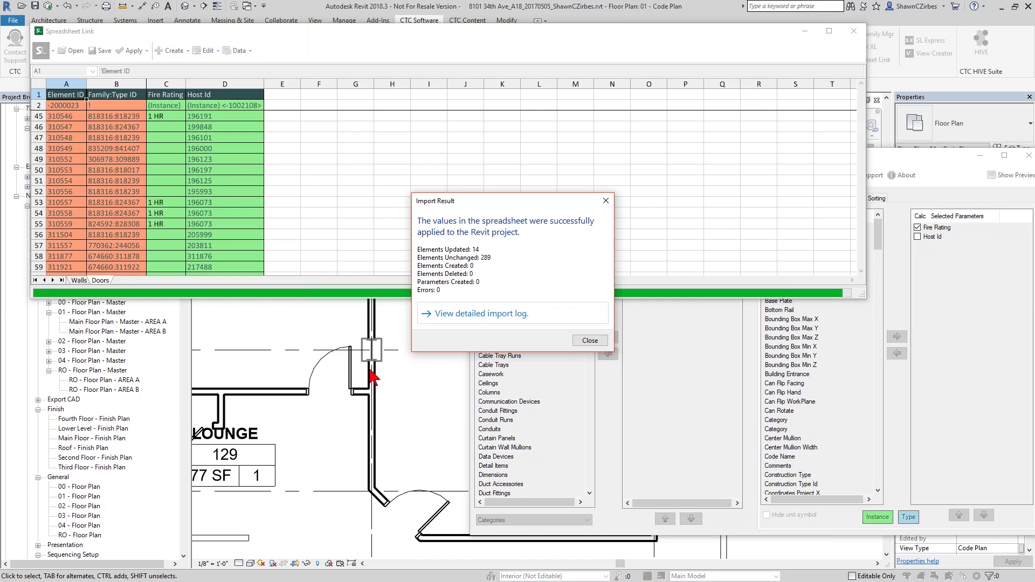
{"action": "left_click", "coordinate": [593, 340]}
Step: Close Spreadsheet Link and check the Fire Rating property of the door above the Lounge in the plan
{"action": "left_click", "coordinate": [997, 153]}
{"action": "left_click", "coordinate": [551, 313]}
{"action": "left_click", "coordinate": [357, 350]}
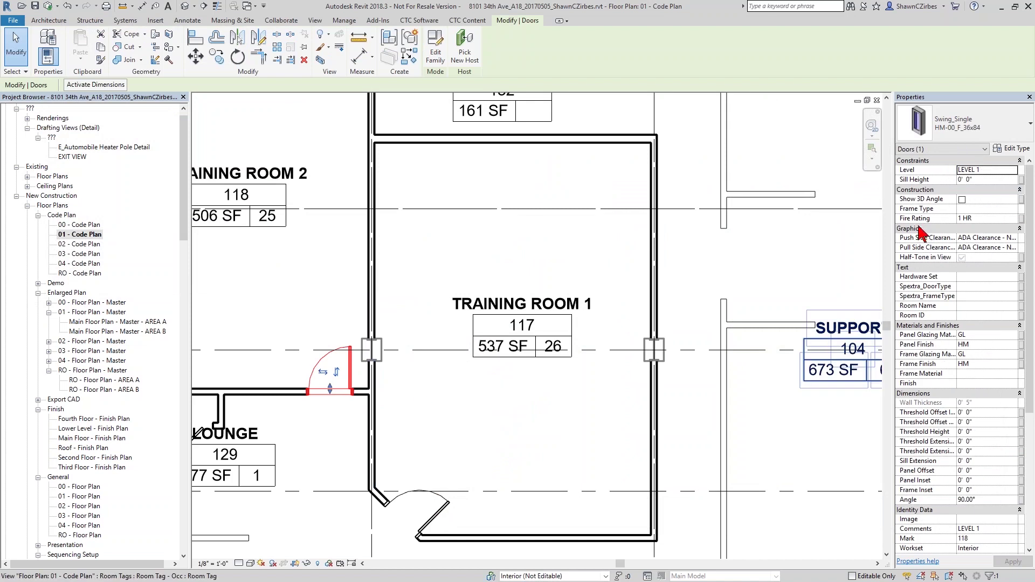
{"action": "double_click", "coordinate": [960, 218]}
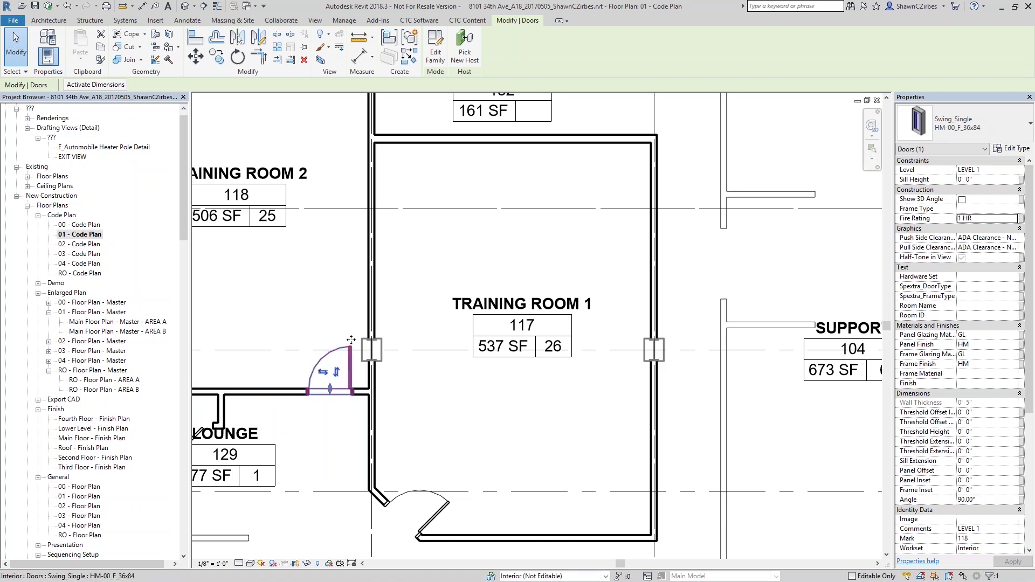
Step: Open Spreadsheet Link again from the plan view
{"action": "left_click", "coordinate": [420, 22]}
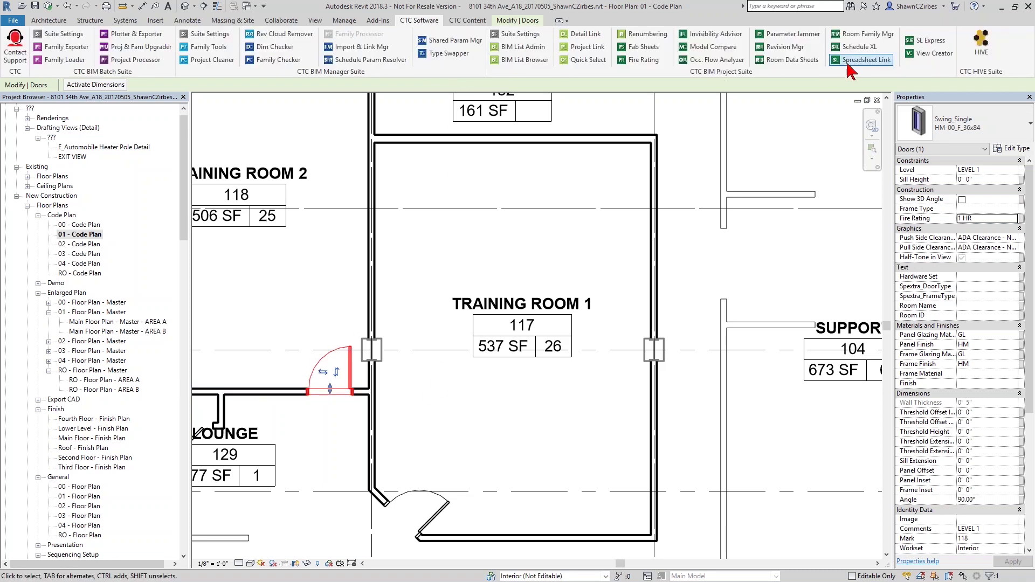